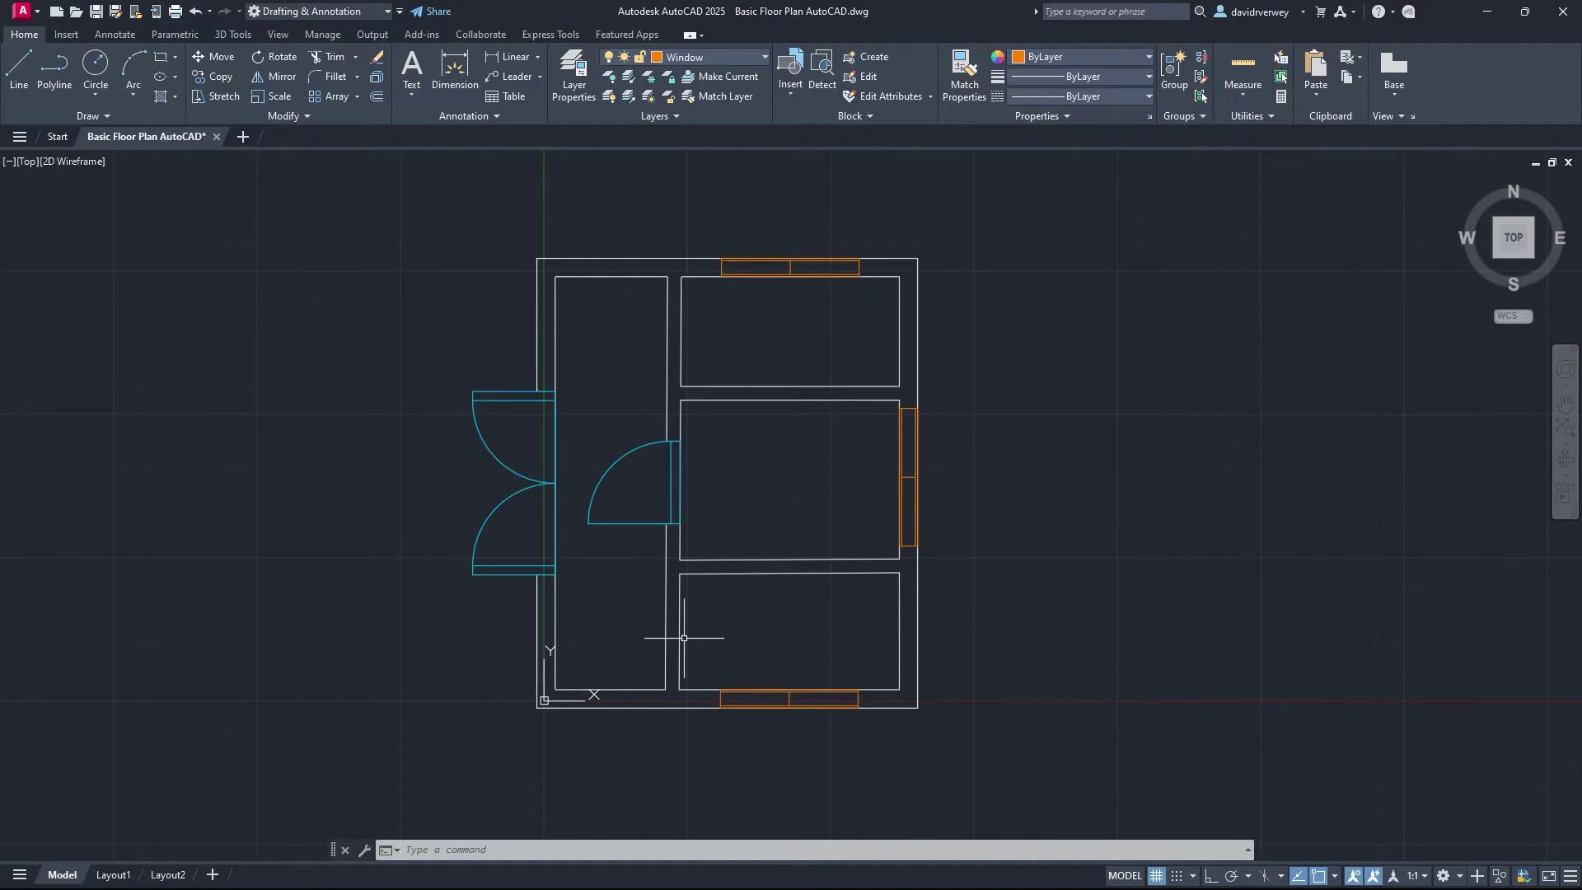
Step: Change the colour of Layer1 to red in the layer properties
middle_click_drag(684, 638, 594, 778)
key("F5")
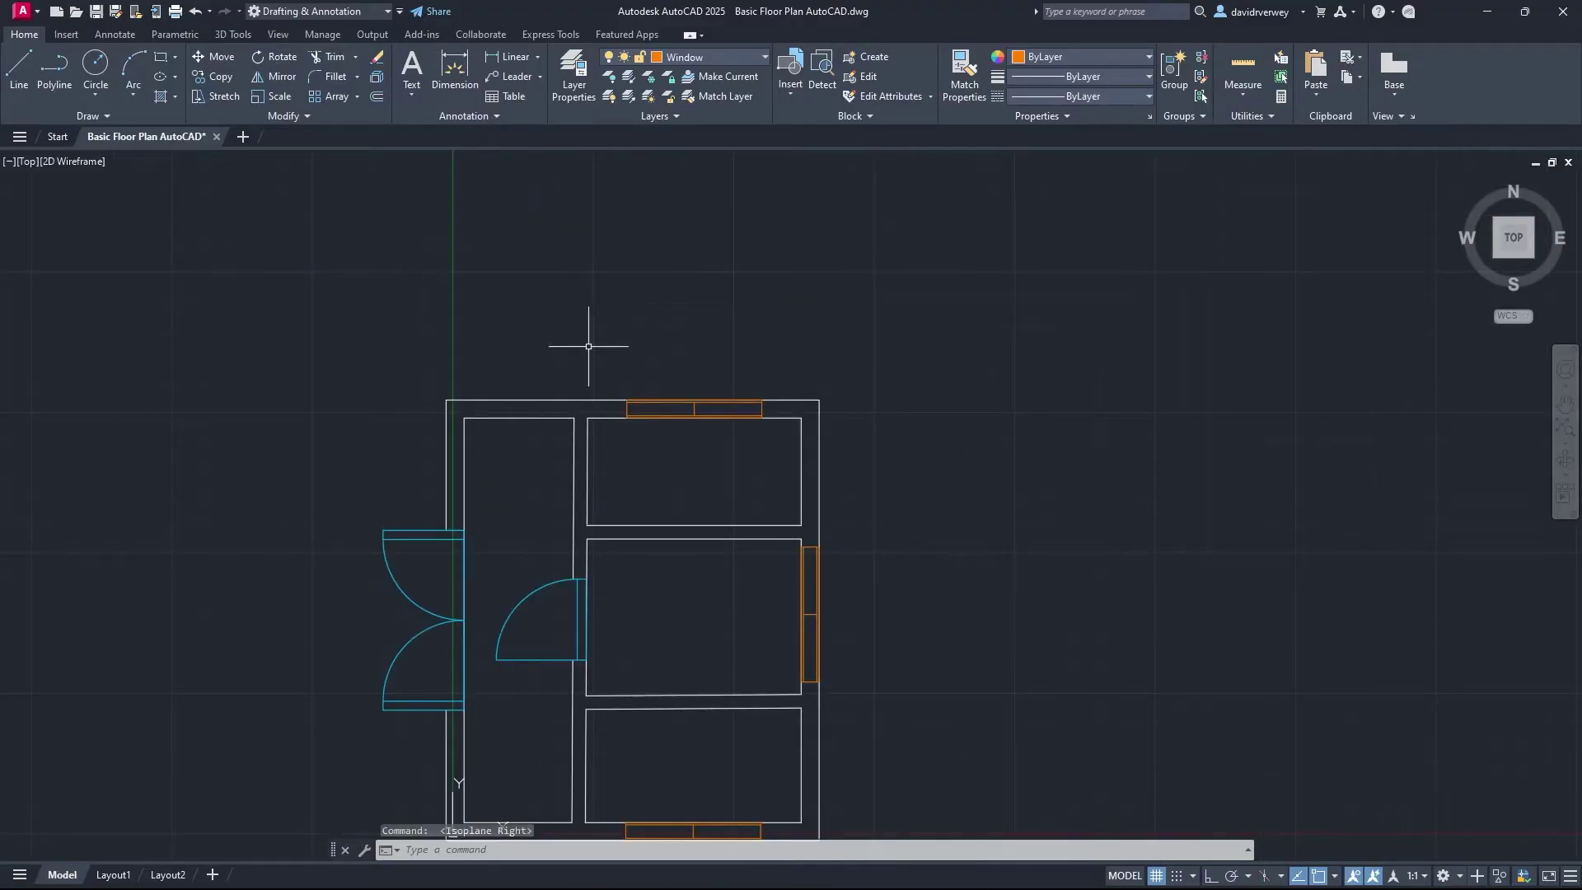
left_click(705, 57)
left_click(574, 79)
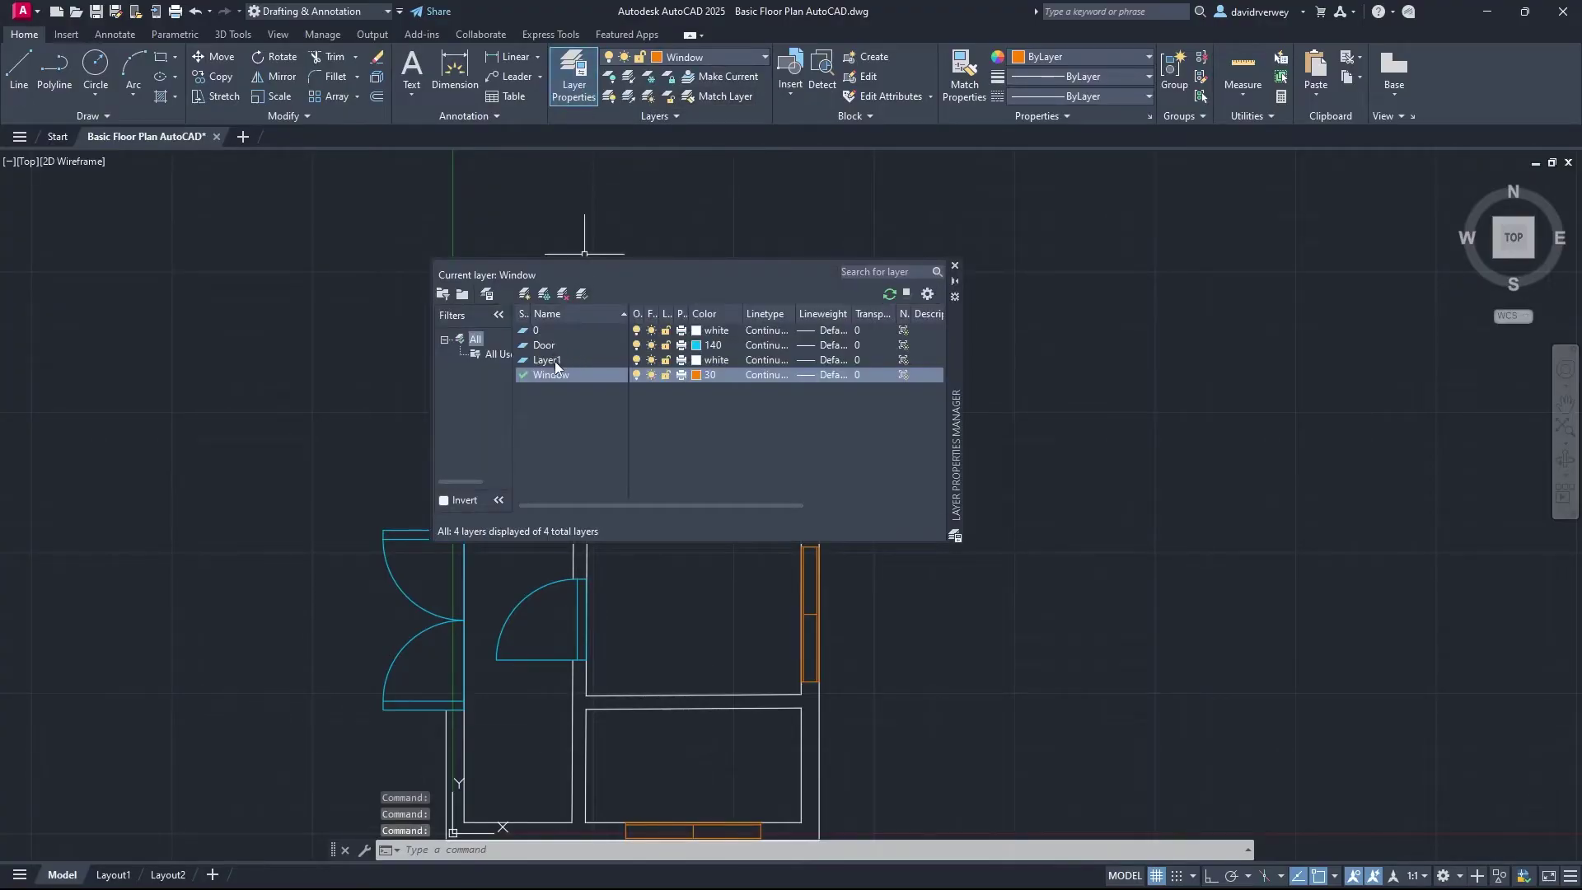
left_click(556, 362)
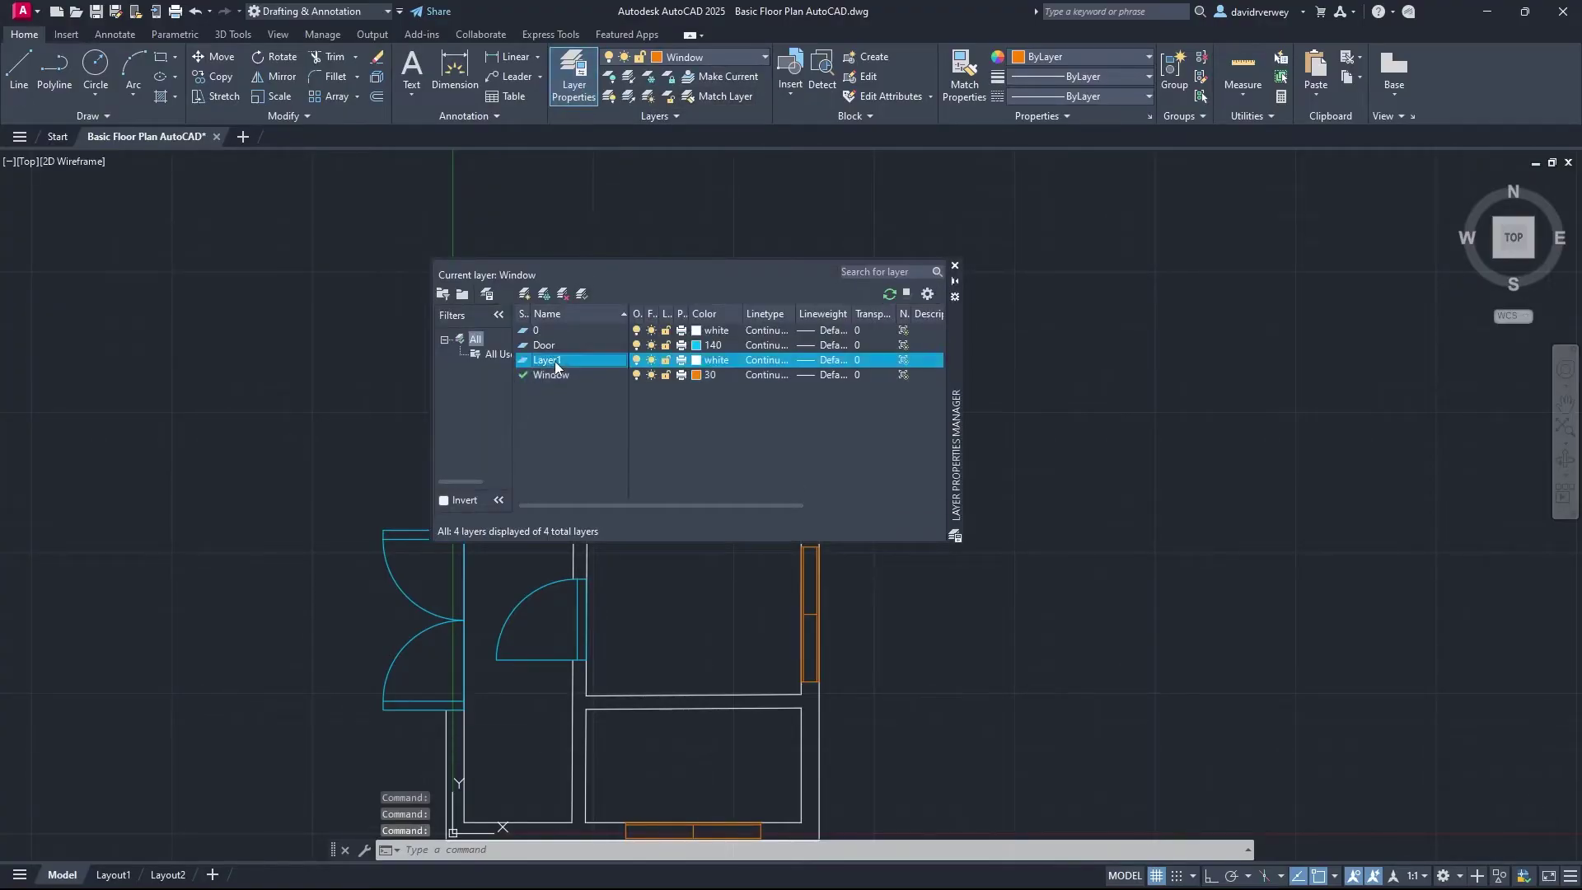
left_click(699, 362)
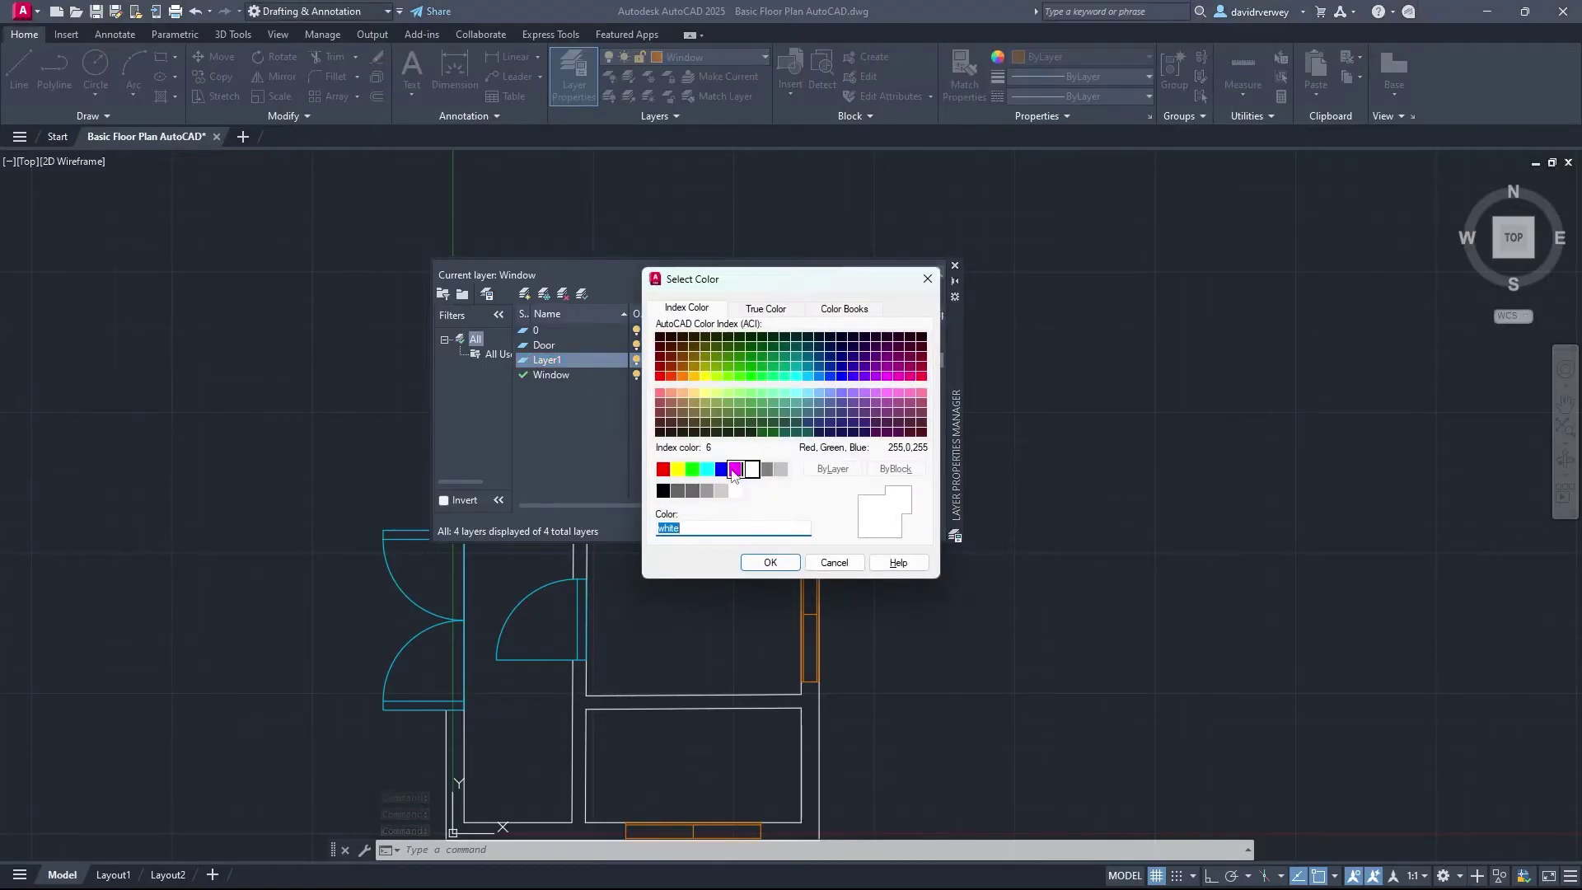
left_click(662, 469)
left_click(770, 562)
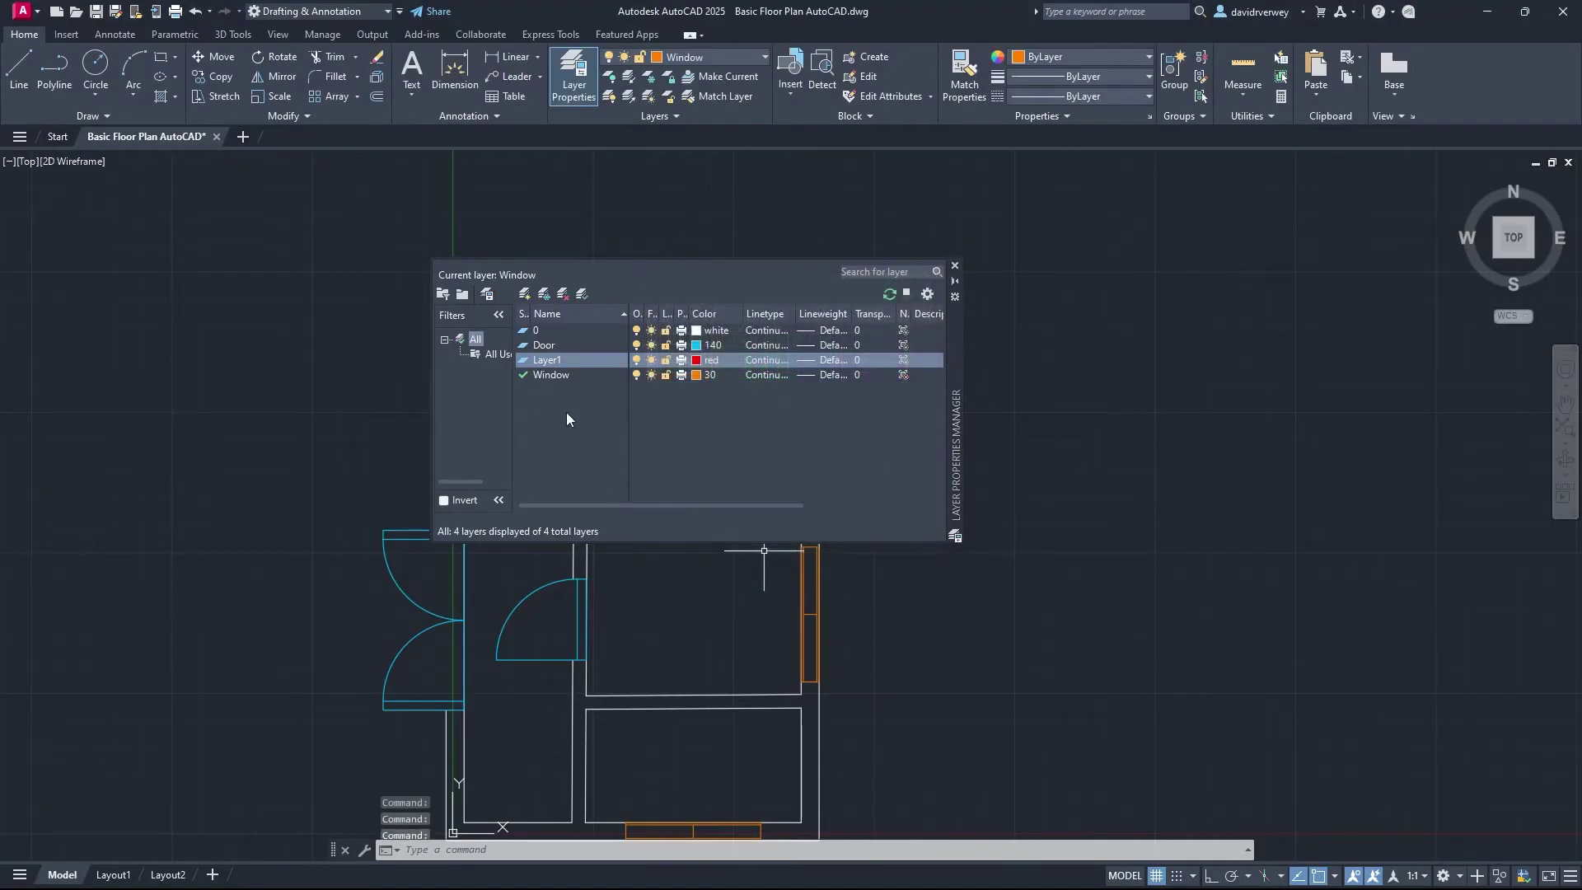
Step: Rename Layer1 as Text and make it the current layer
right_click(555, 364)
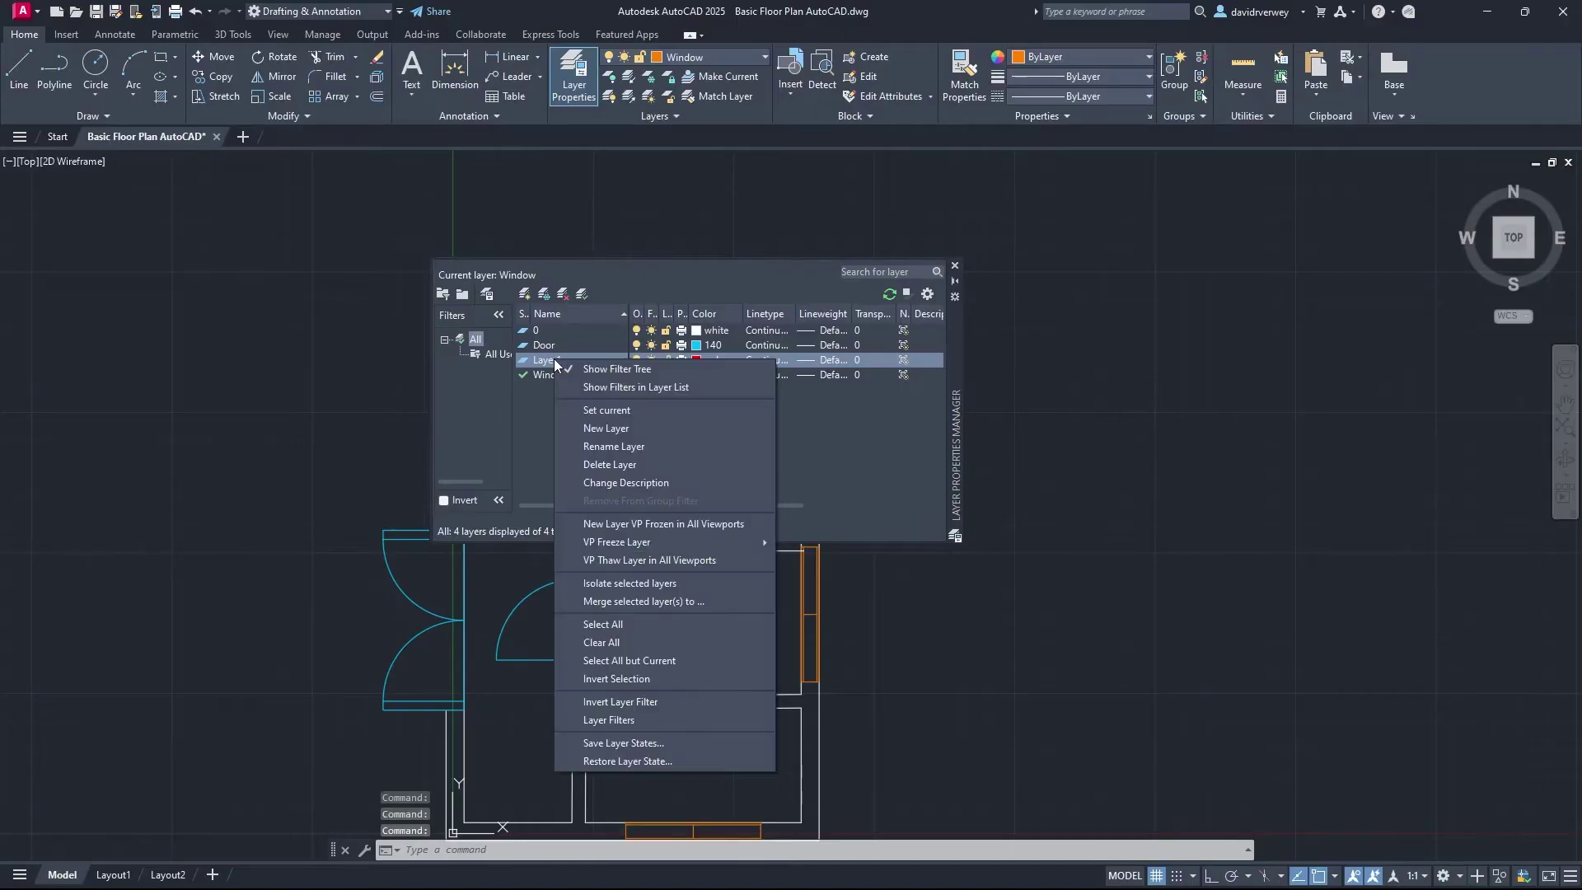
left_click(591, 451)
type("Text")
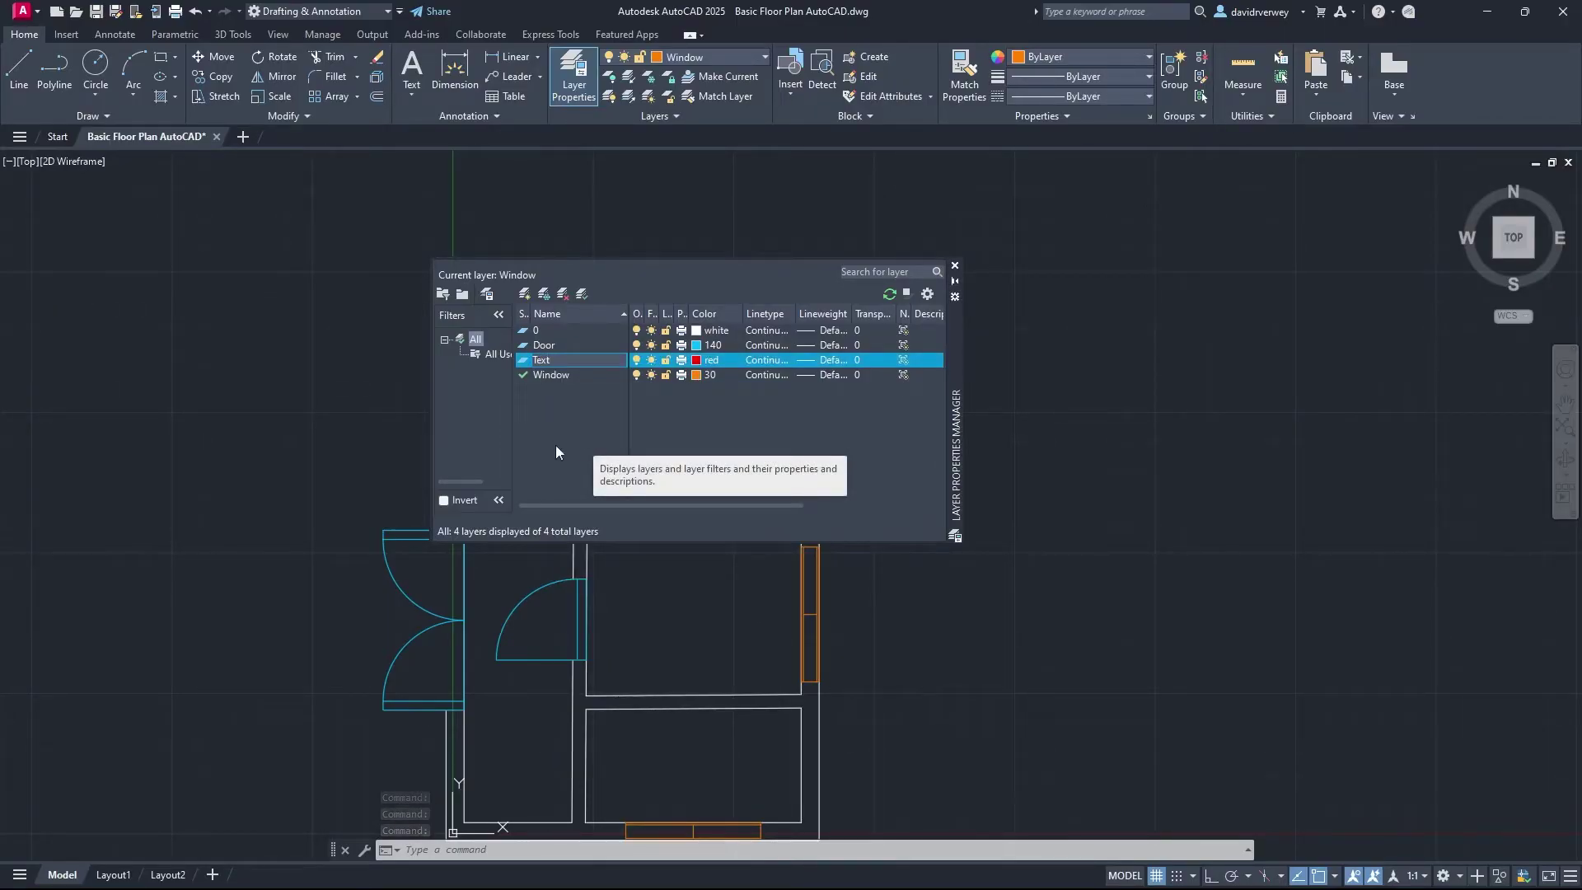
key("Return")
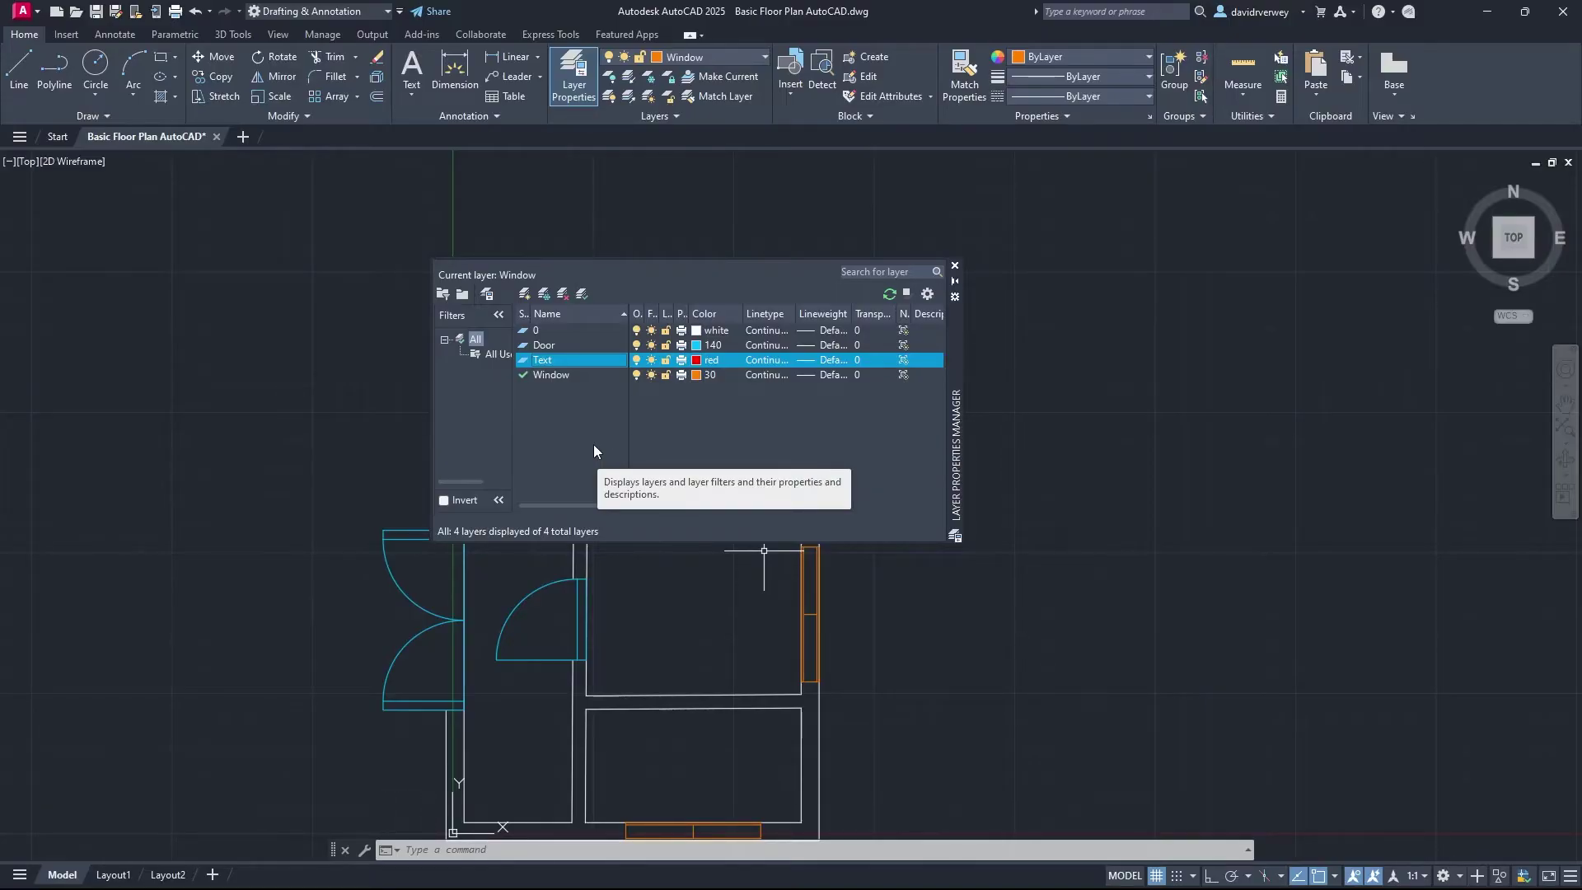
double_click(560, 362)
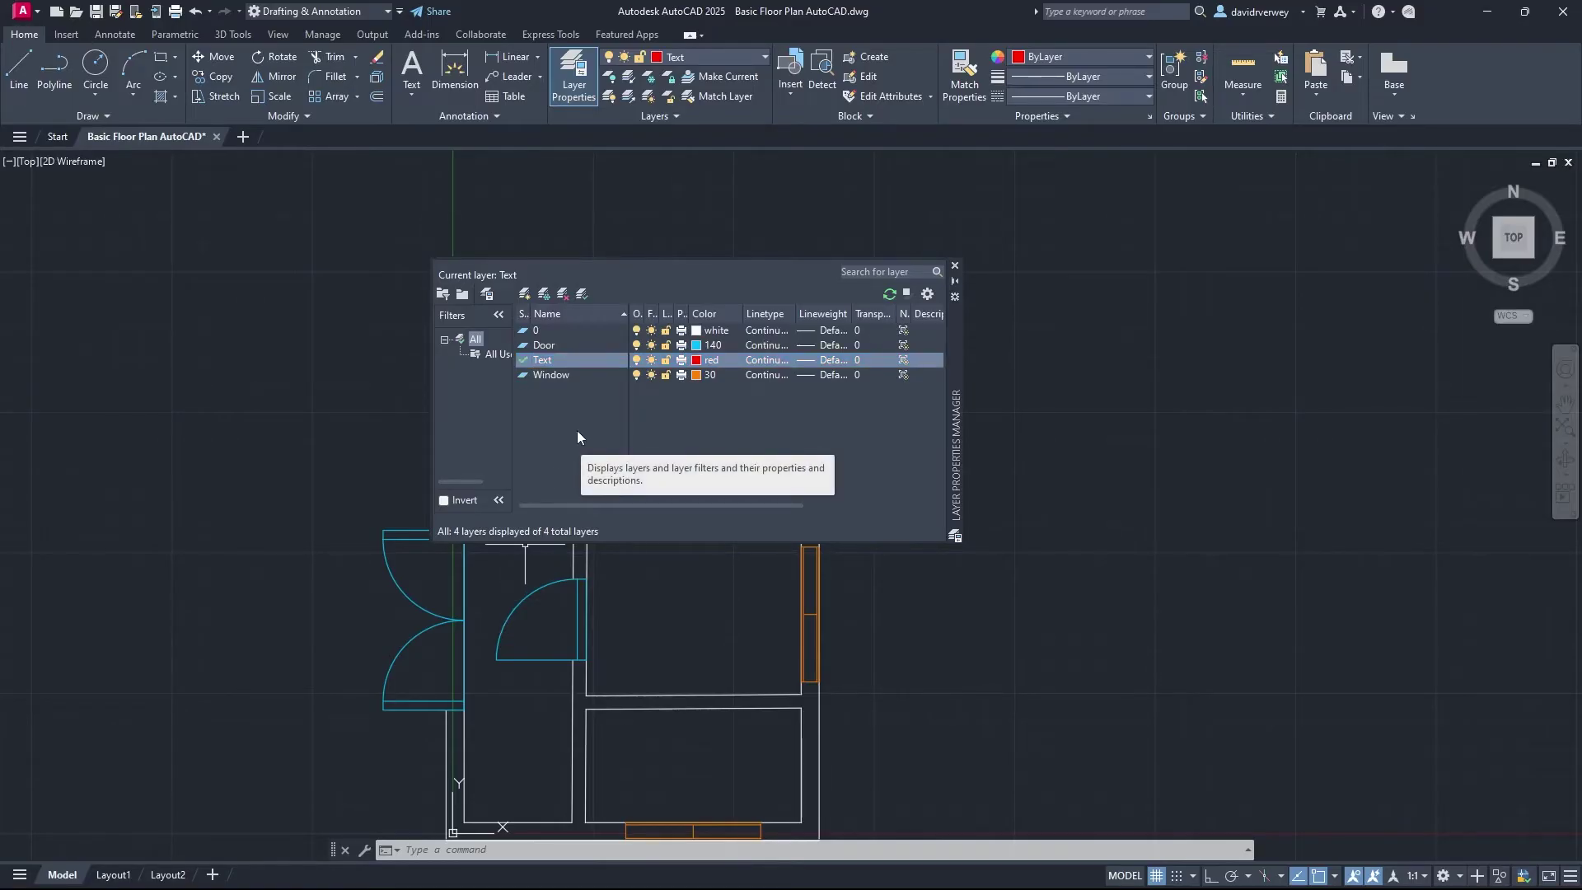
key("F5")
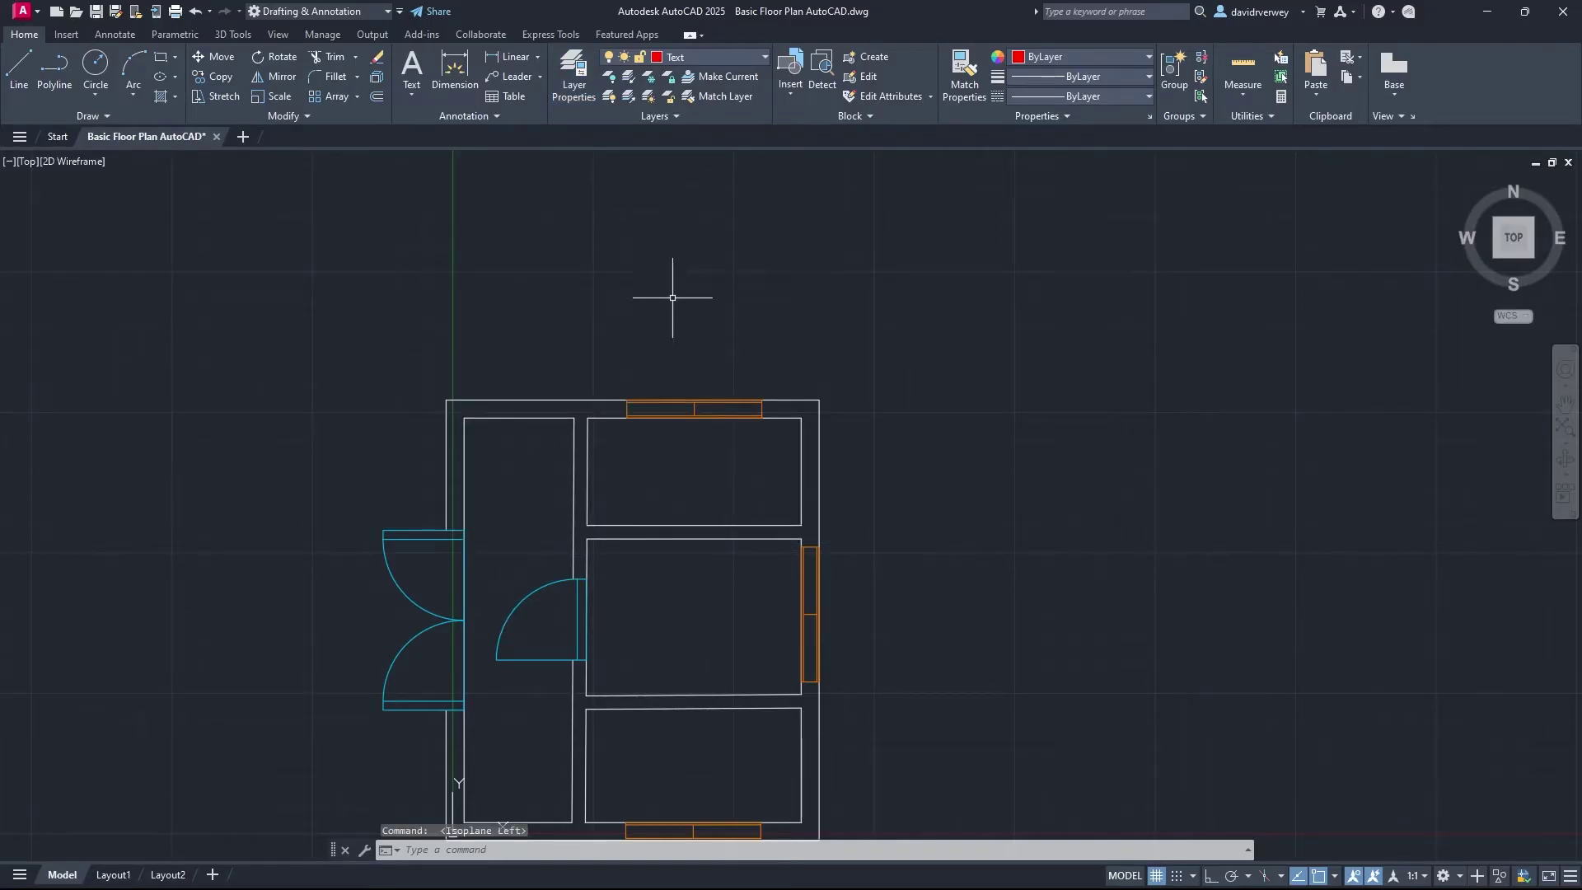
Step: Set the text height of Test Style to 1'-0" and apply the change
left_click(451, 112)
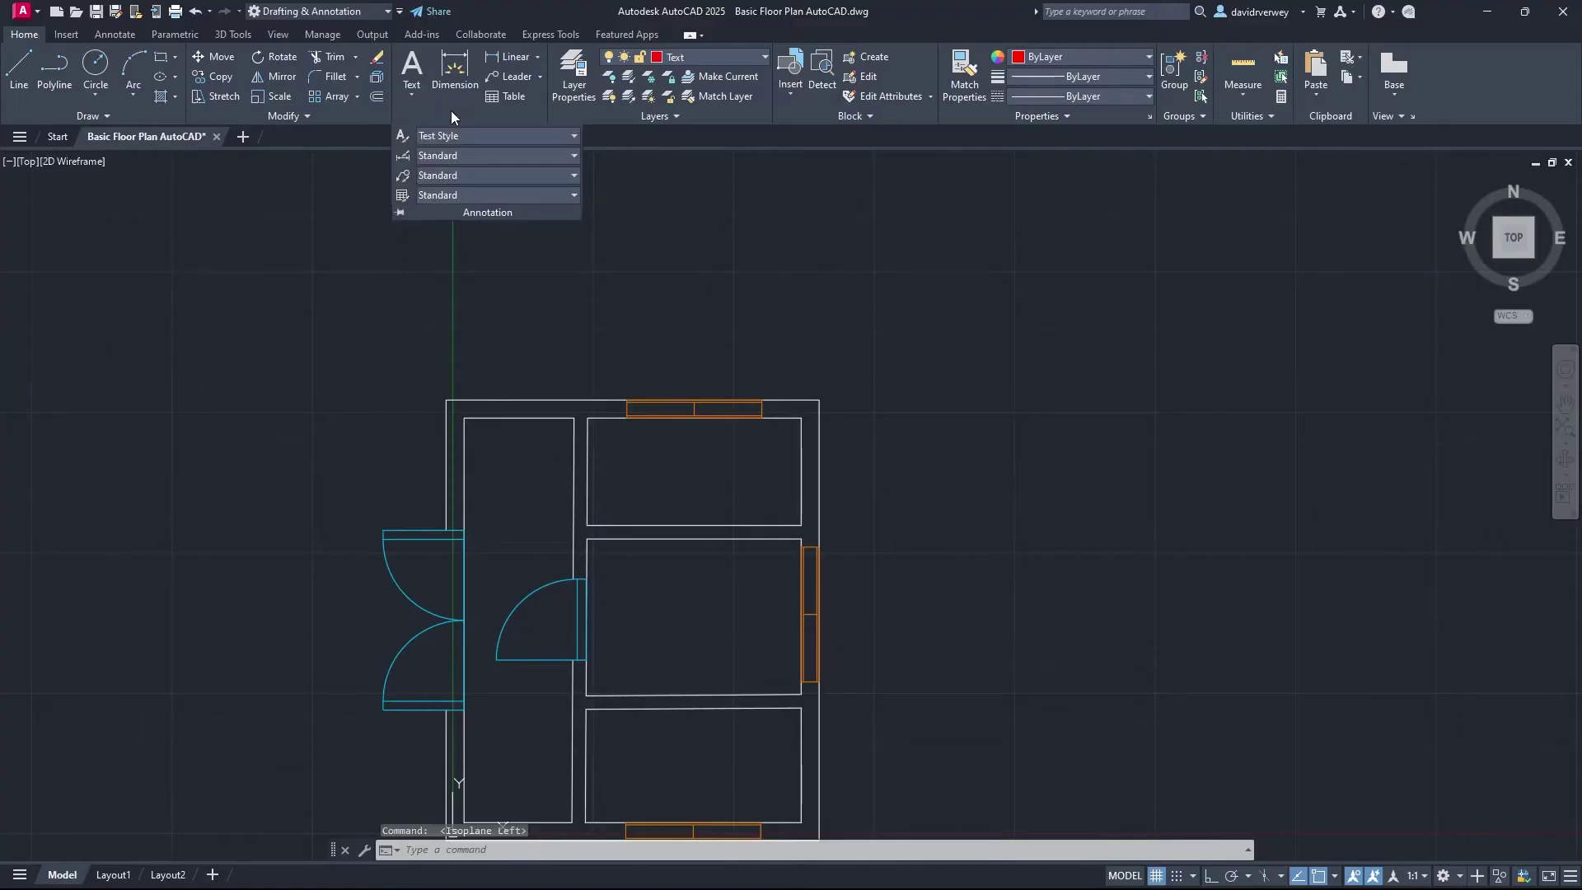
left_click(402, 137)
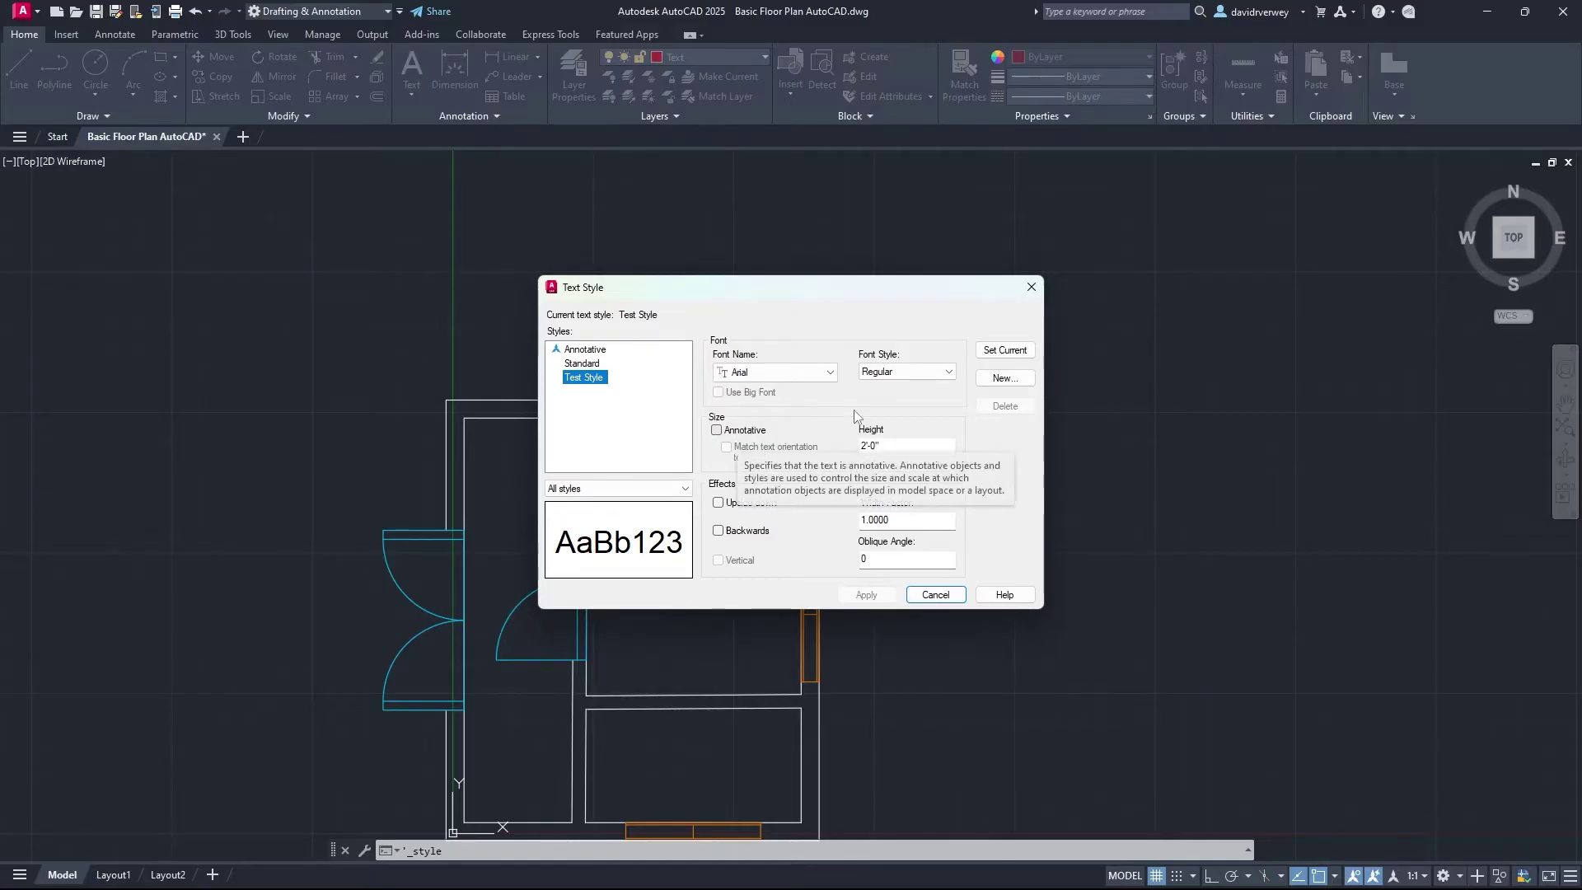
left_click(871, 448)
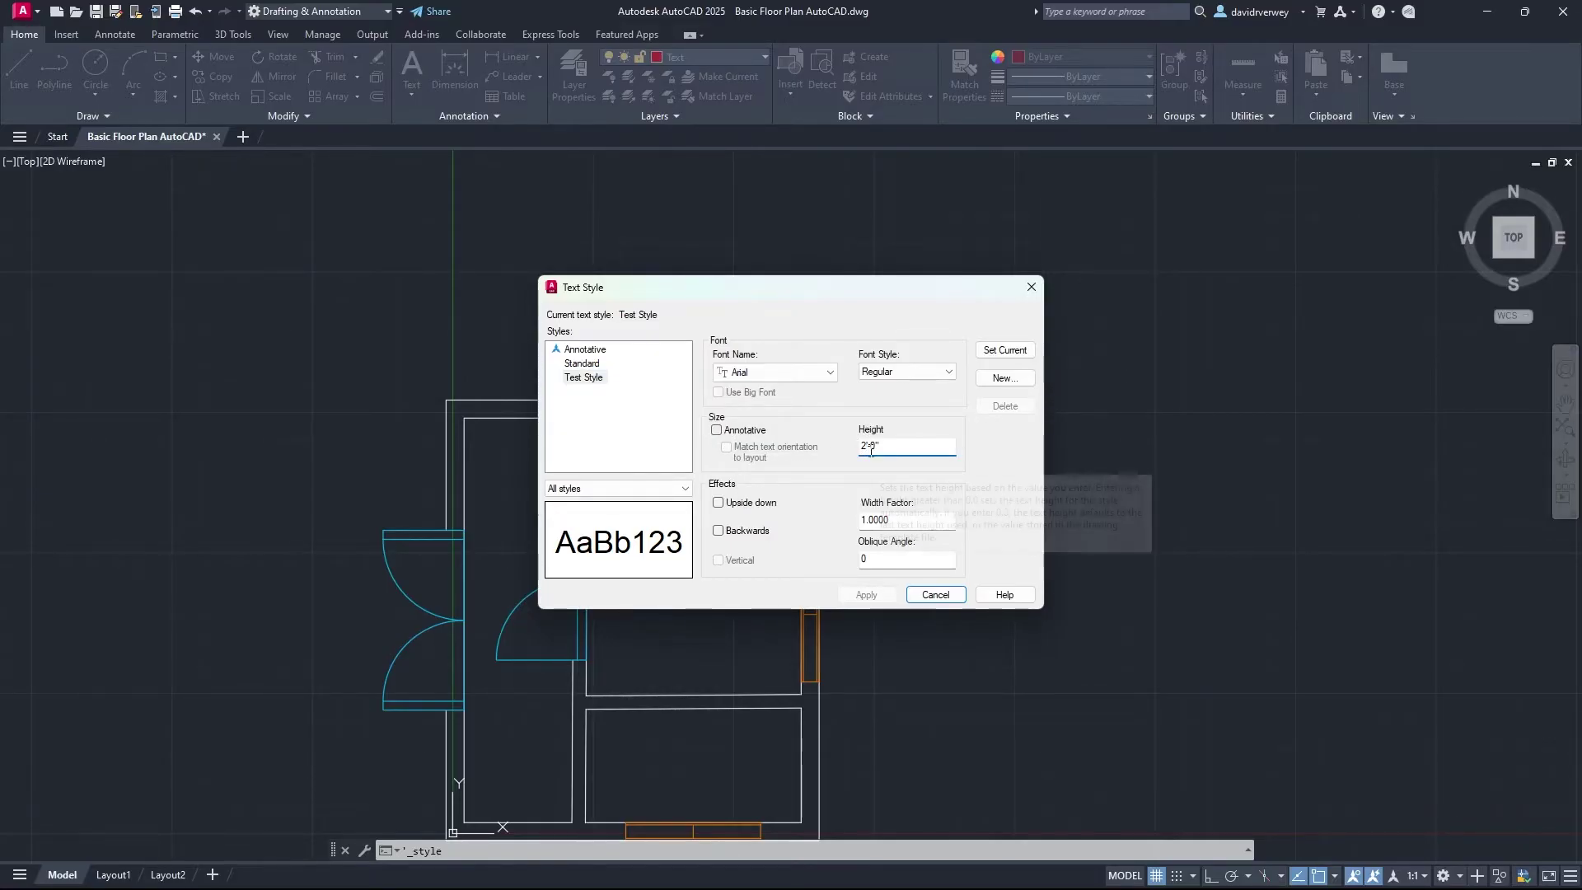
key("ctrl+a")
type("1'-0\"")
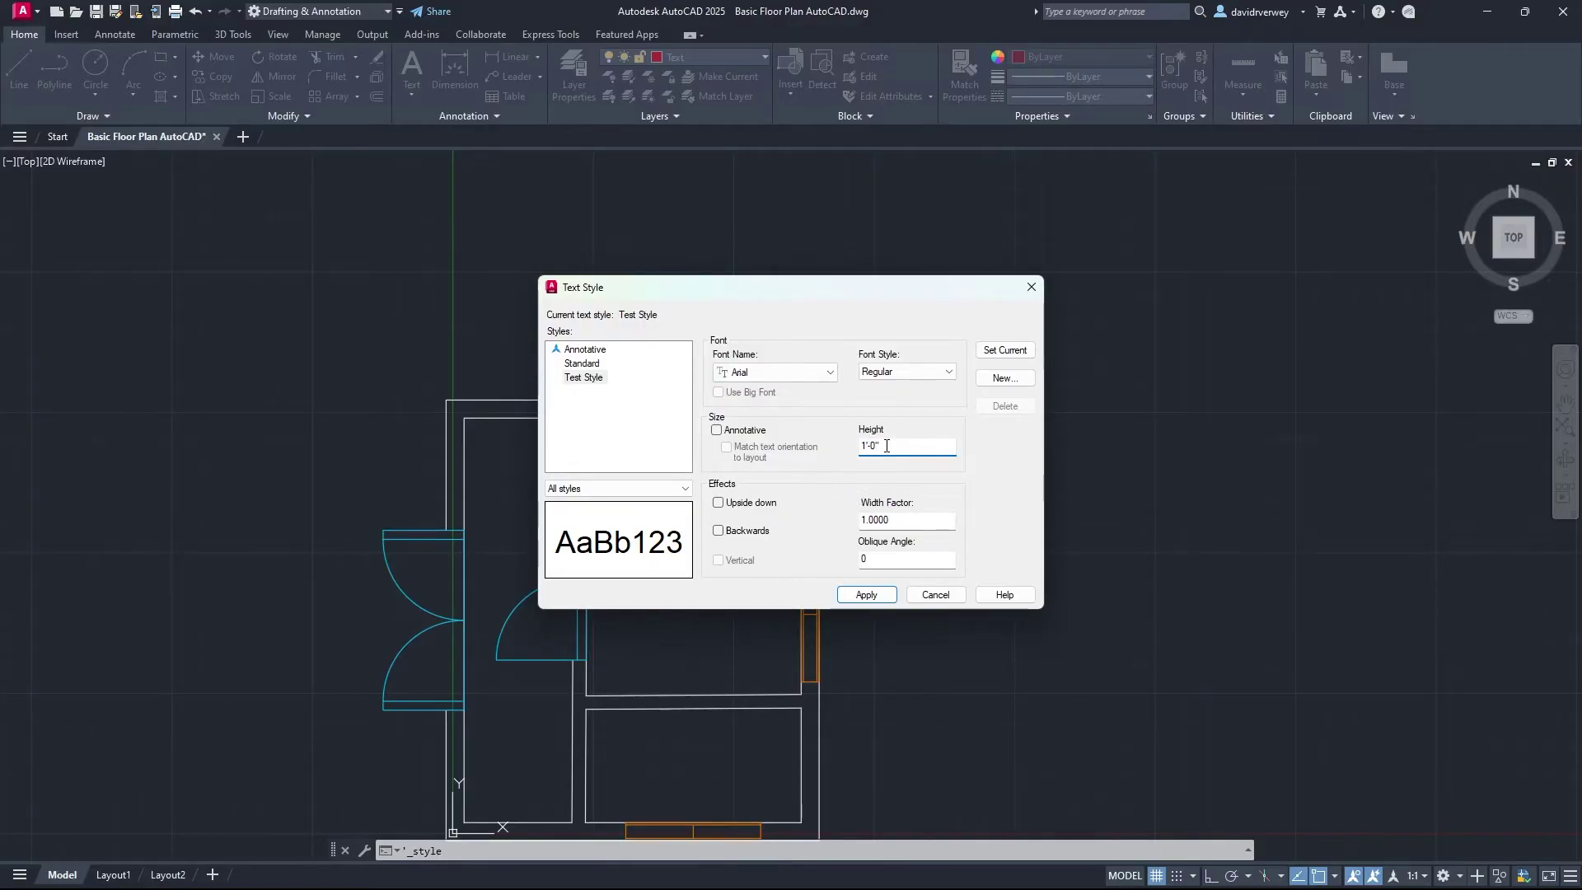
left_click(882, 601)
left_click(931, 595)
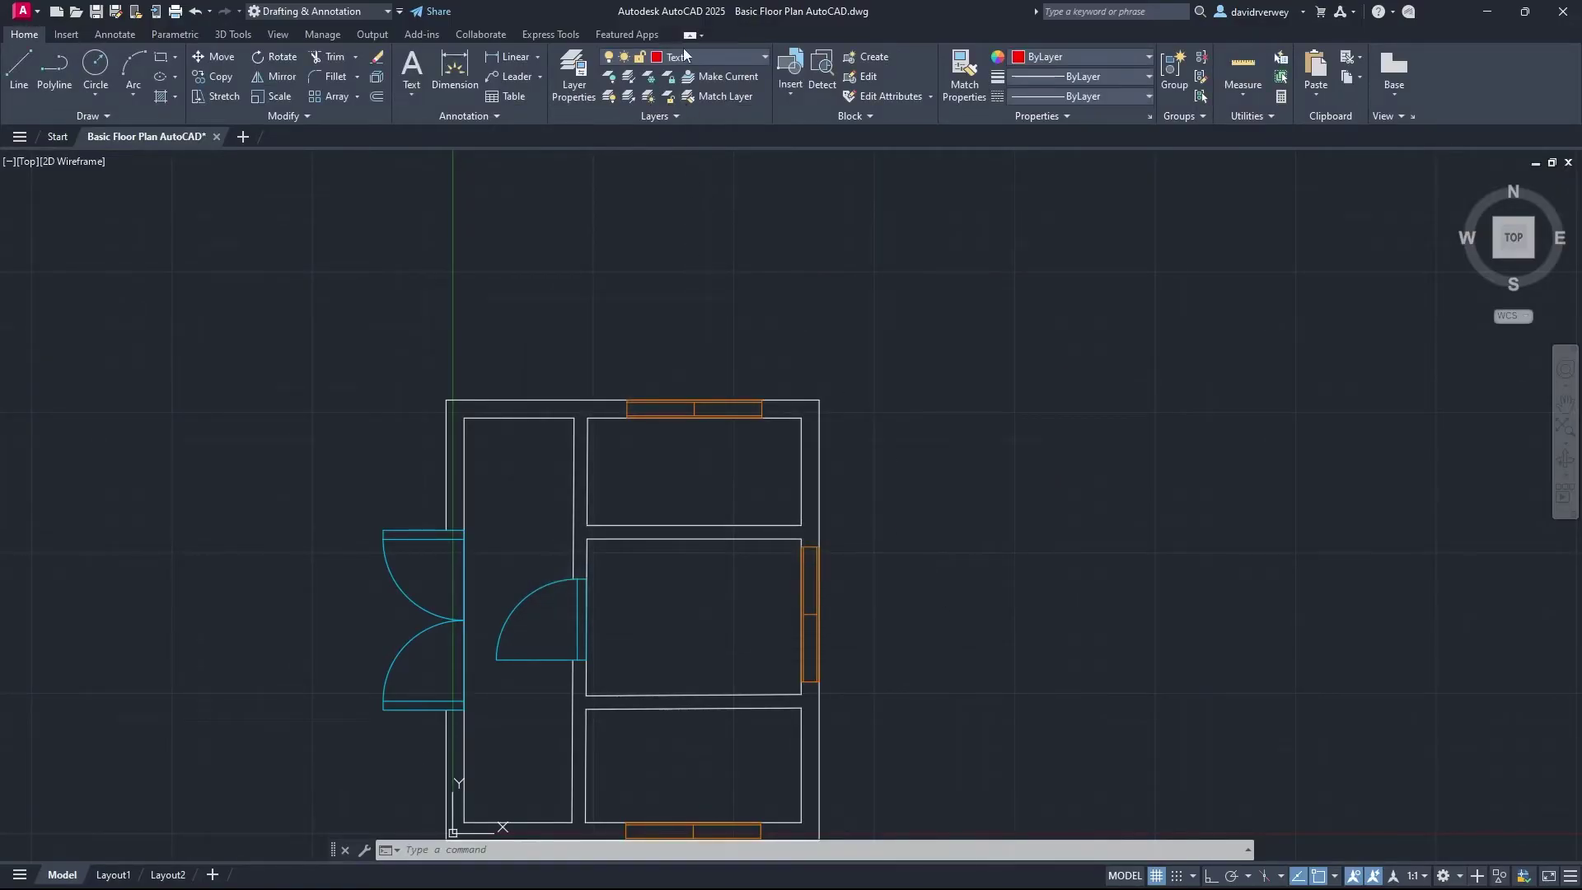
Step: Choose Test Style as the current text style for new annotations
left_click(452, 119)
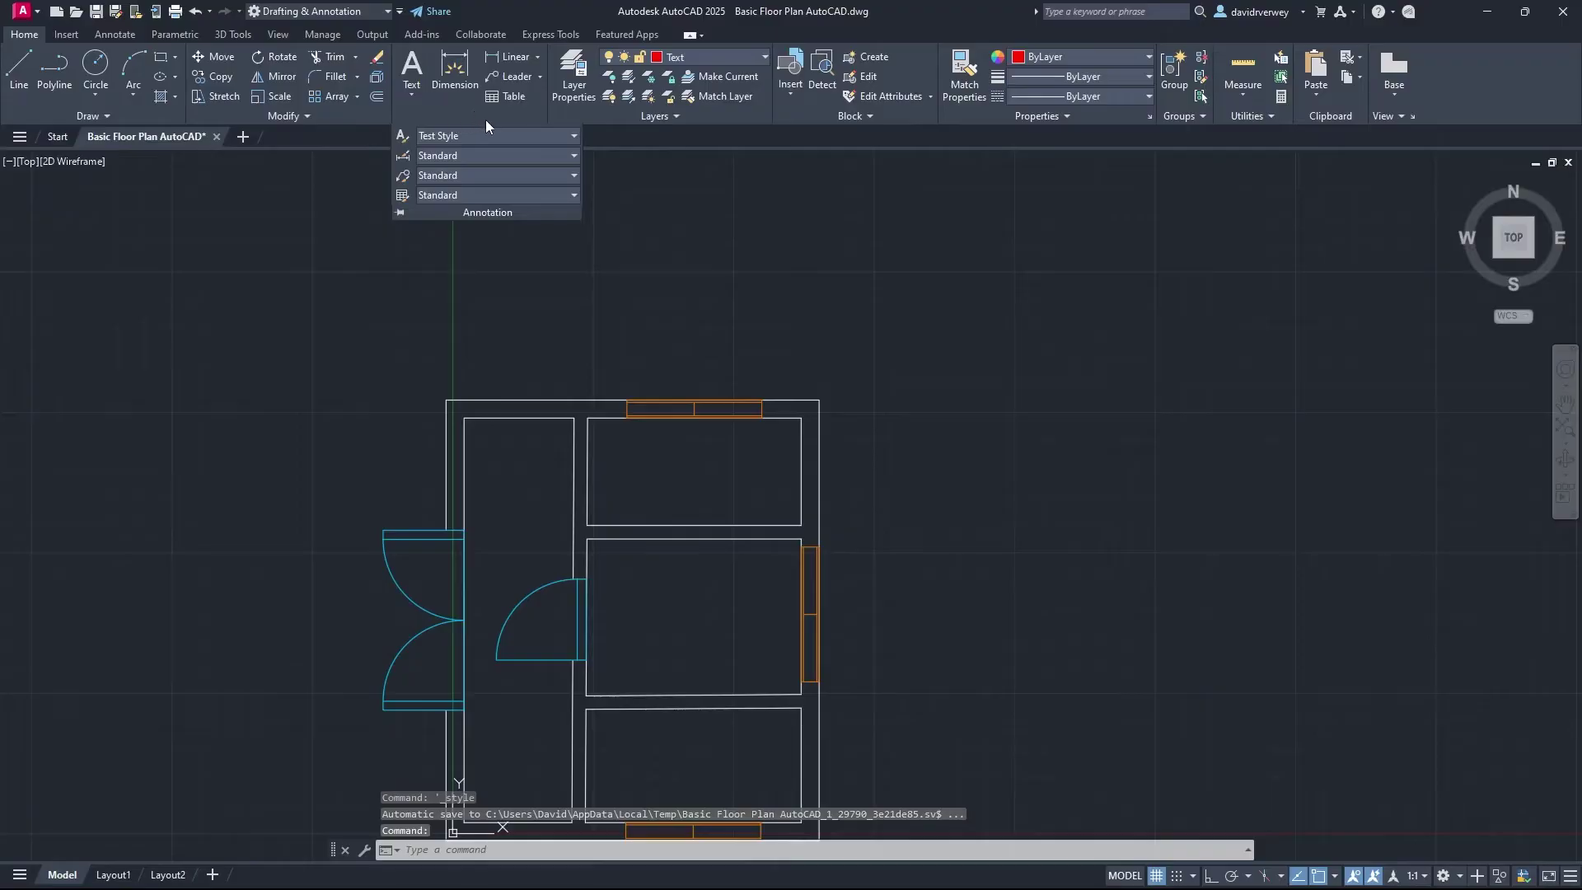
left_click(482, 134)
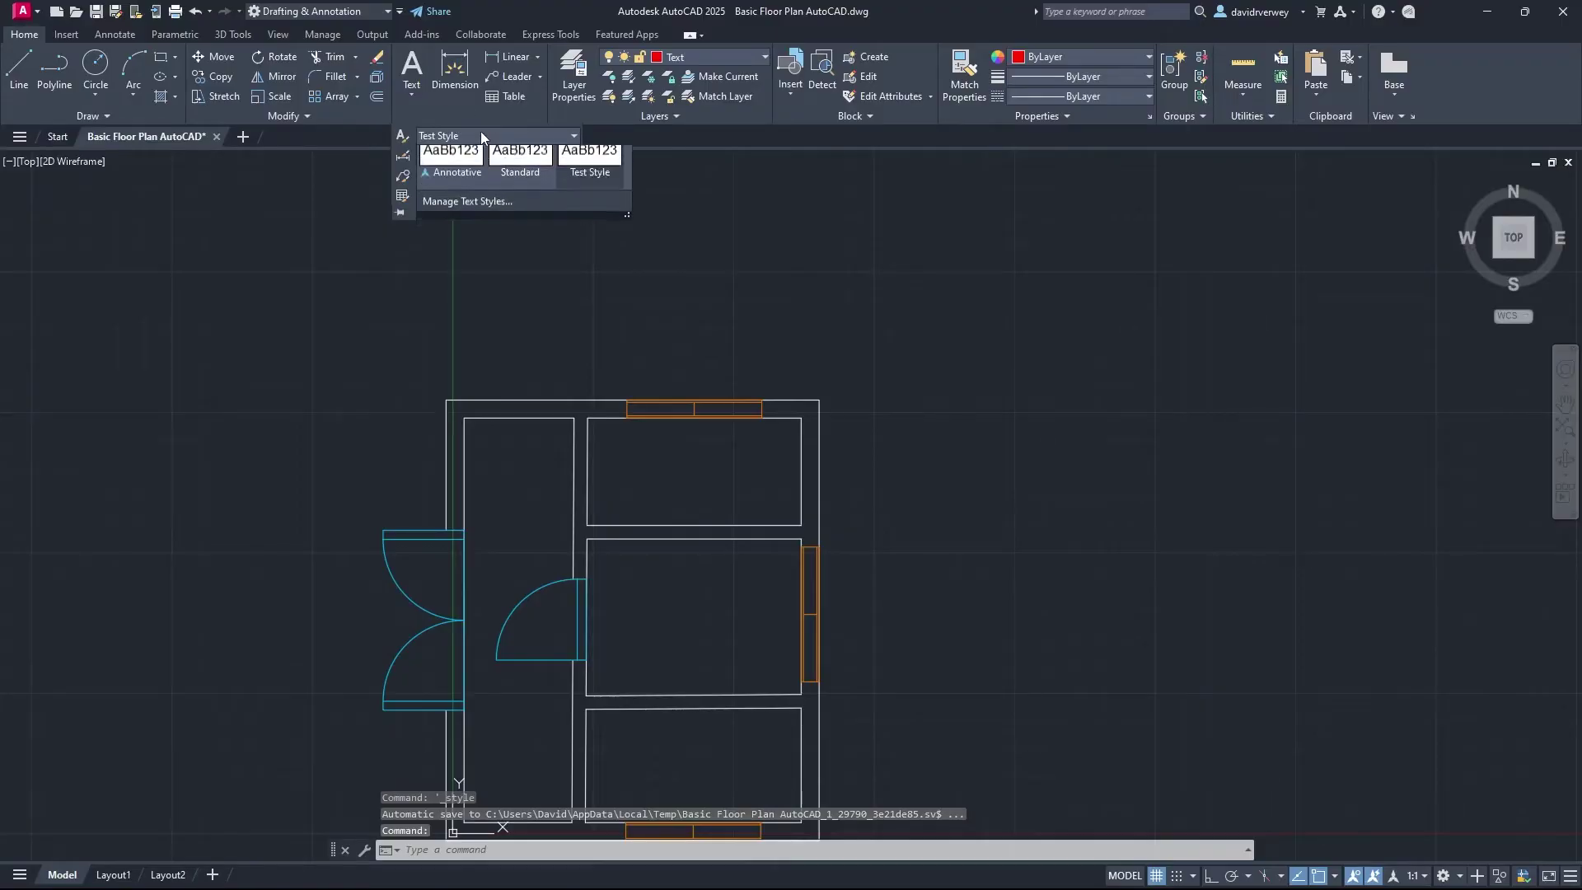
left_click(604, 178)
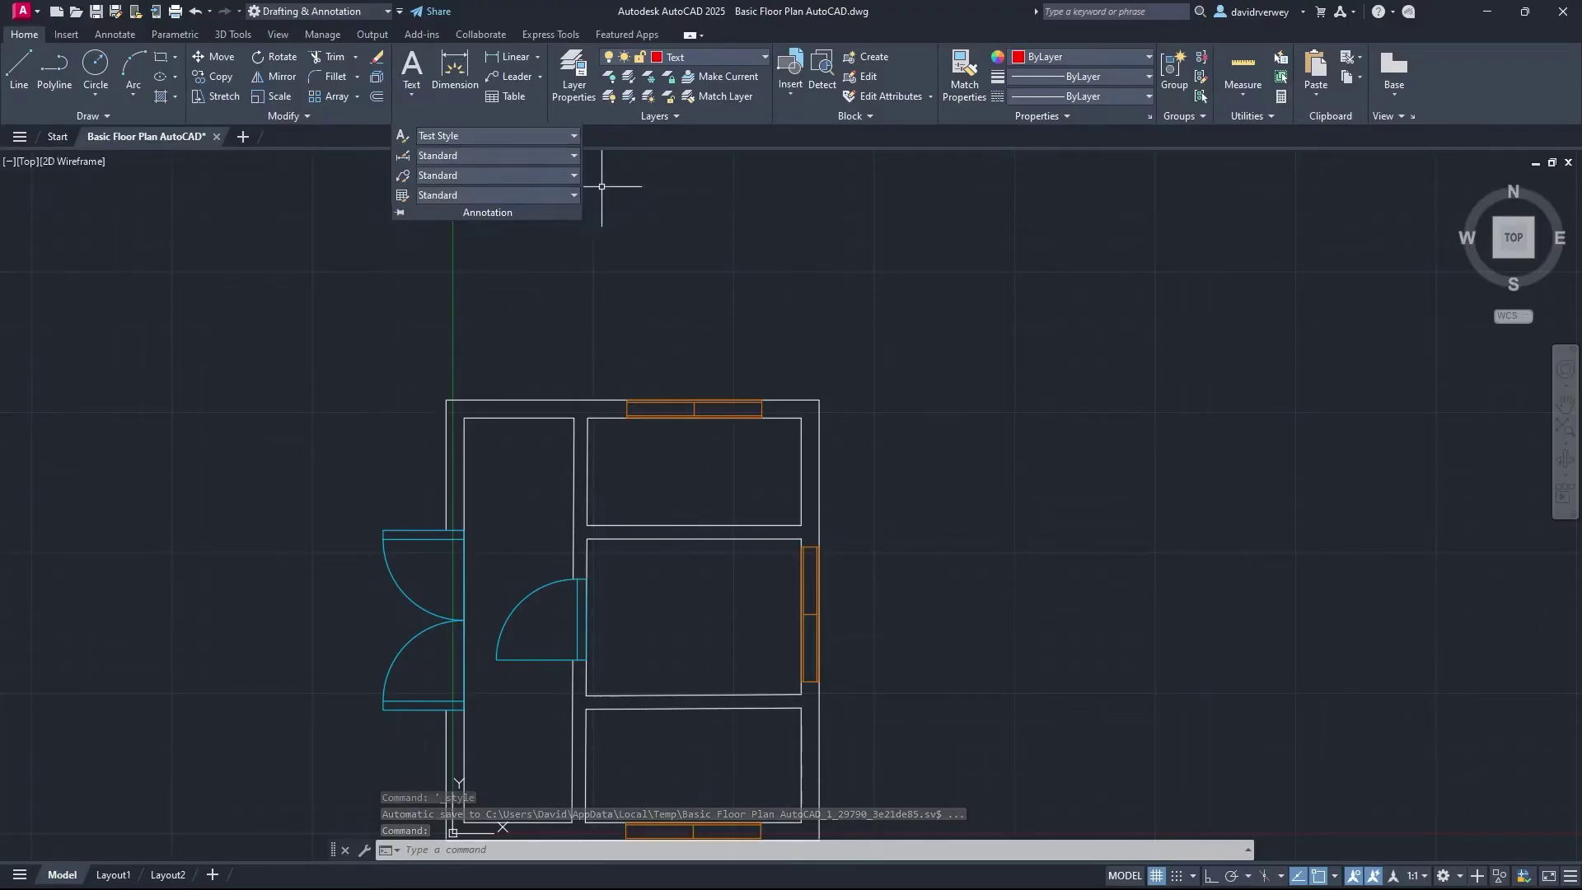
Step: Add the multiline text "Room 1" inside the middle room between the inner door and the east window
left_click(419, 72)
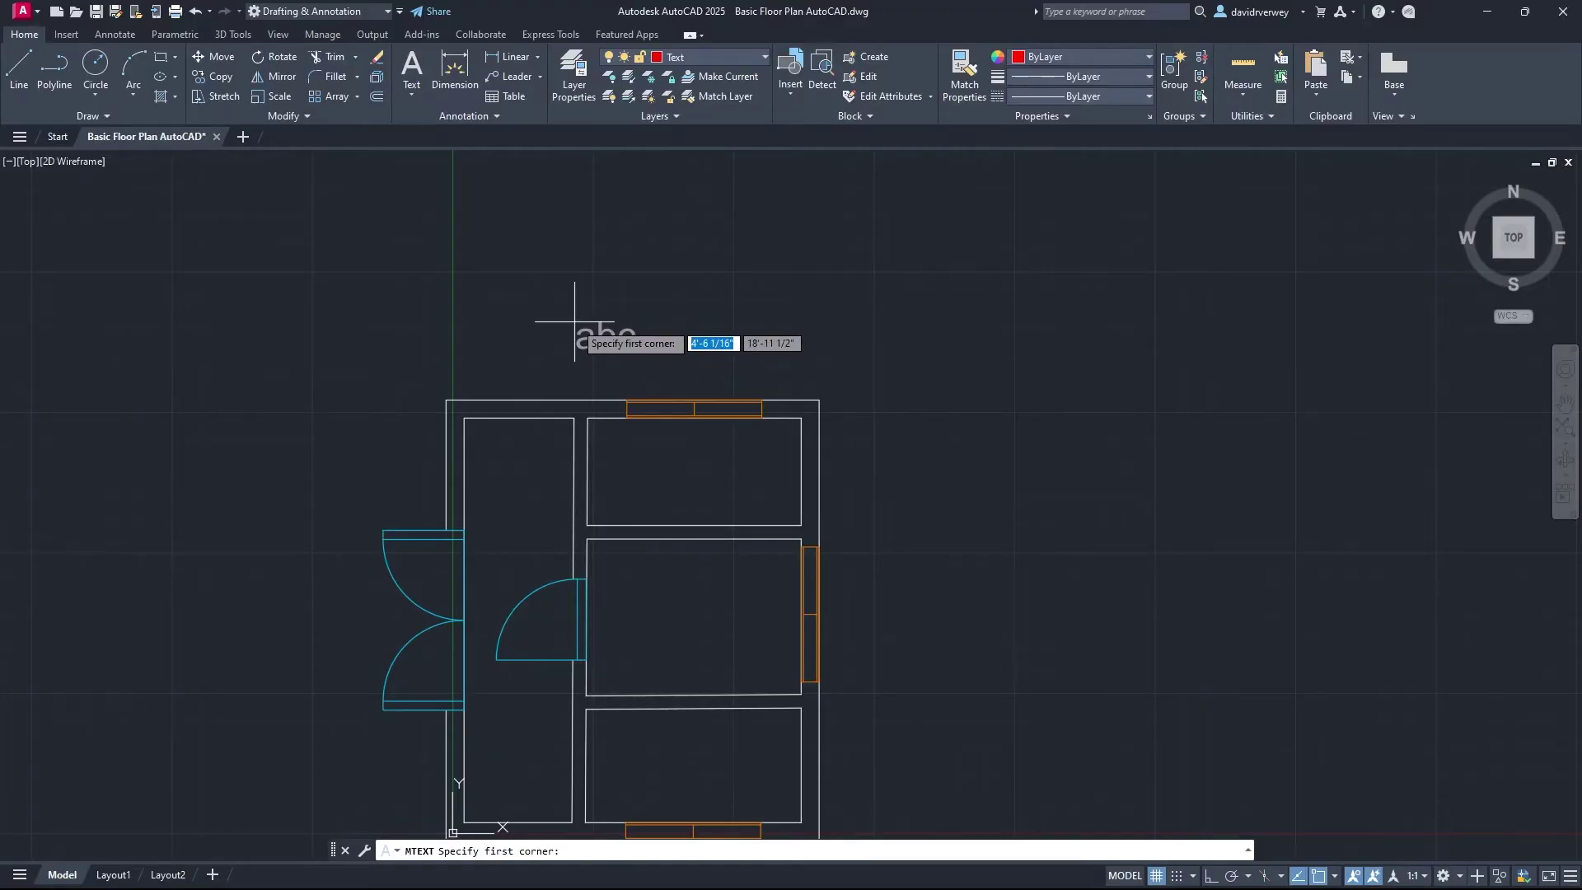
key("F6")
key("F5")
key("F6")
key("F5")
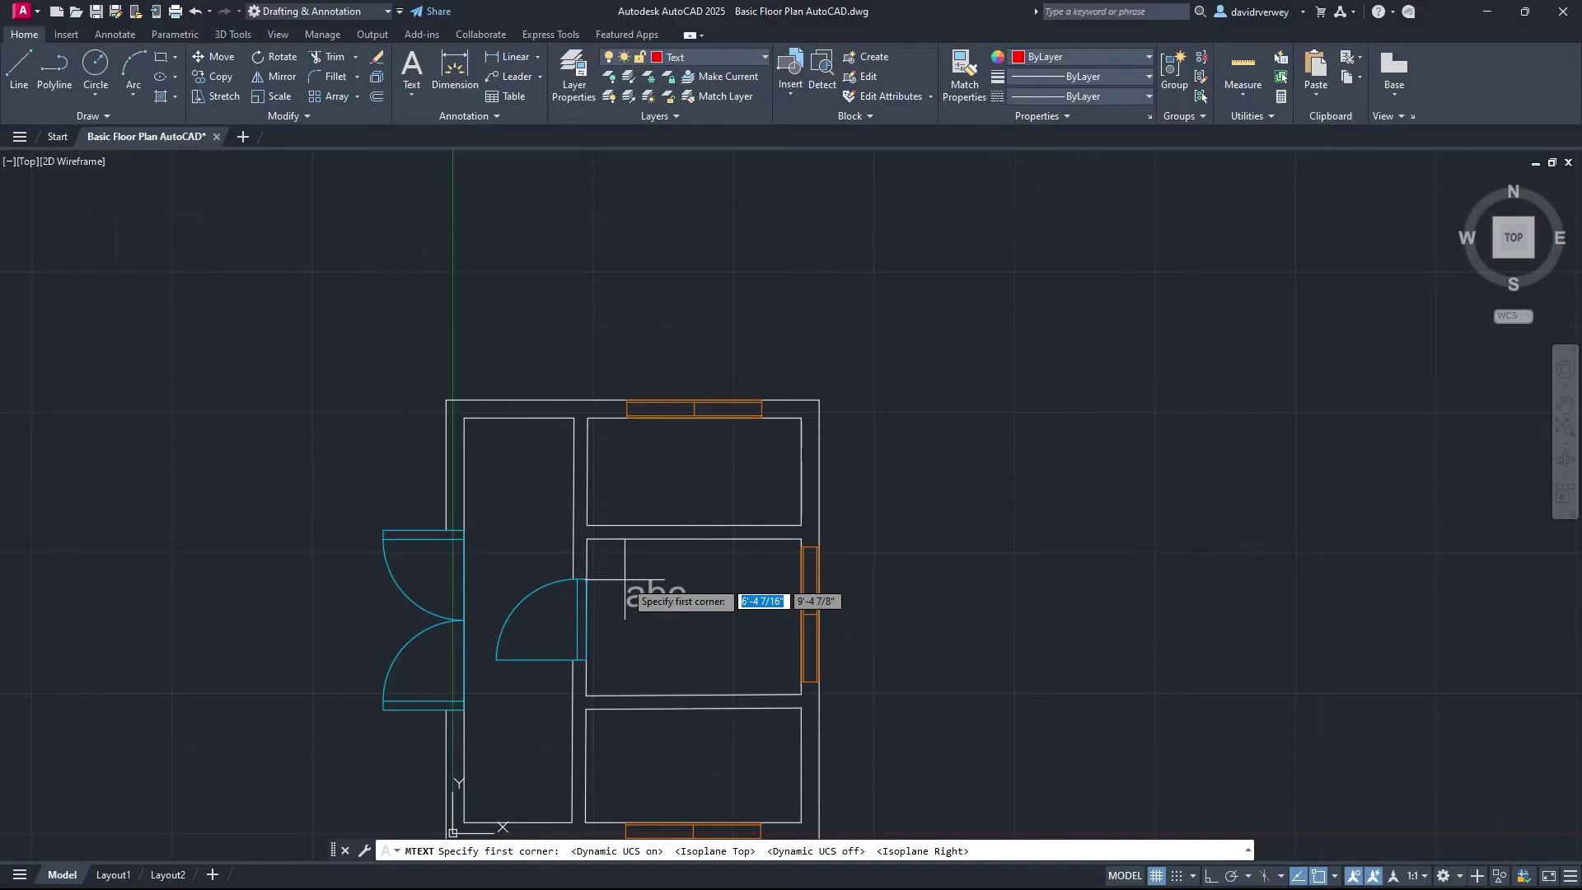
left_click(605, 557)
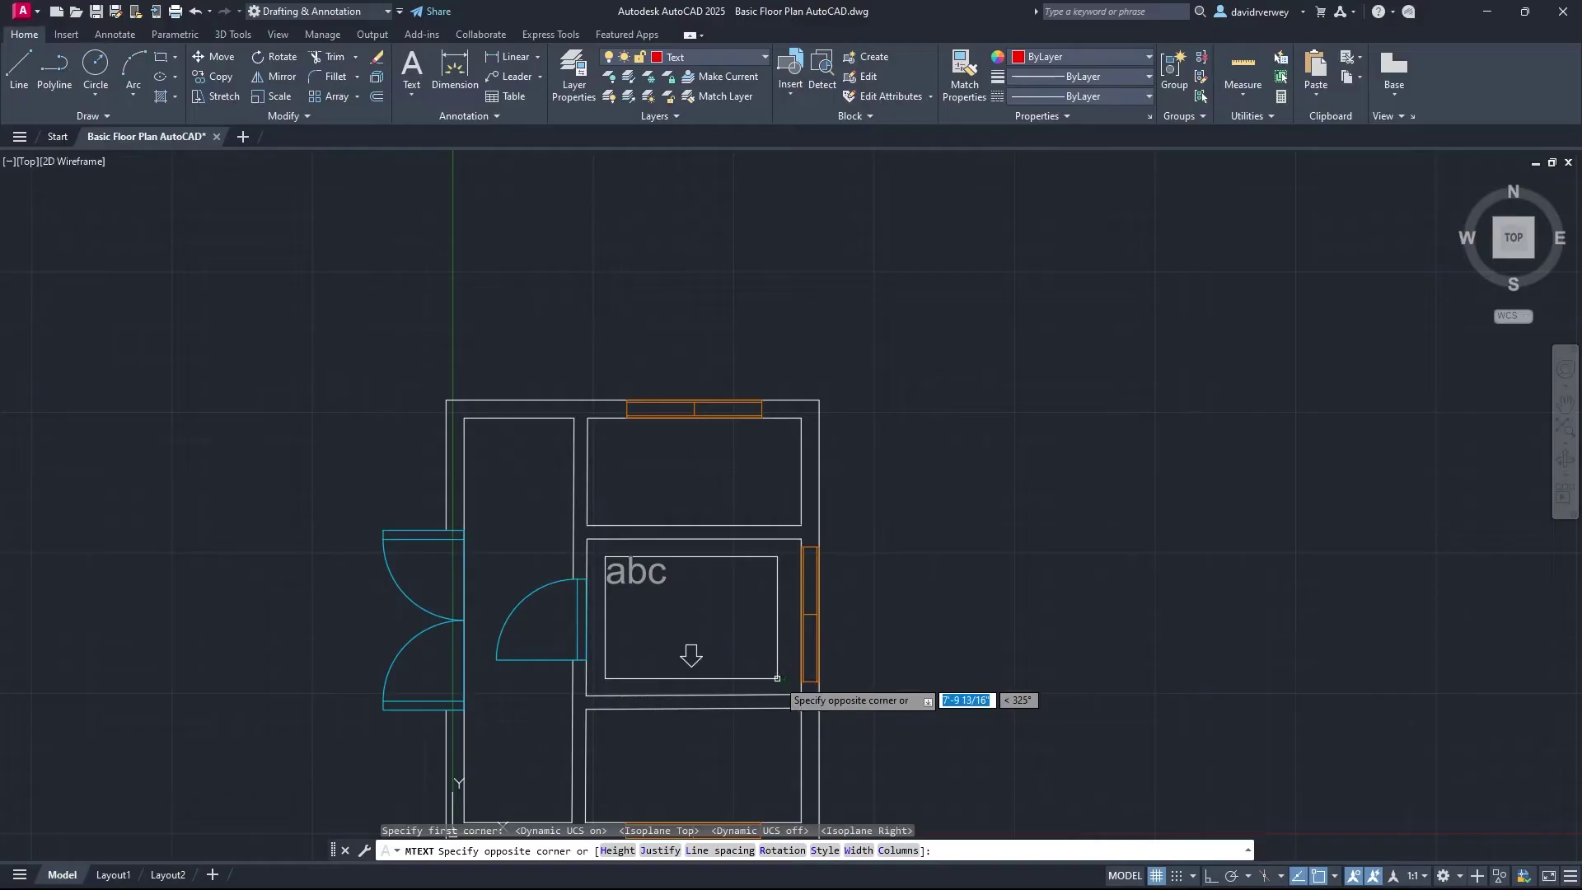
left_click(777, 678)
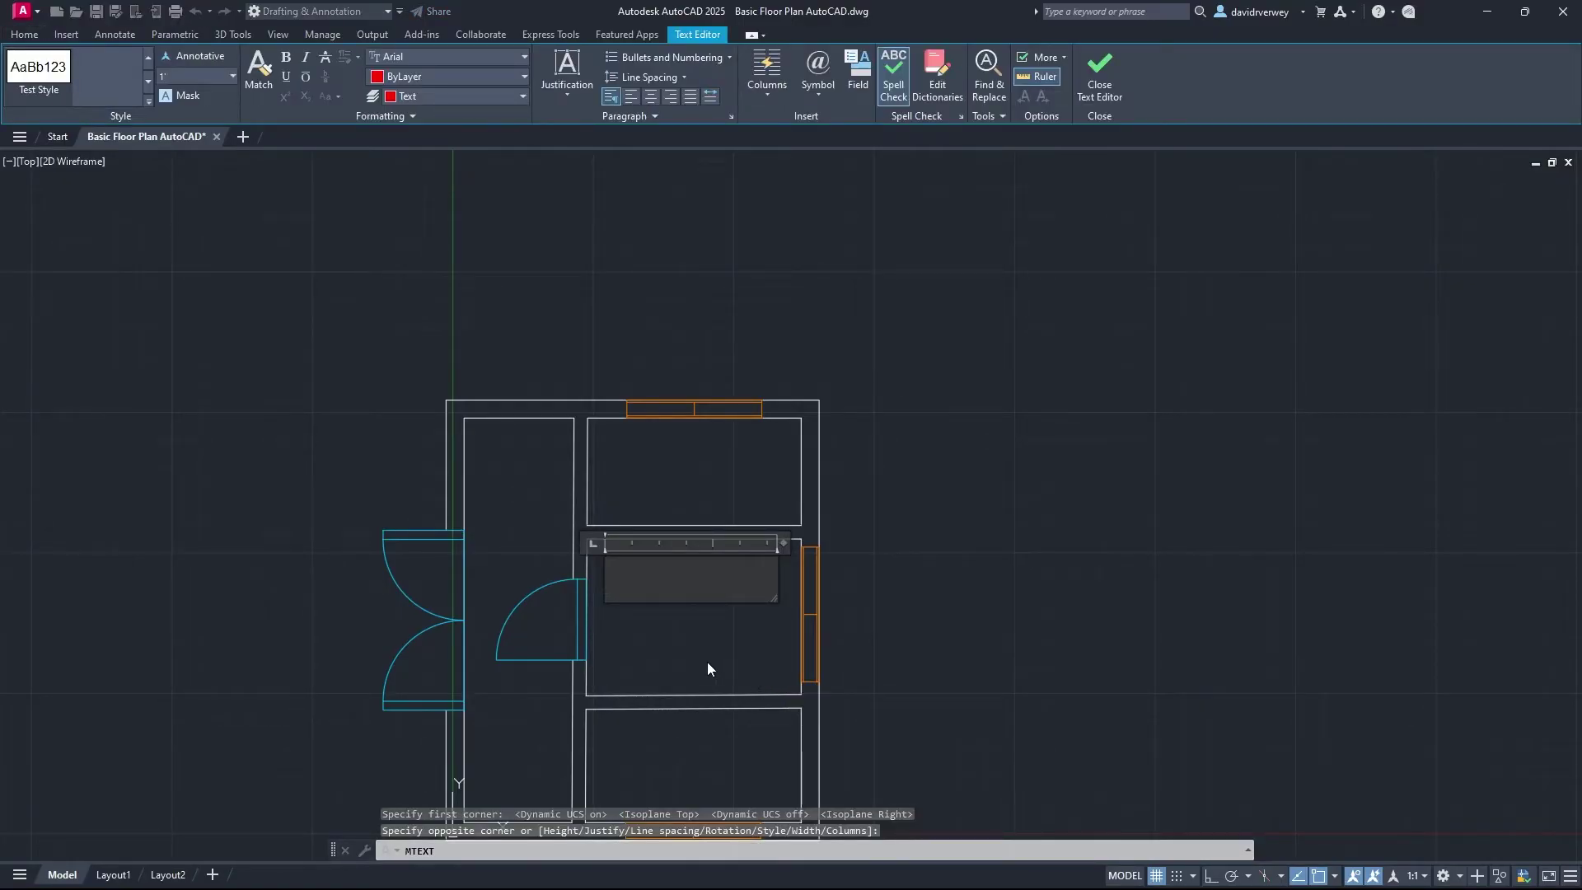
type("Room 1")
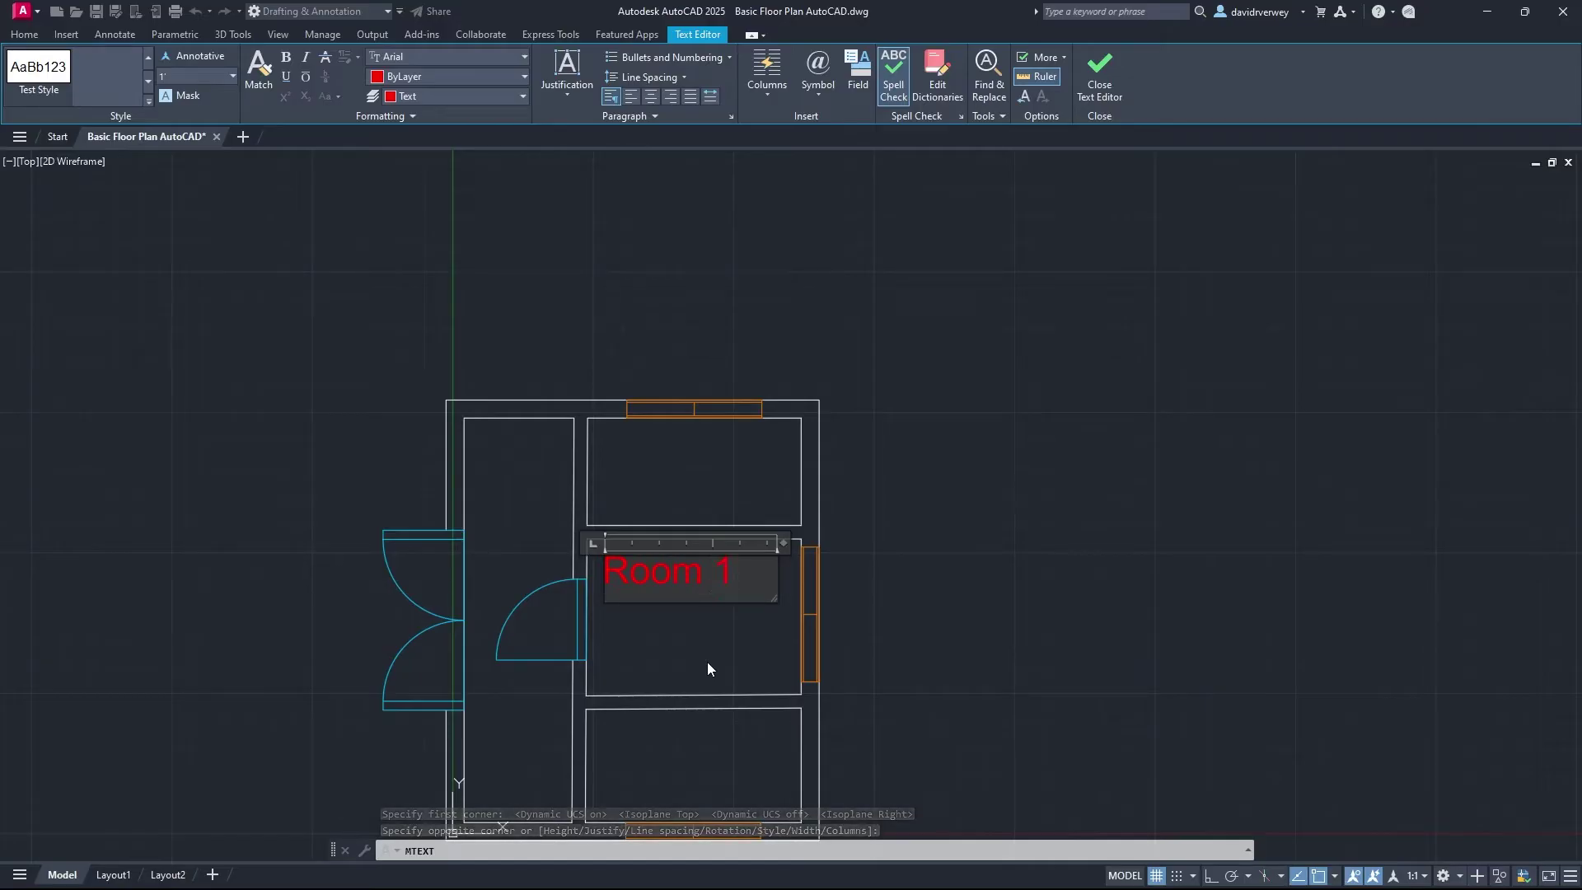
left_click(725, 654)
left_click(684, 573)
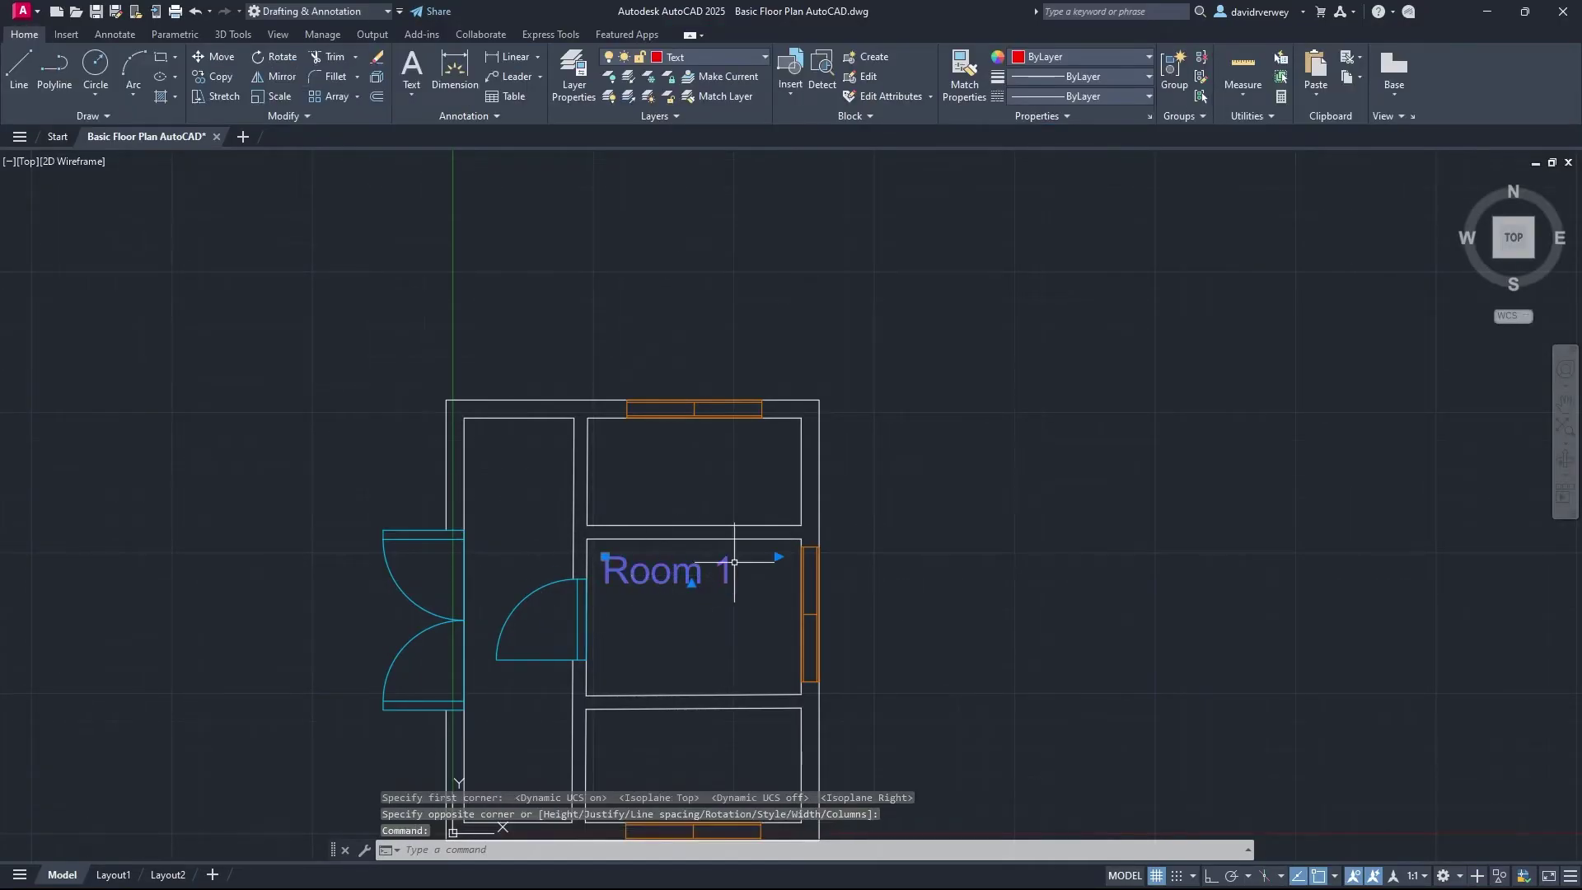
key("Escape")
Step: Modify Test Dimension Style 1 so its linear dimensions use the Architectural unit format
middle_click_drag(361, 412, 461, 375)
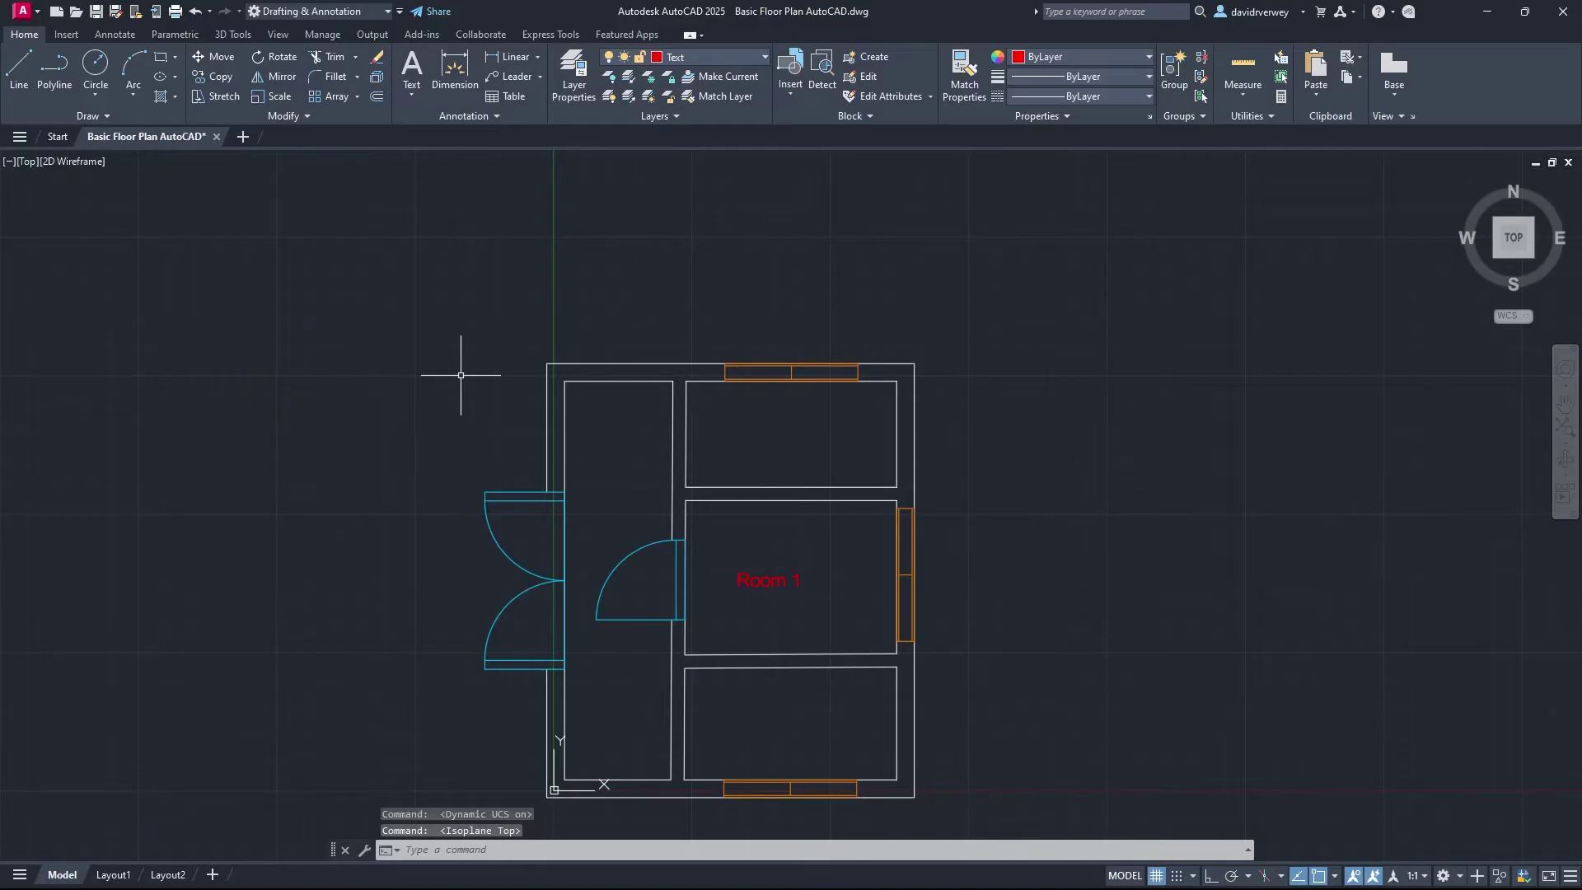
left_click(498, 121)
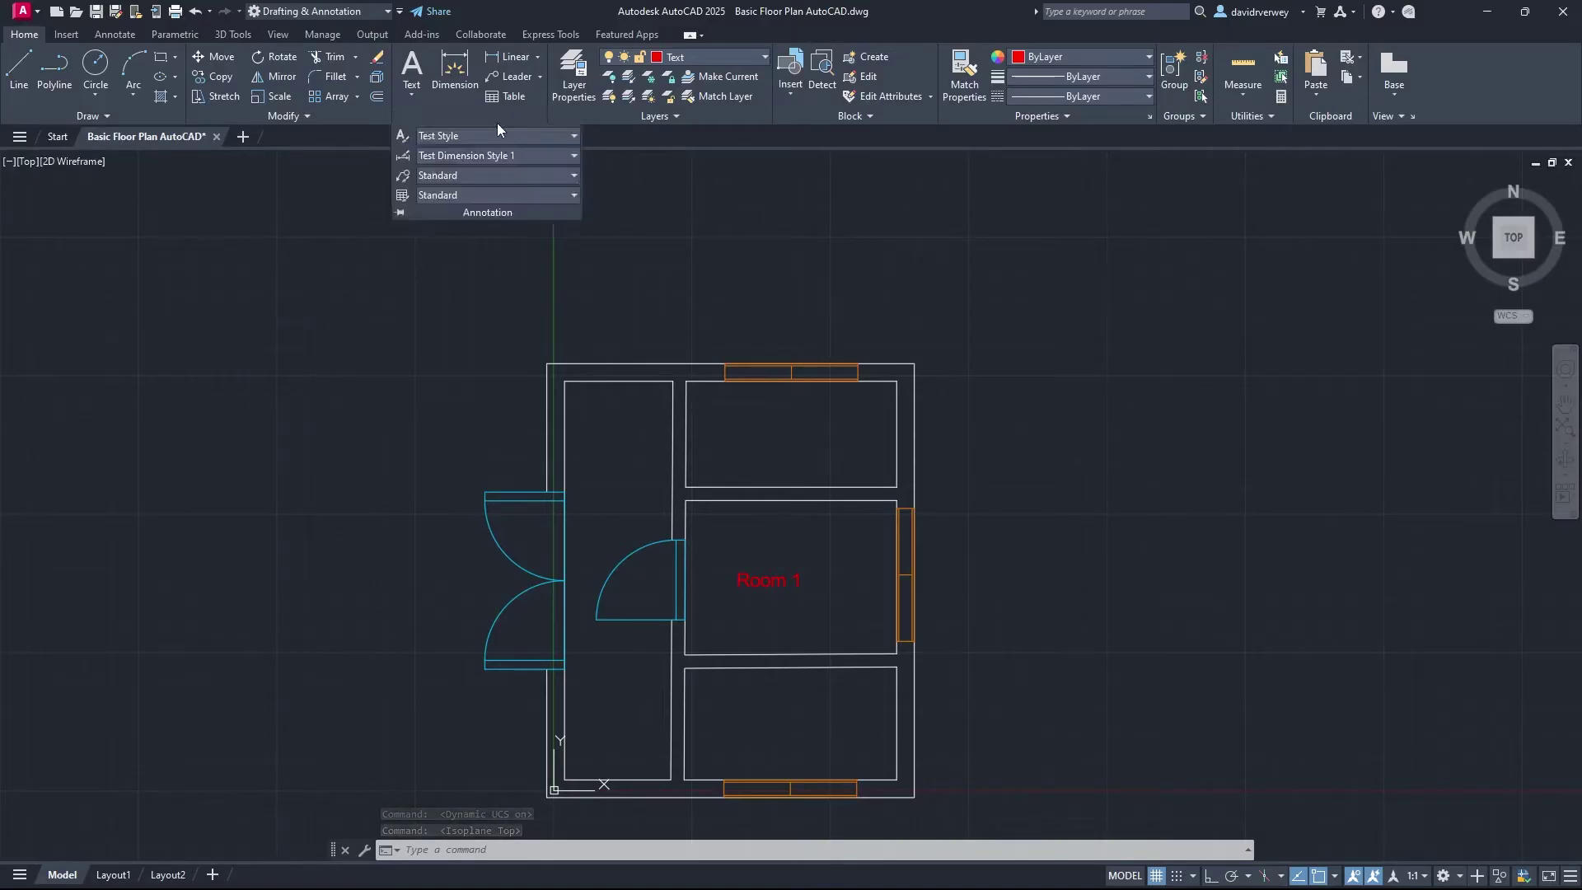
left_click(413, 152)
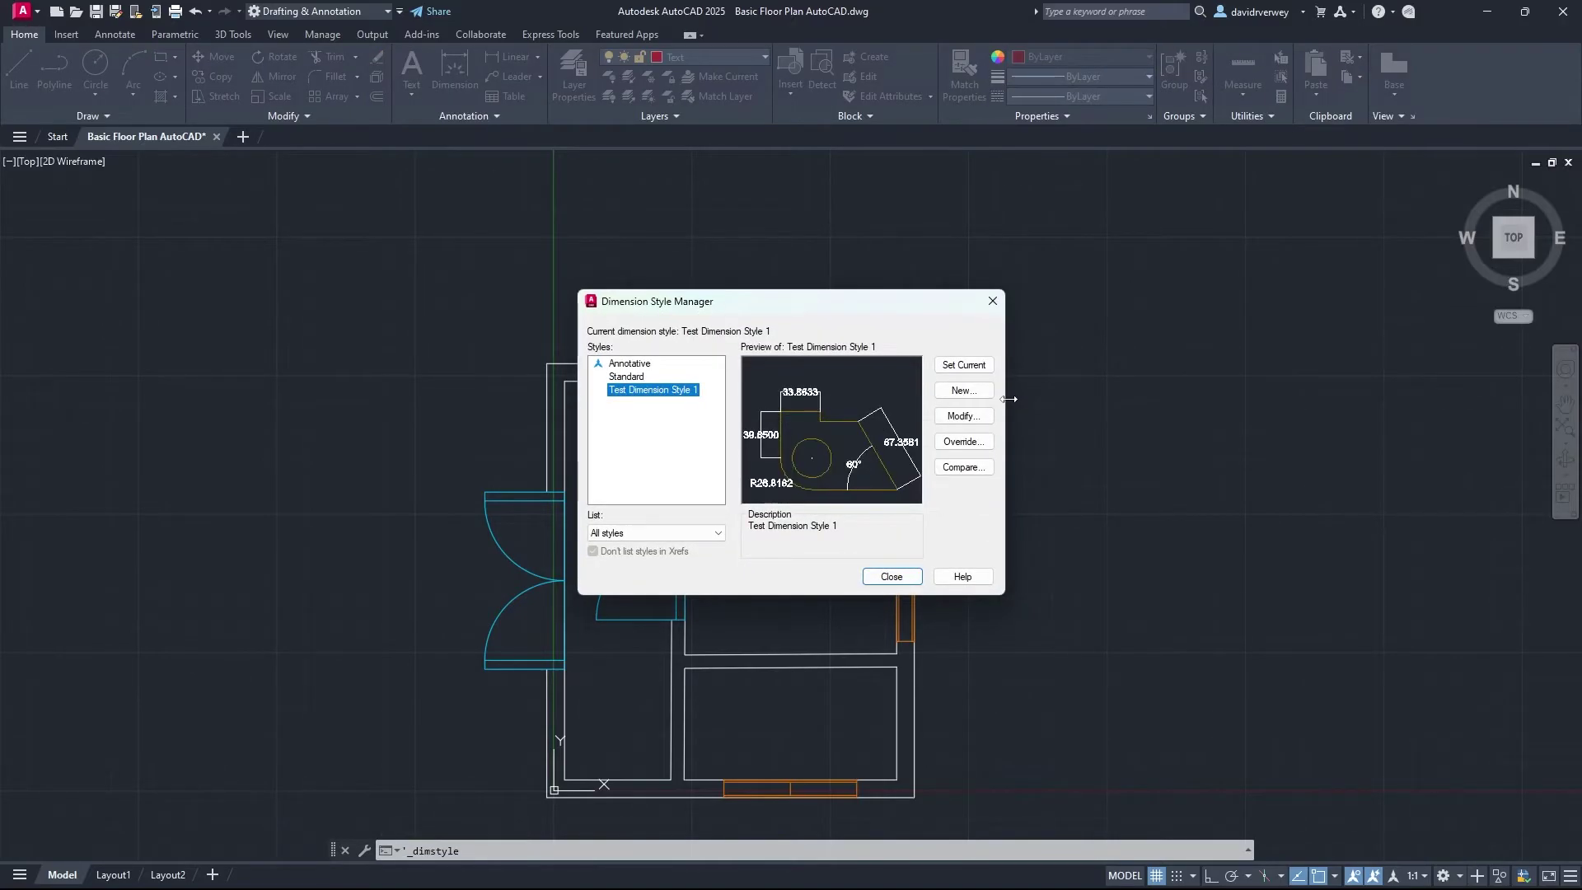
left_click(963, 416)
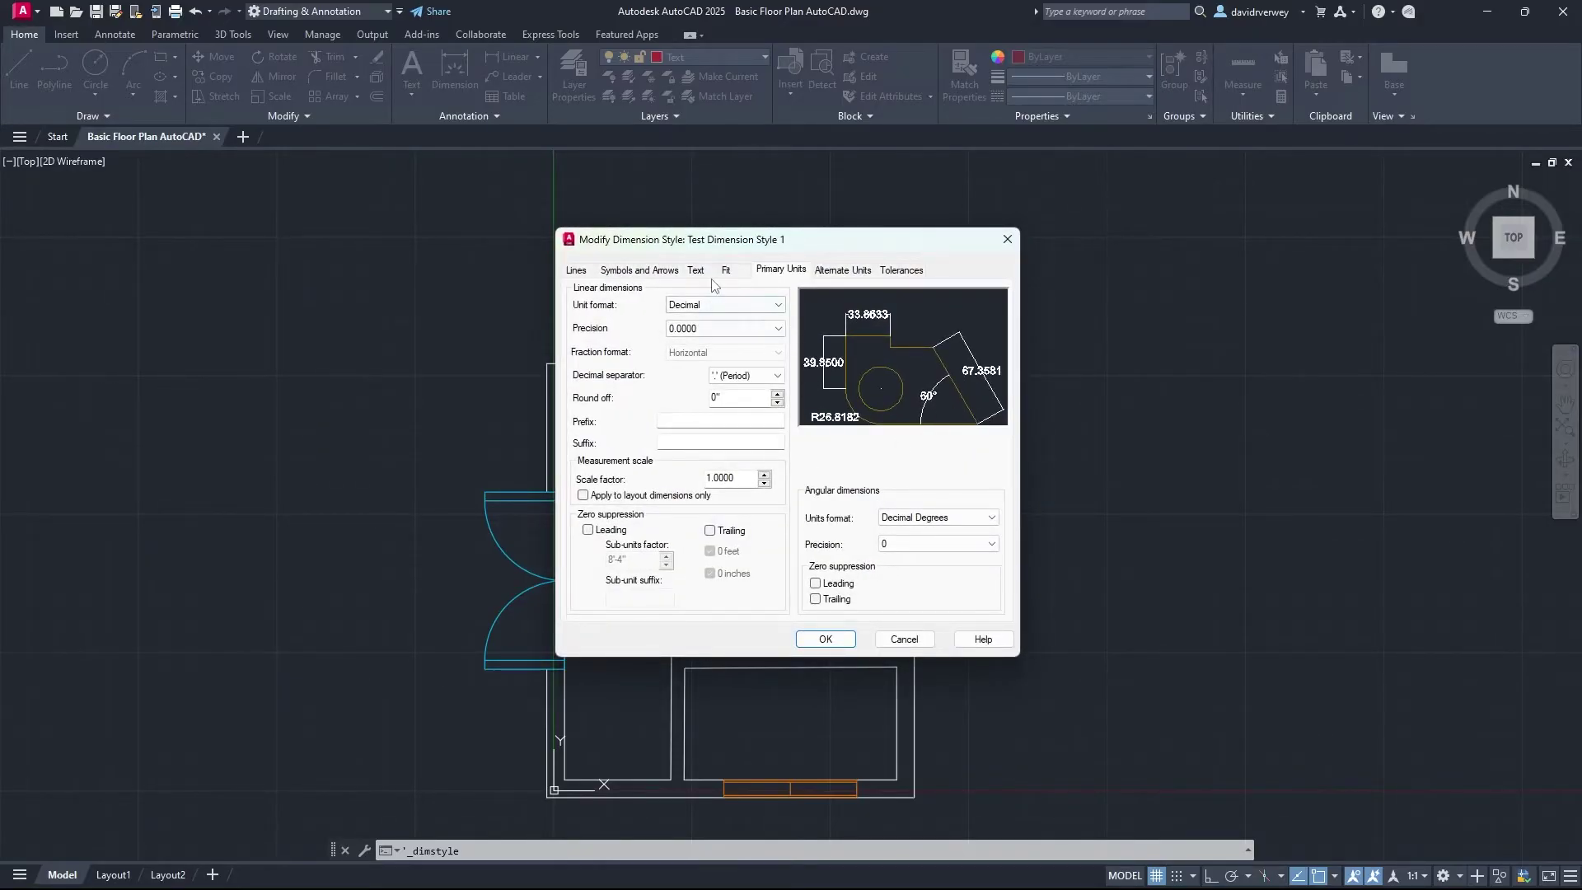
left_click(673, 275)
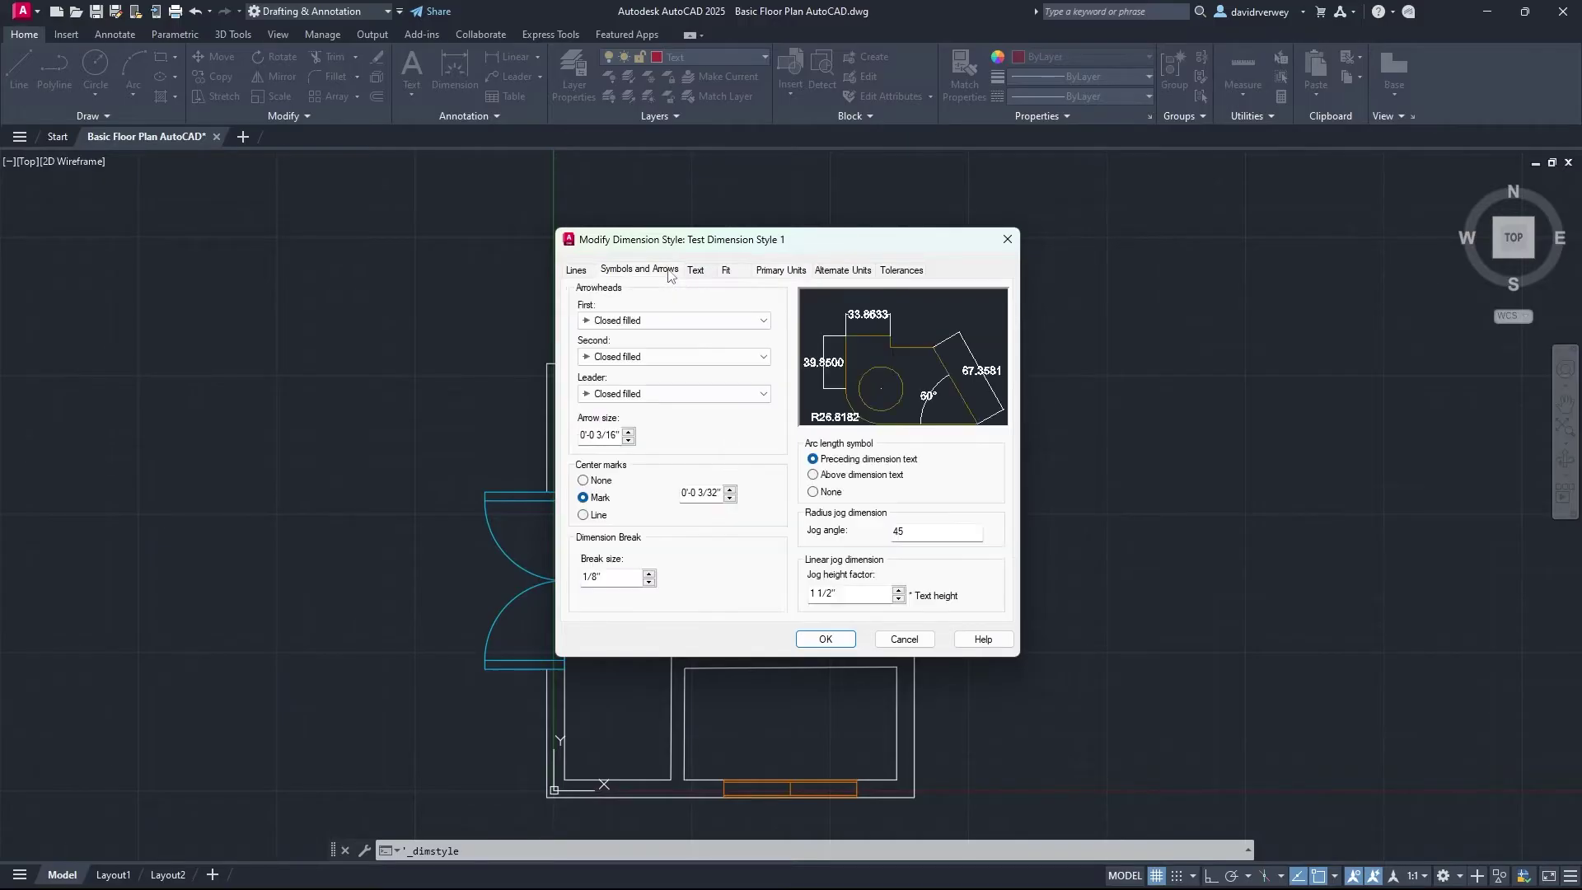
left_click(707, 272)
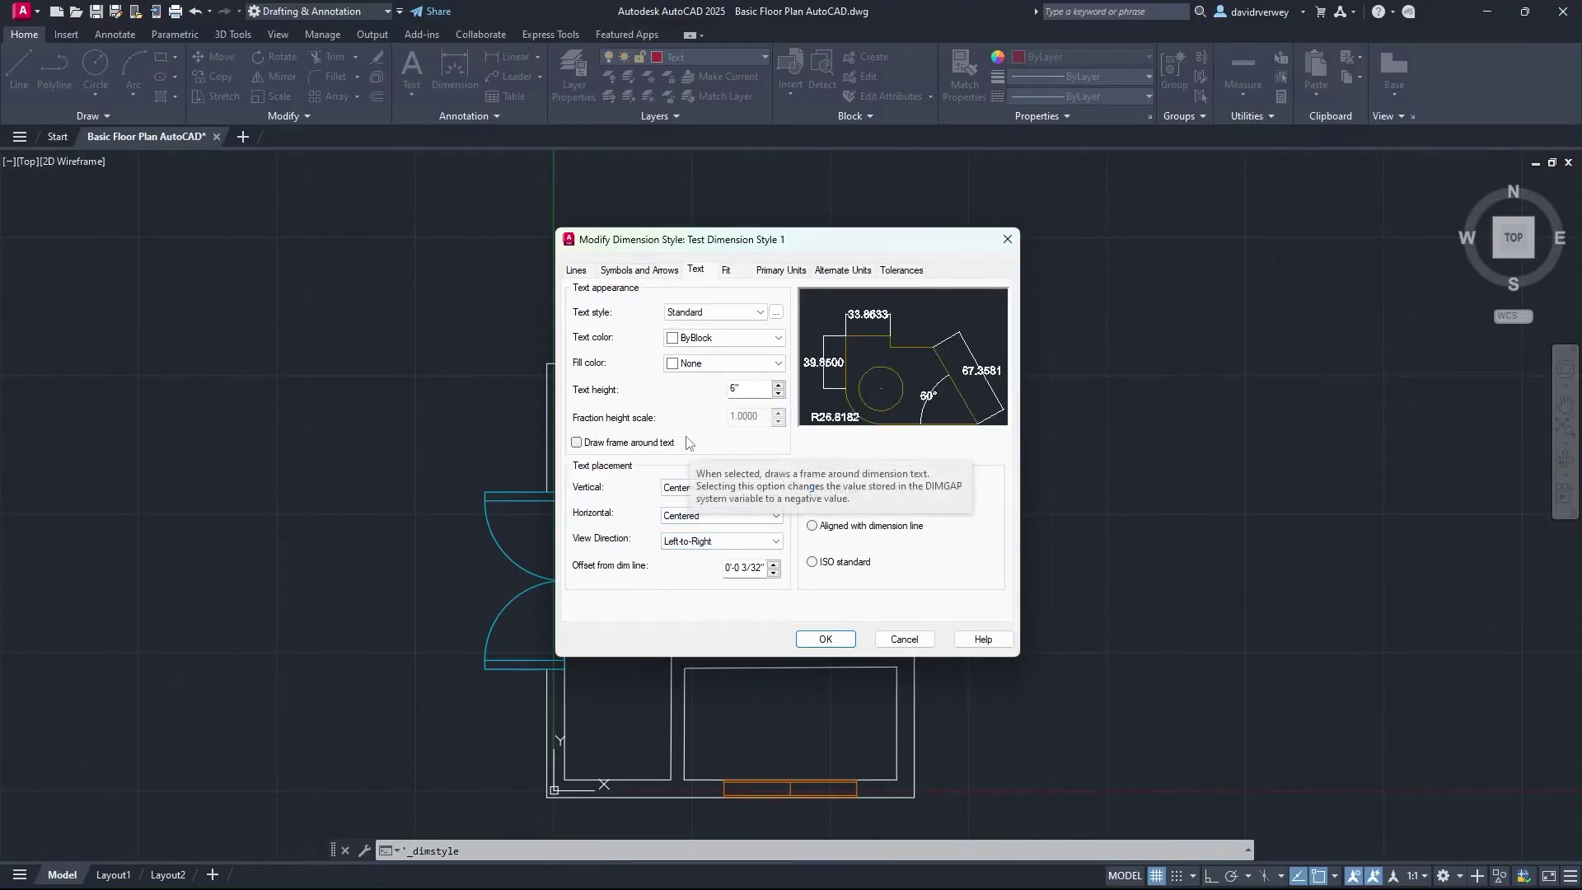
left_click(774, 277)
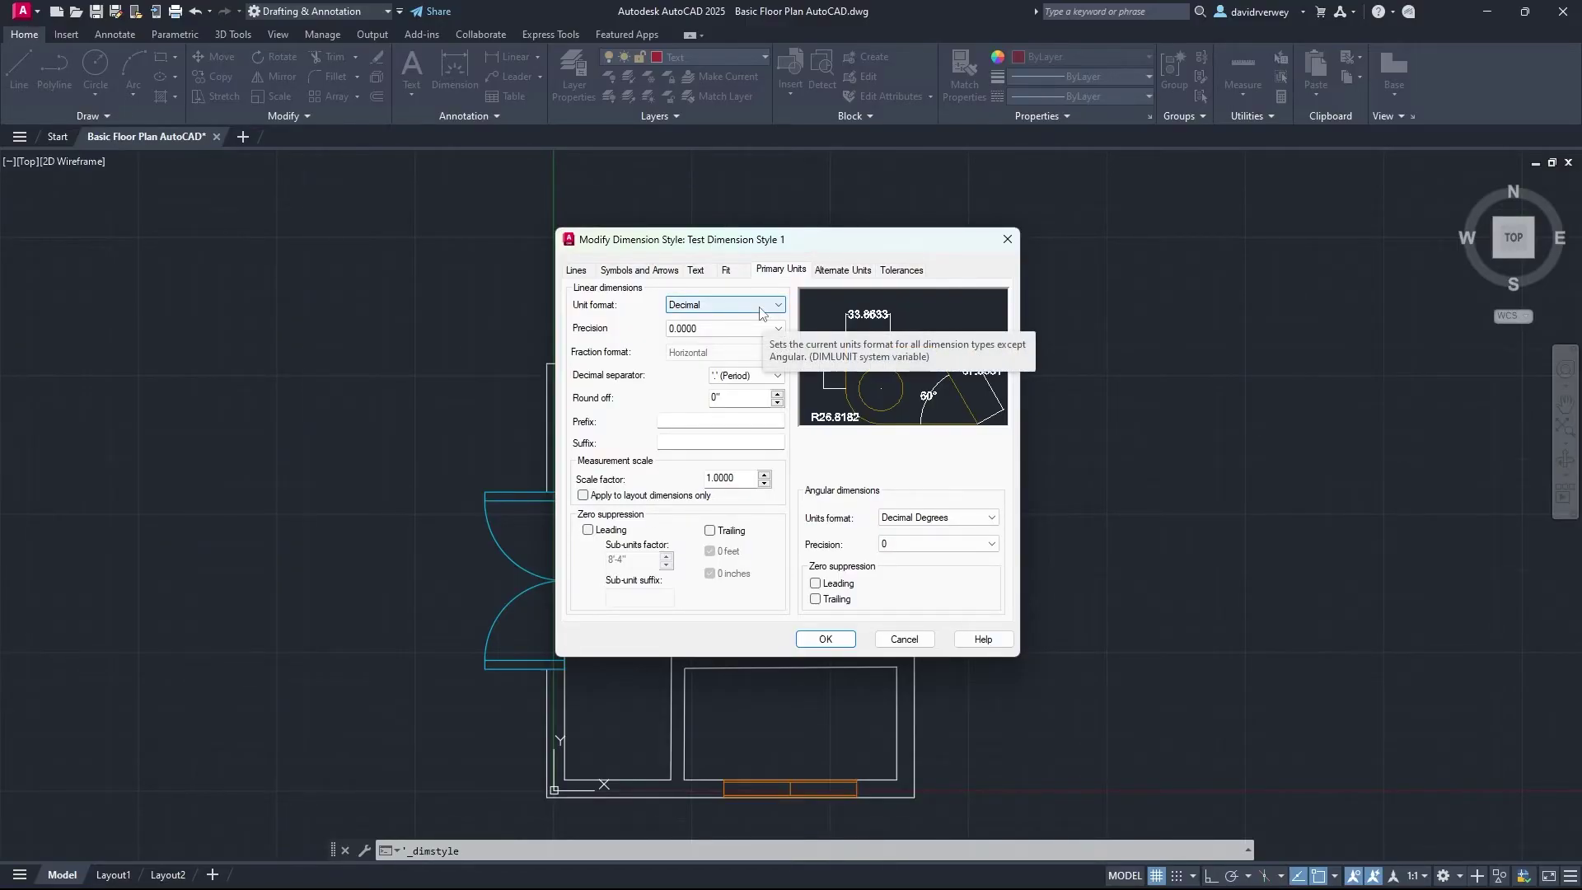
left_click(760, 311)
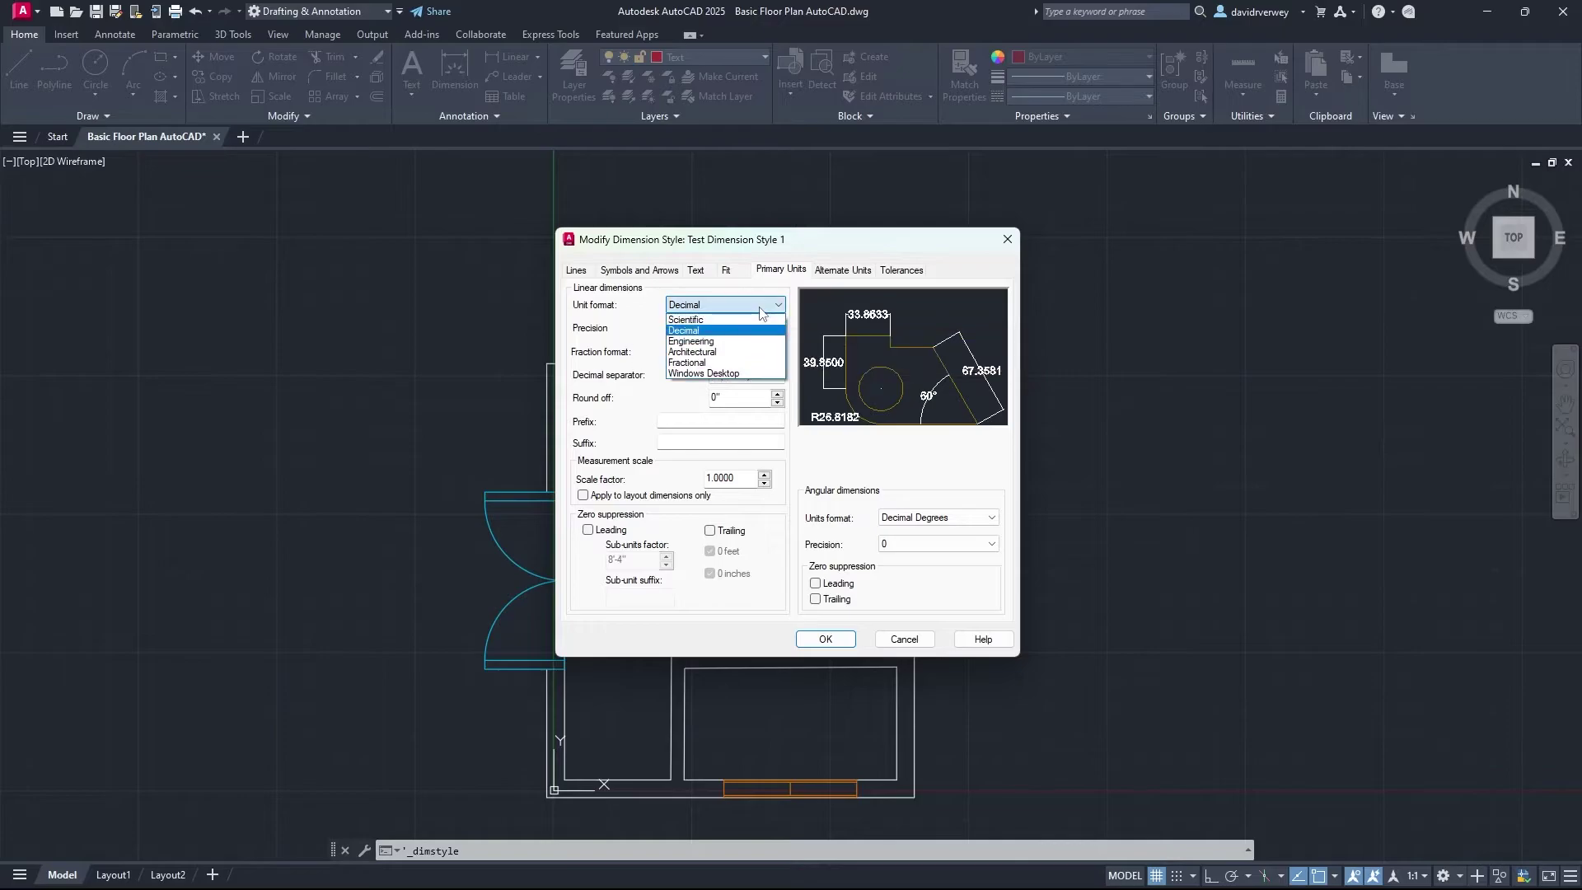
left_click(724, 353)
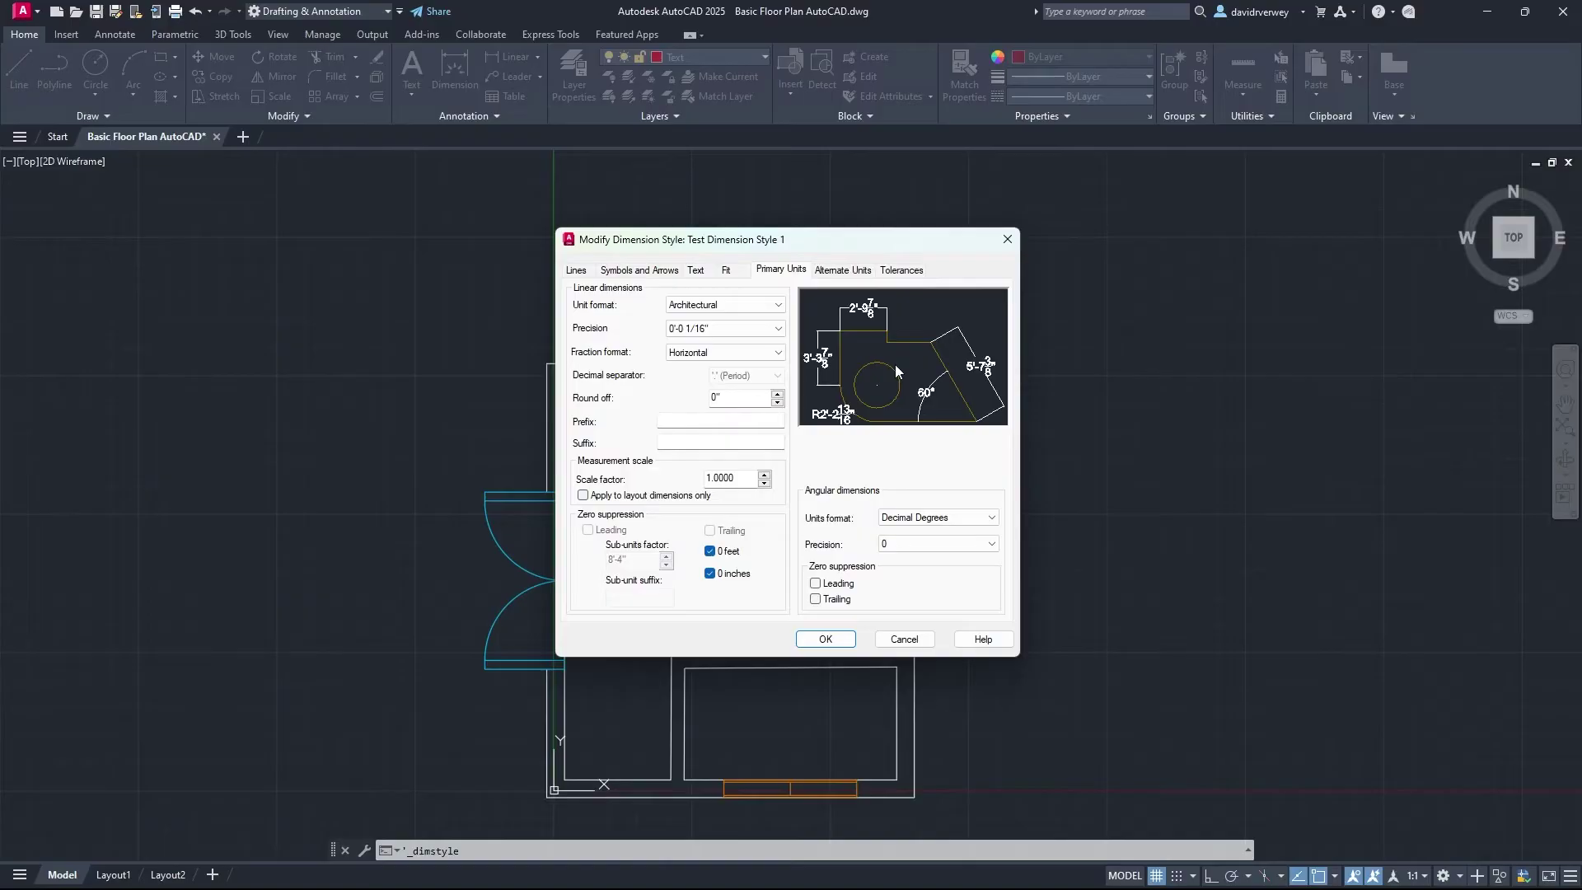
left_click(852, 640)
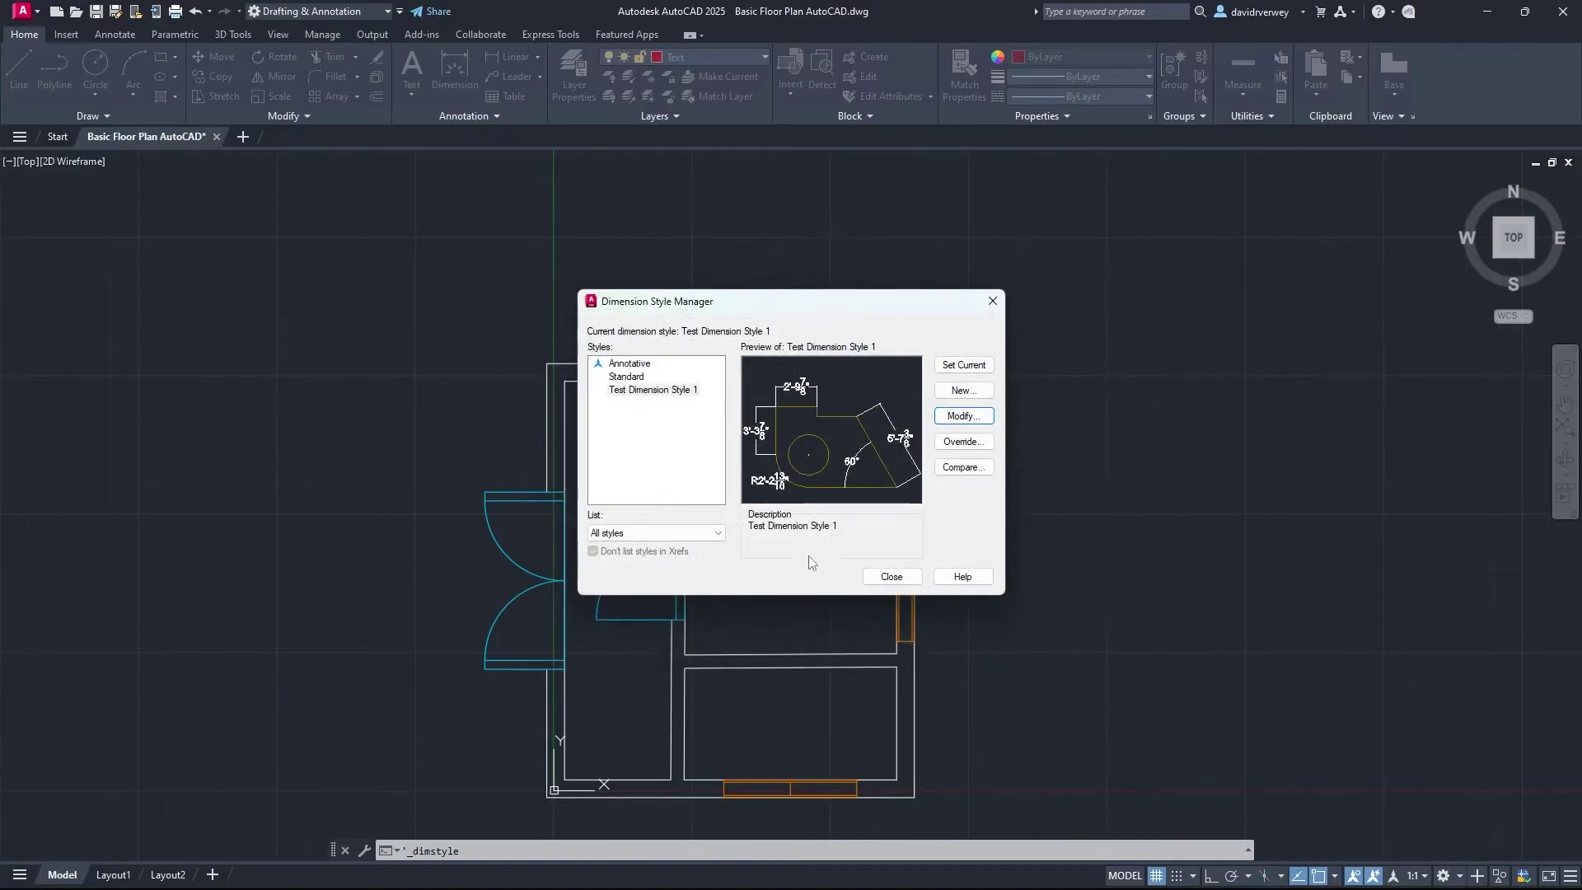
left_click(890, 577)
Step: With Test Dimension Style 1 current, dimension the full lengths of the floor plan's outer north and east walls
left_click(496, 117)
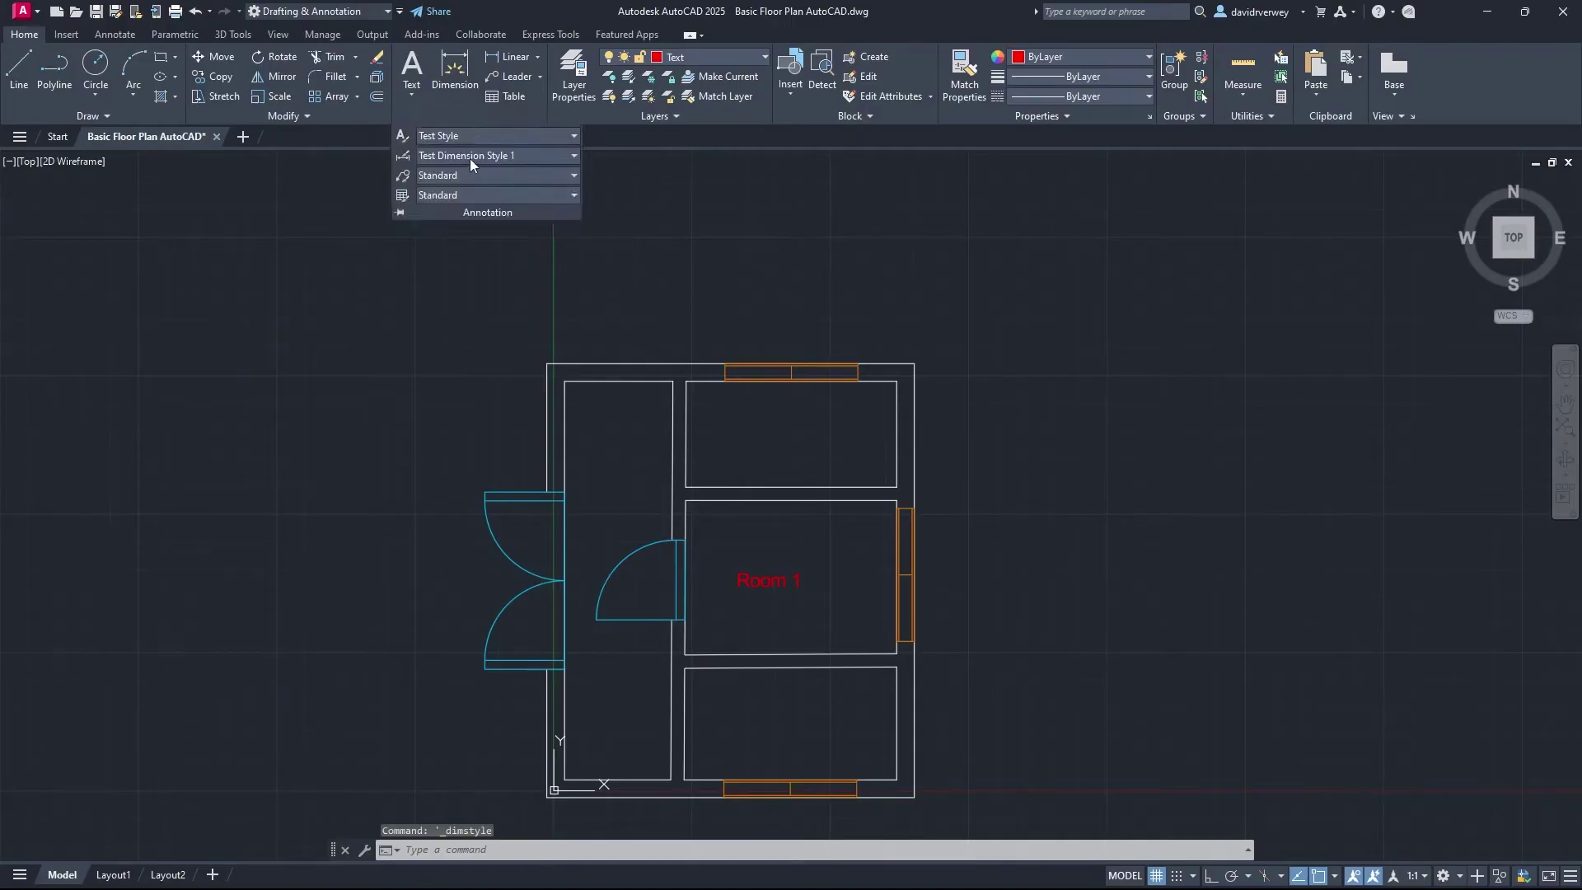
left_click(492, 157)
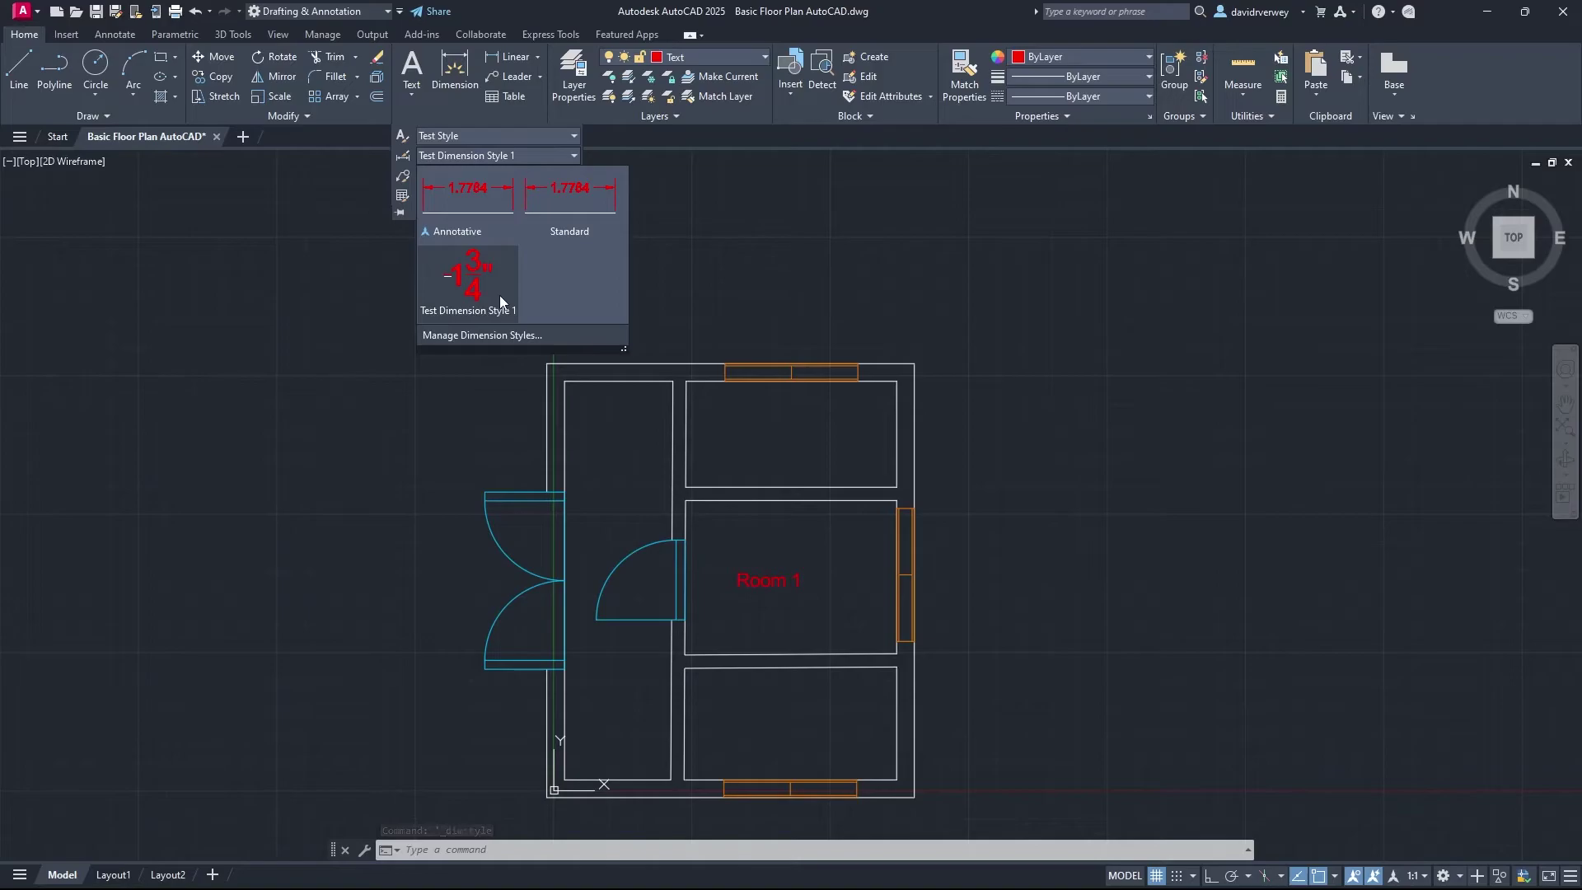
left_click(532, 155)
left_click(456, 76)
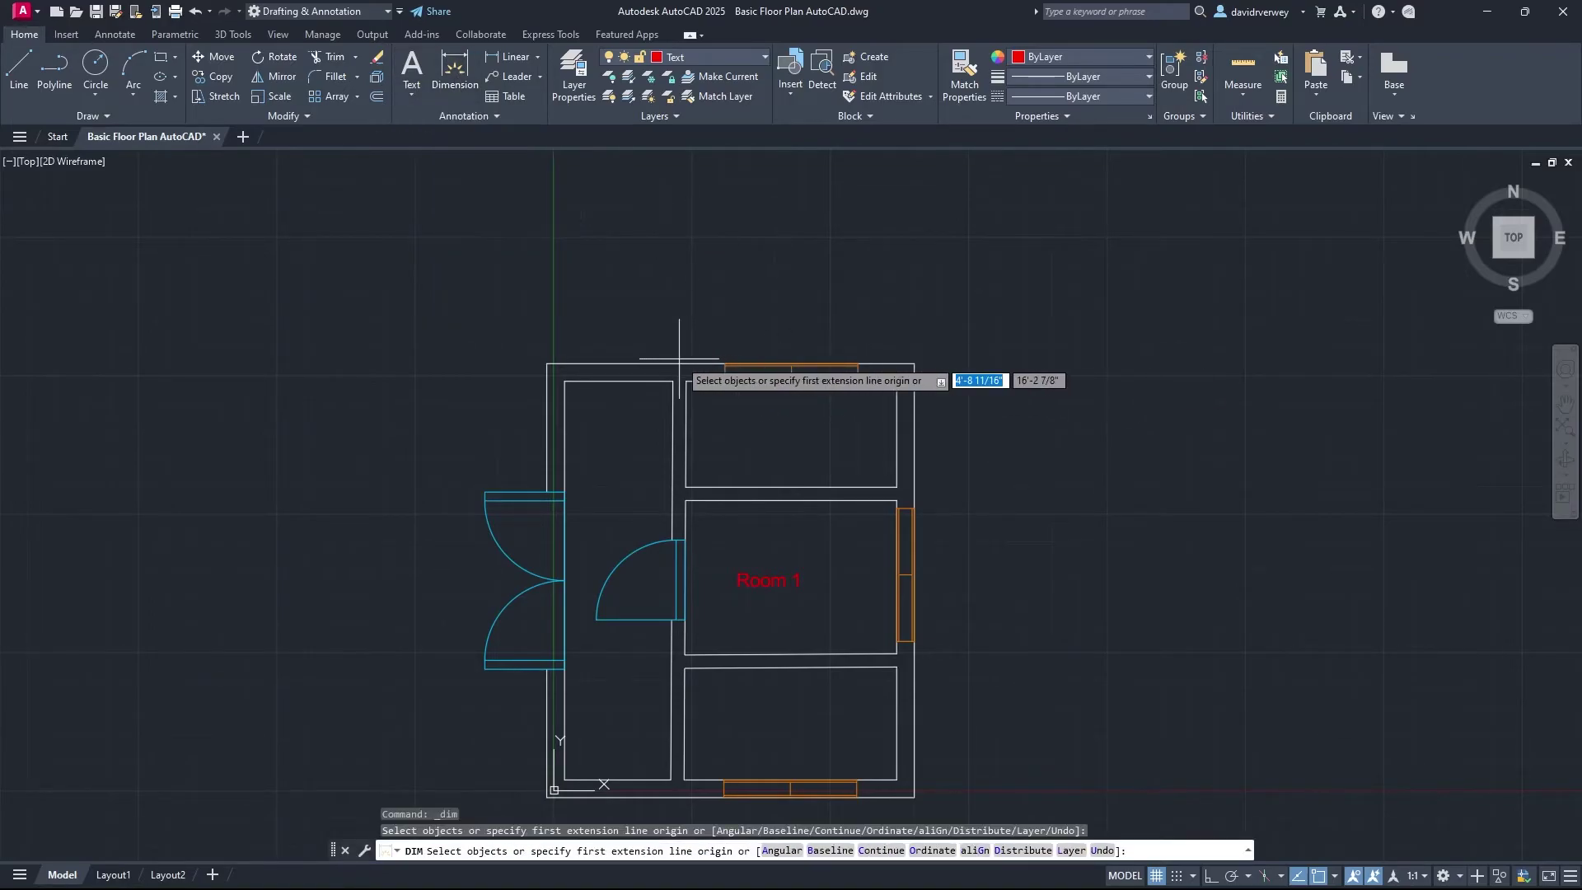
left_click(671, 362)
left_click(671, 336)
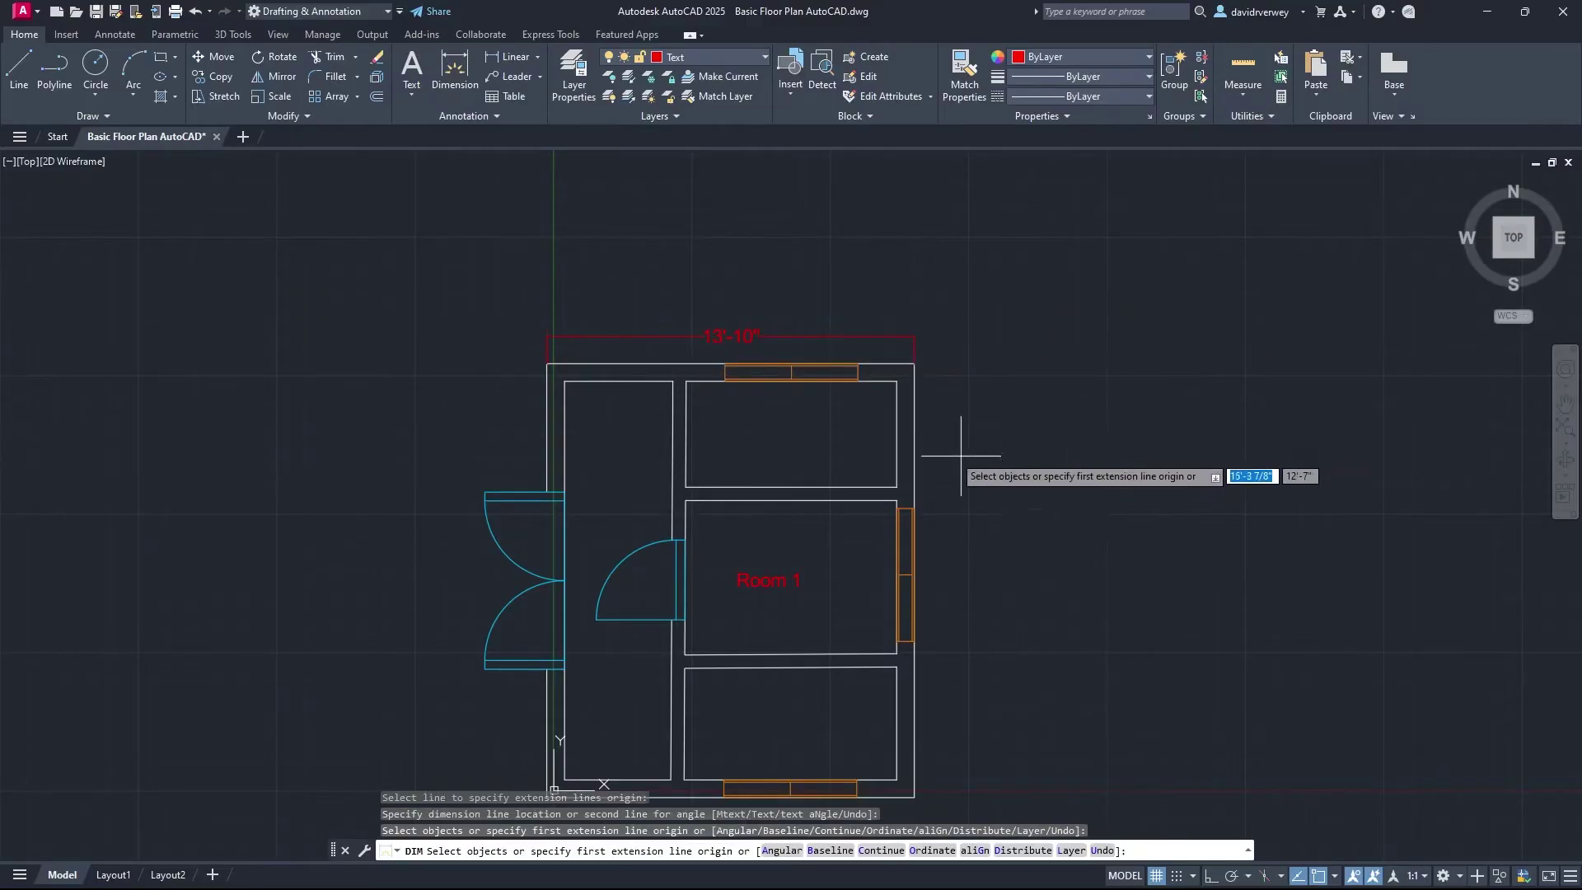
left_click(915, 434)
left_click(945, 478)
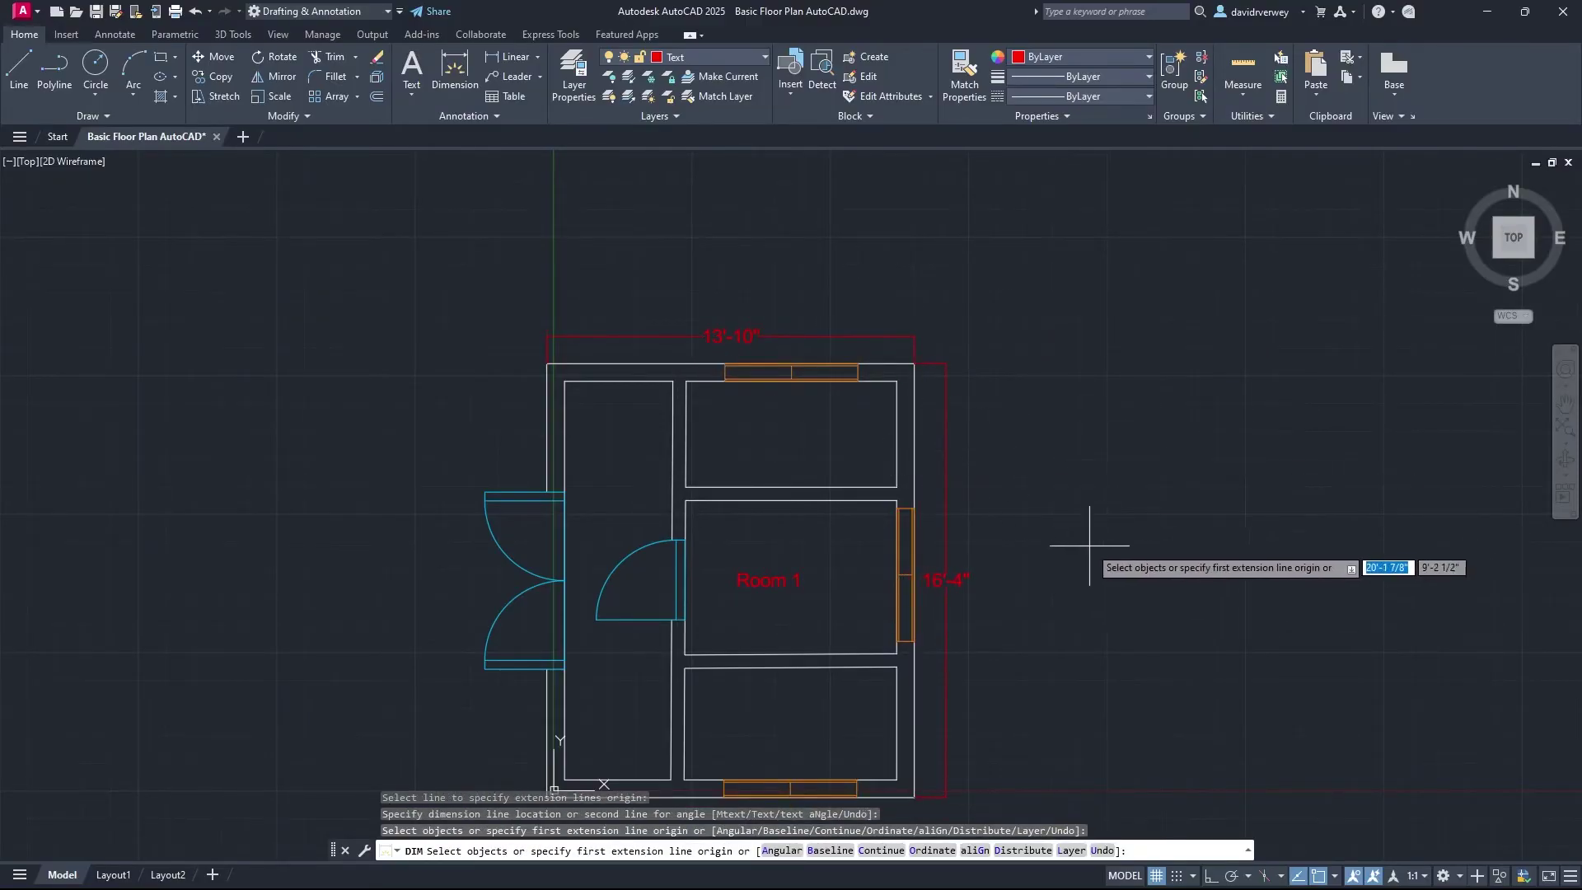
Step: Dimension the width of Room 1 along its south wall, placing the dimension line just inside the room
middle_click_drag(1060, 554, 1095, 389)
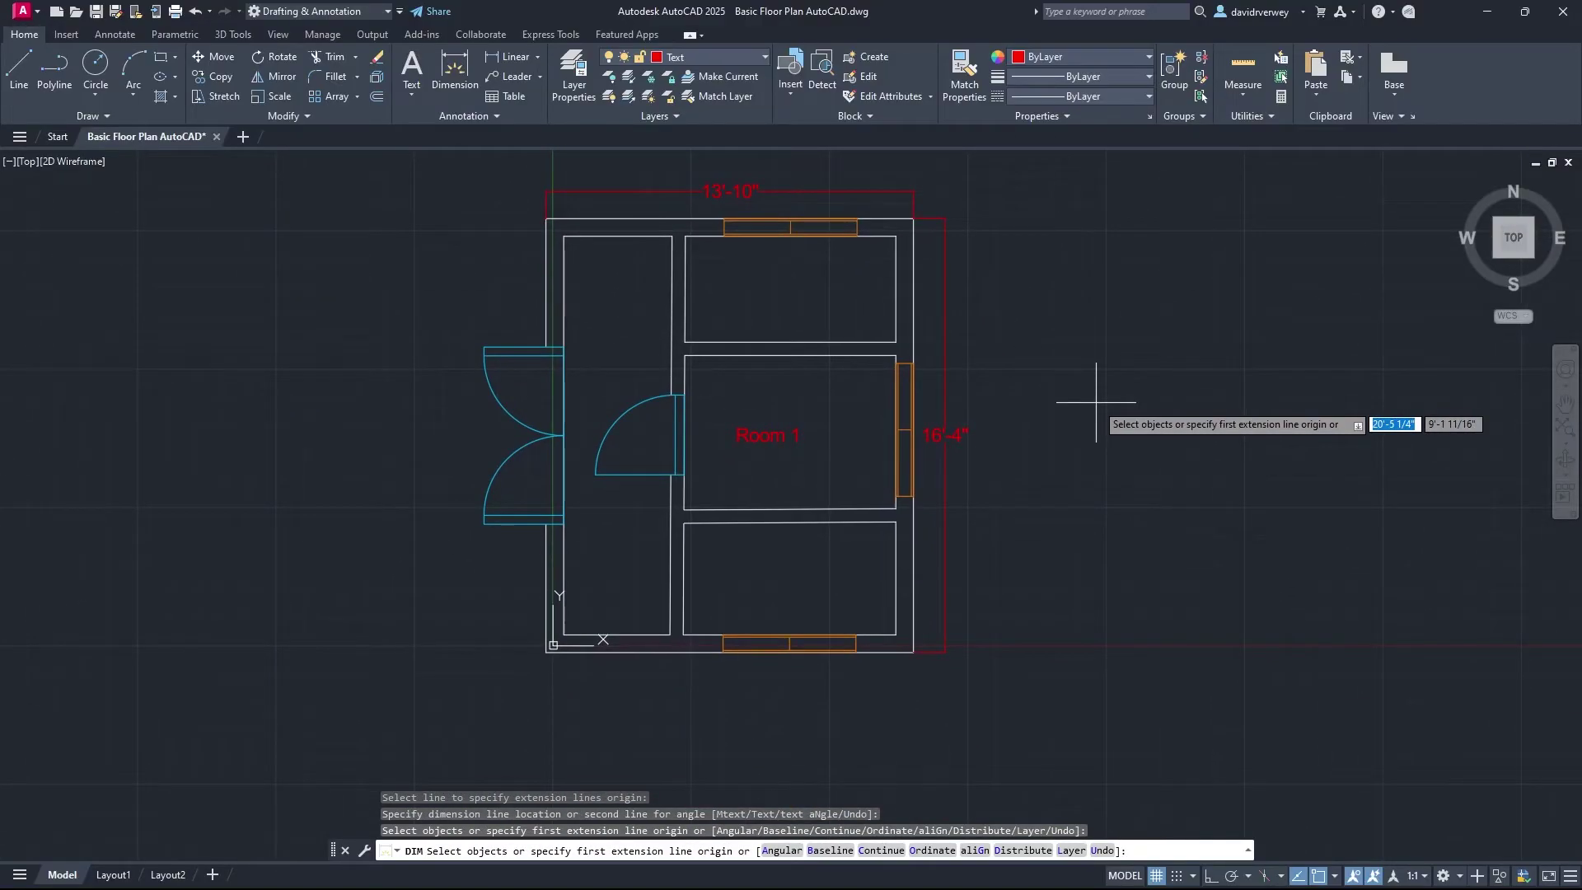
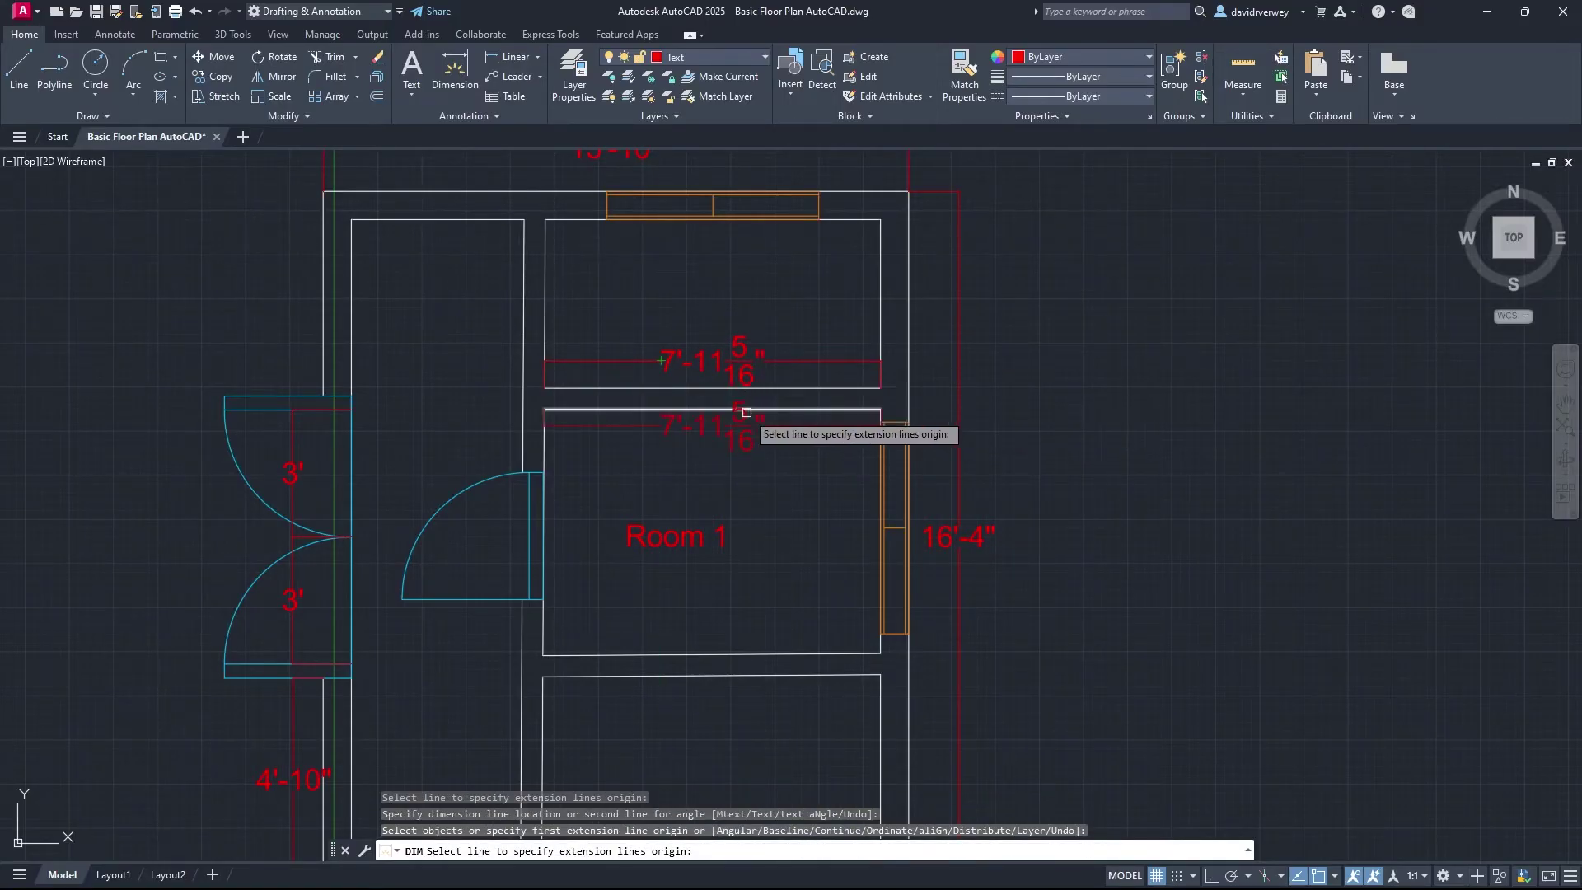
middle_click_drag(819, 555, 787, 329)
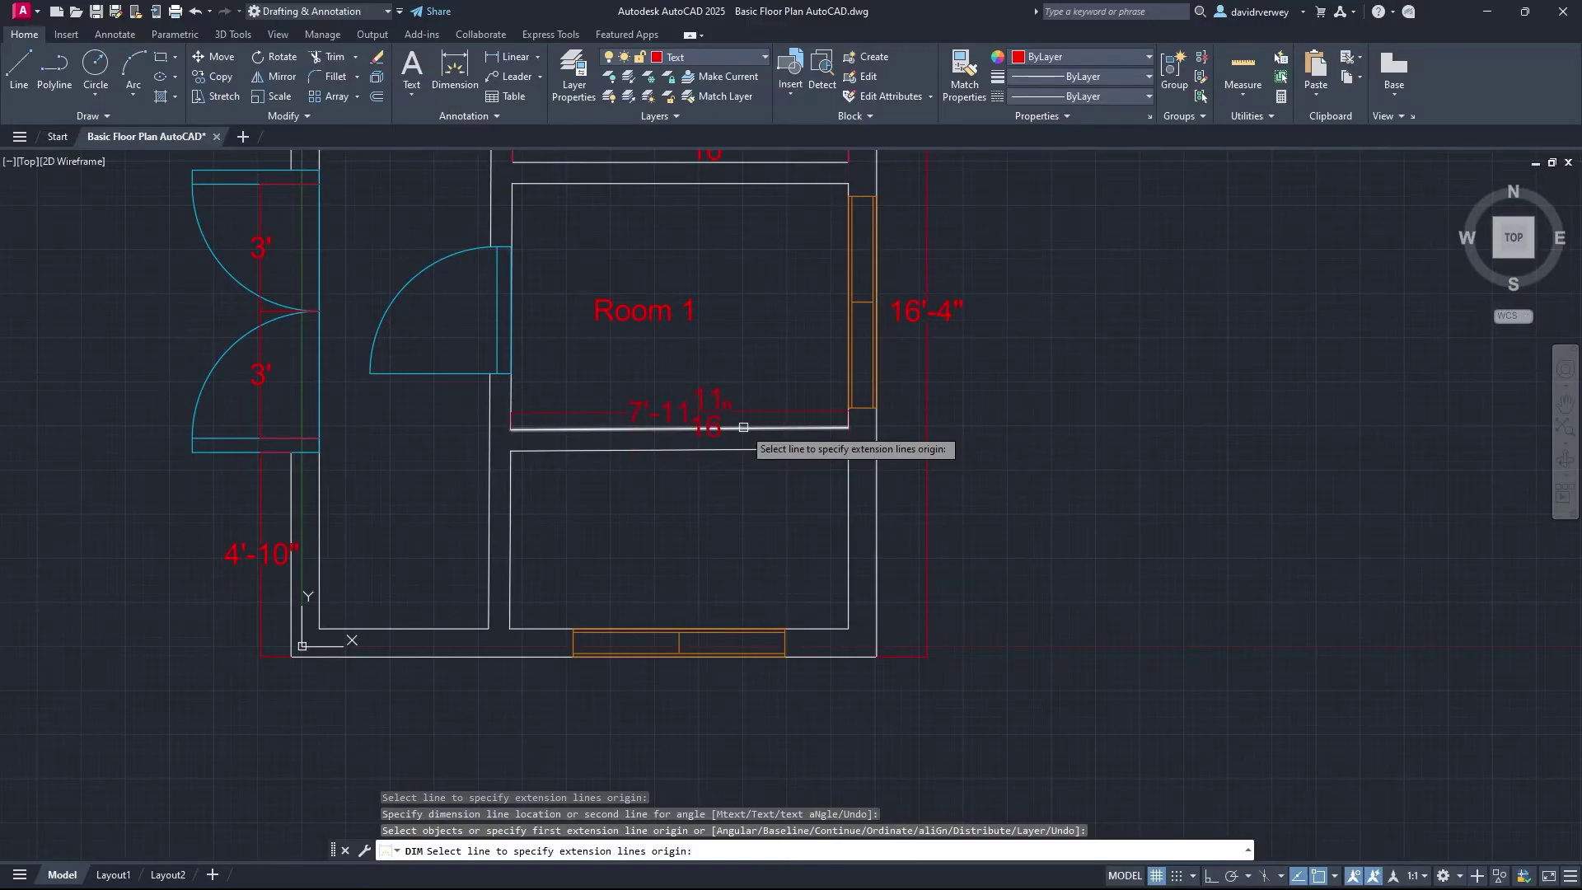
left_click(512, 428)
left_click(848, 428)
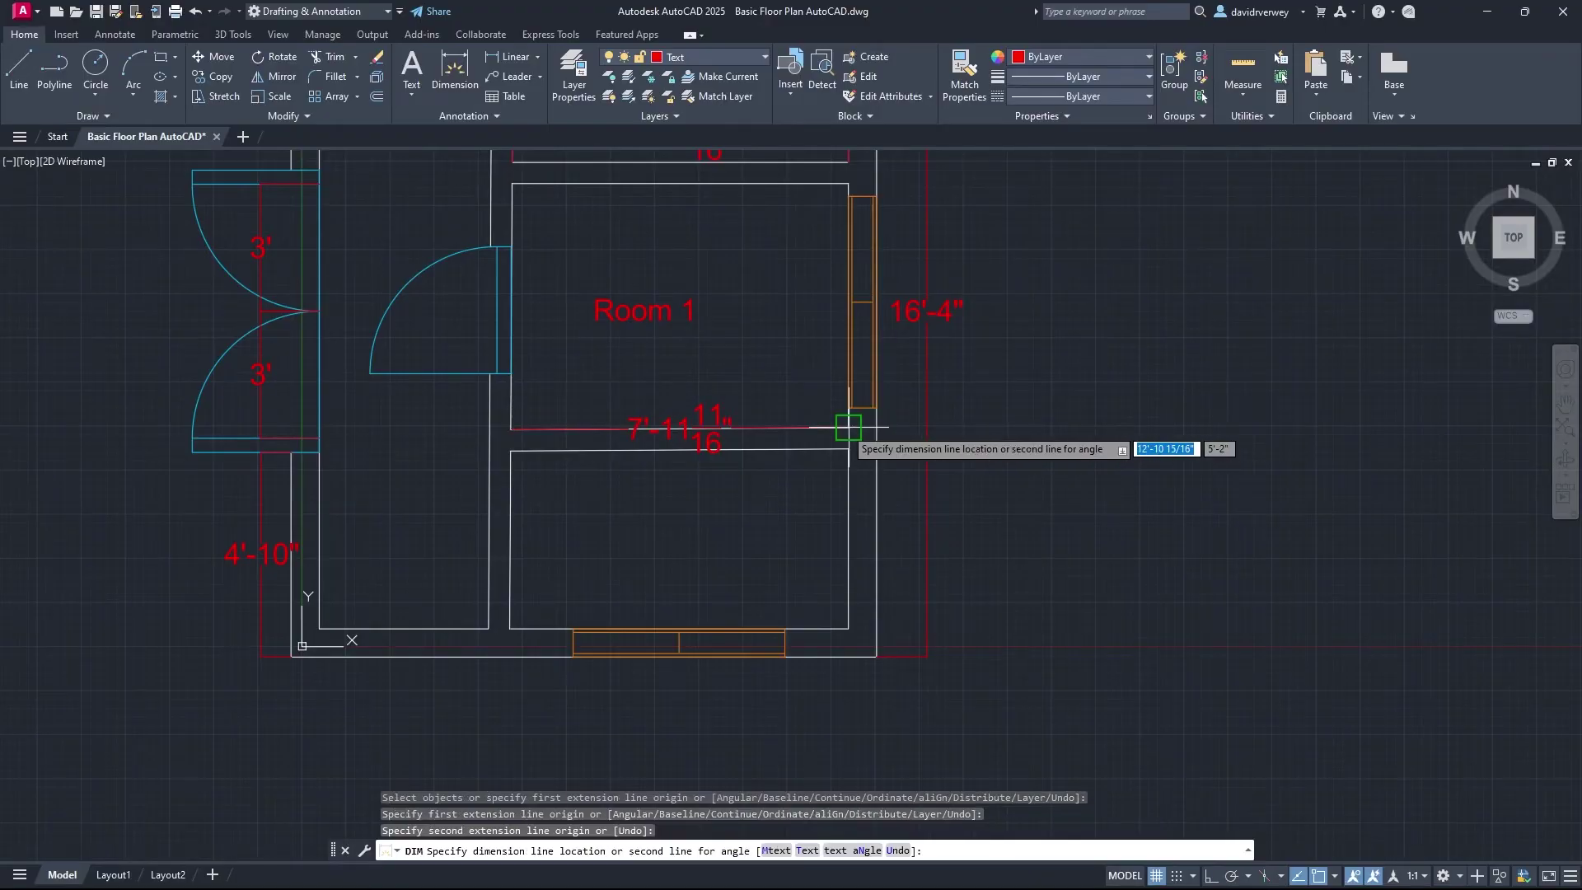
left_click(817, 401)
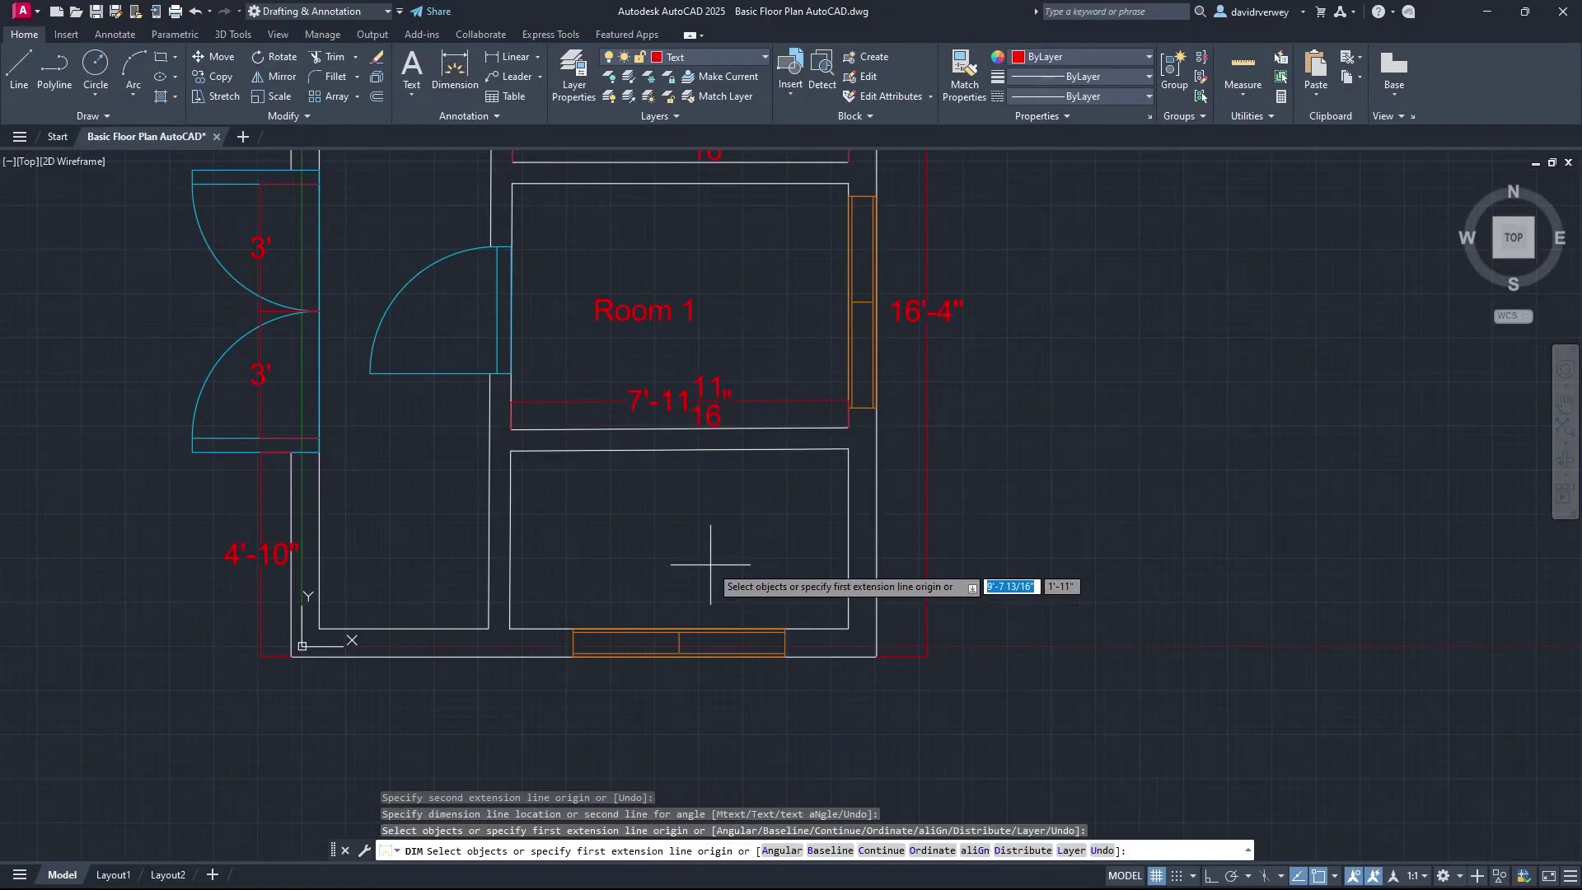
Step: End dimensioning and delete the width dimension along Room 1's south wall
scroll(710, 566, "down", 3)
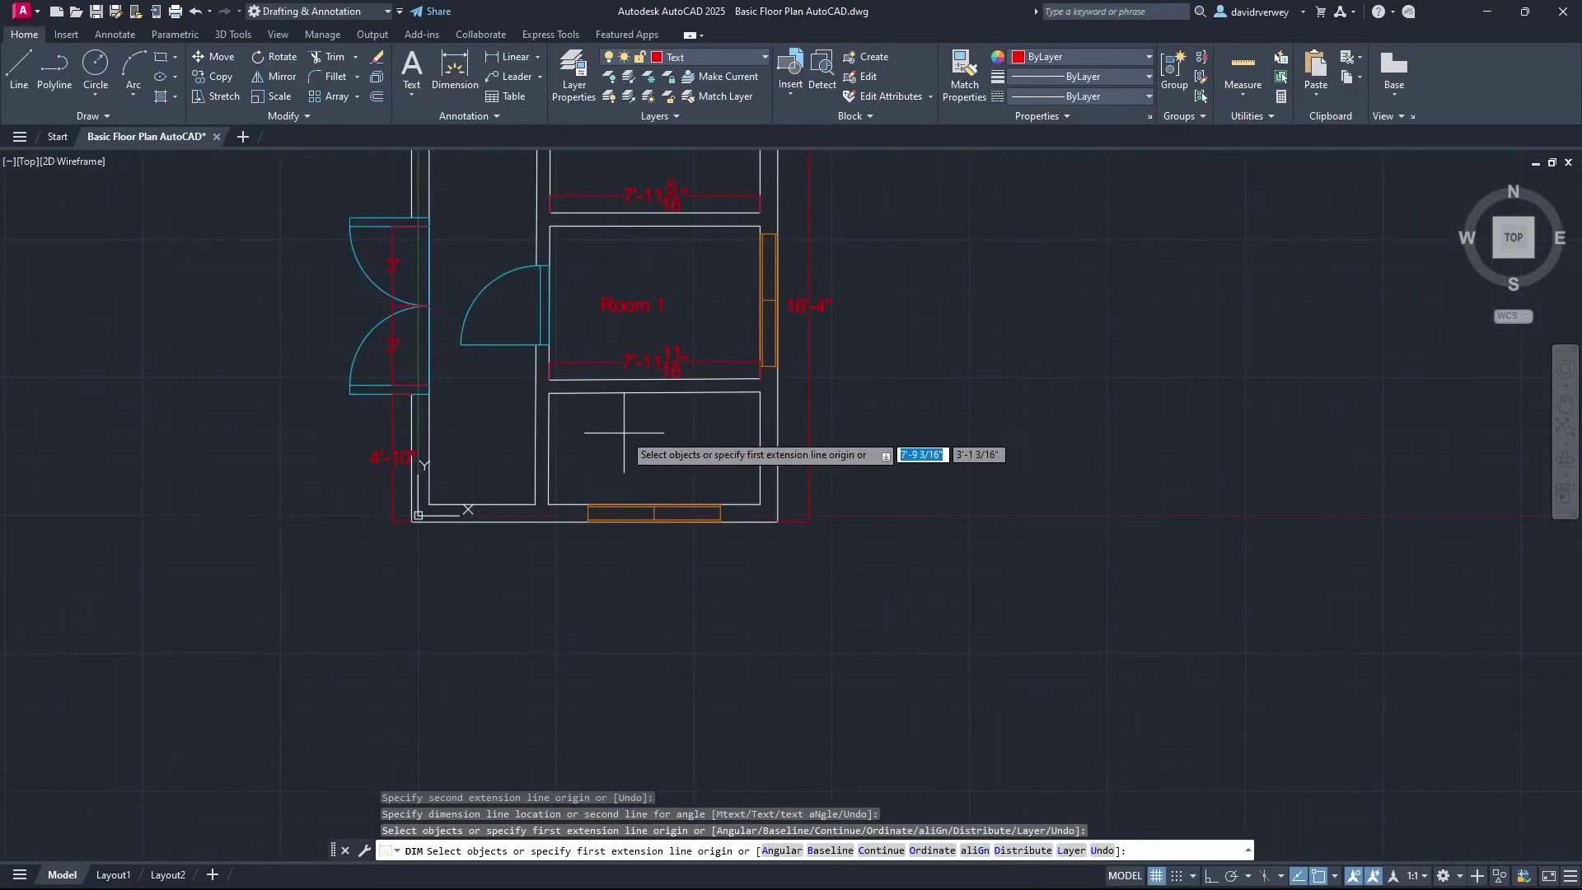
key("Return")
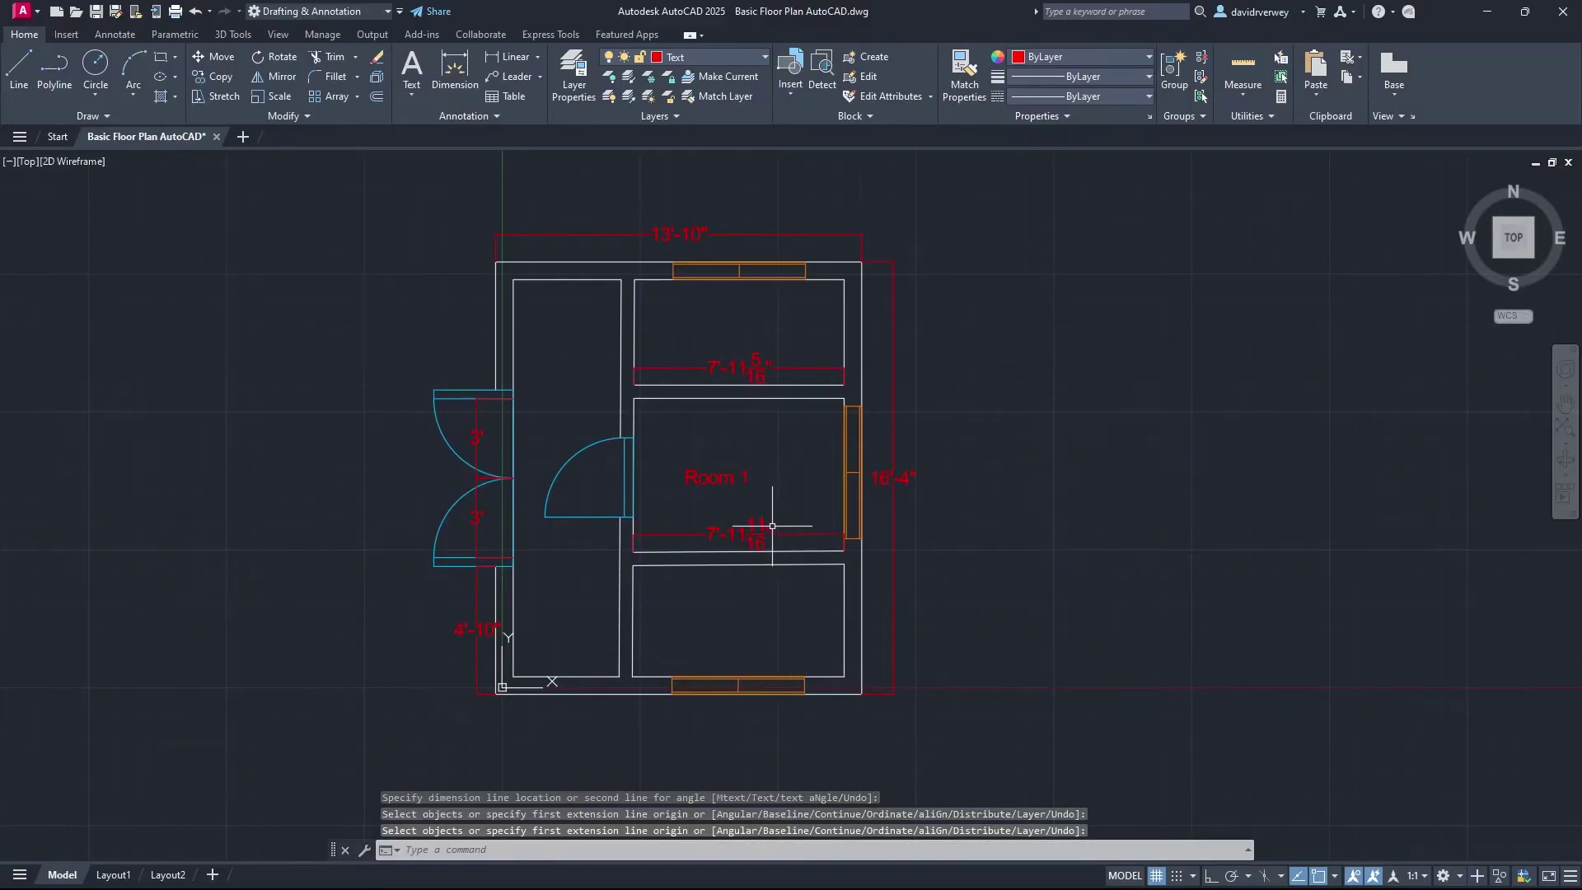
left_click(763, 536)
key("Delete")
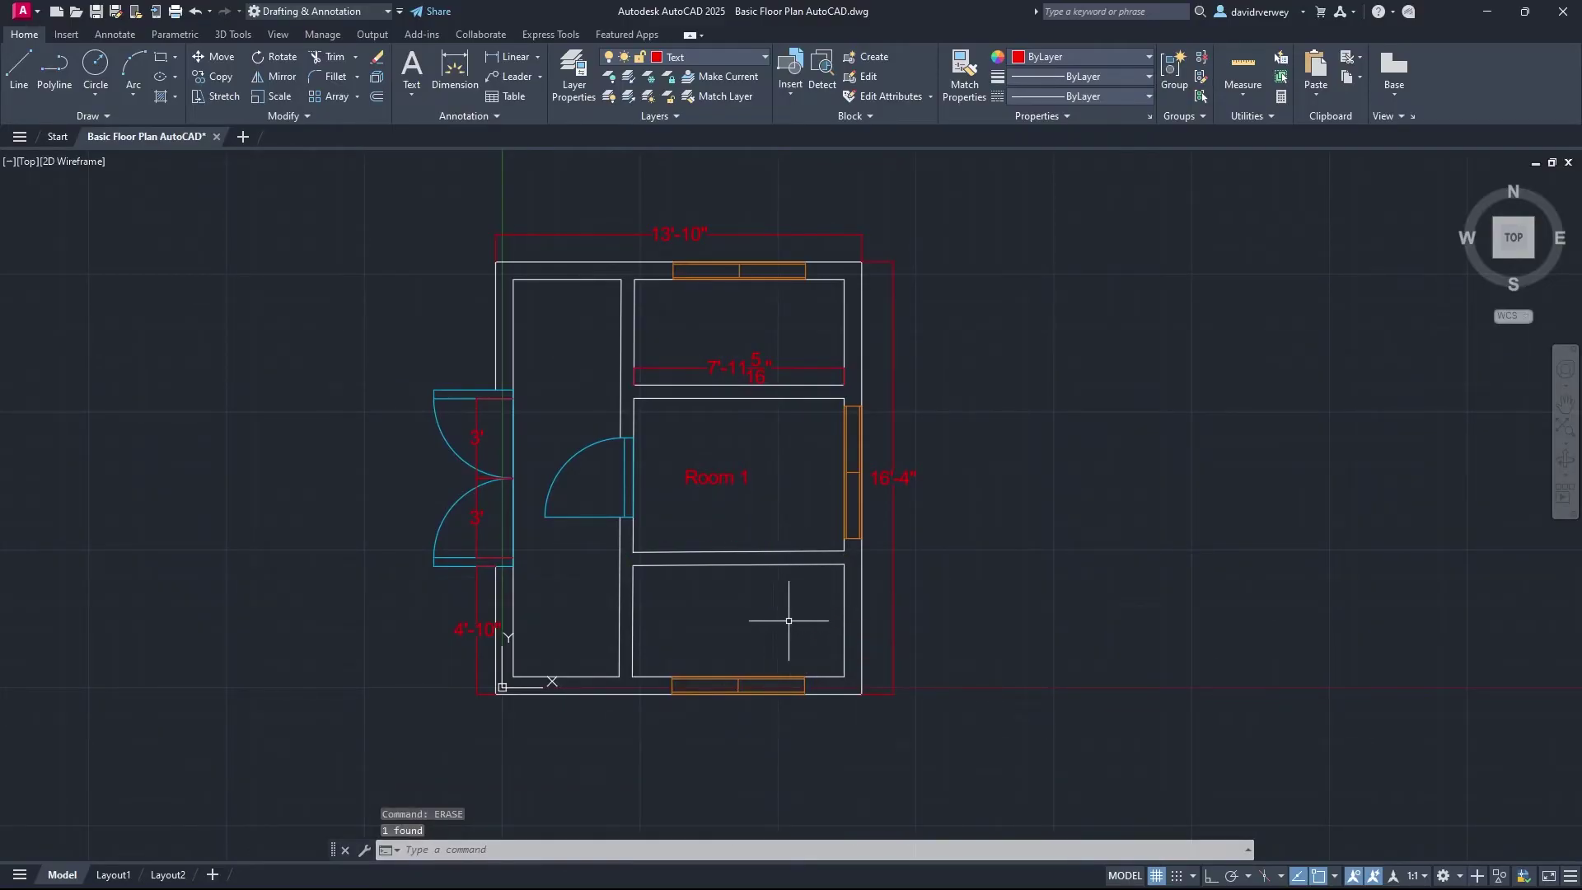
Step: Dimension the width of the south window, placing the dimension line inside the room just above it
left_click(452, 73)
scroll(717, 676, "up", 4)
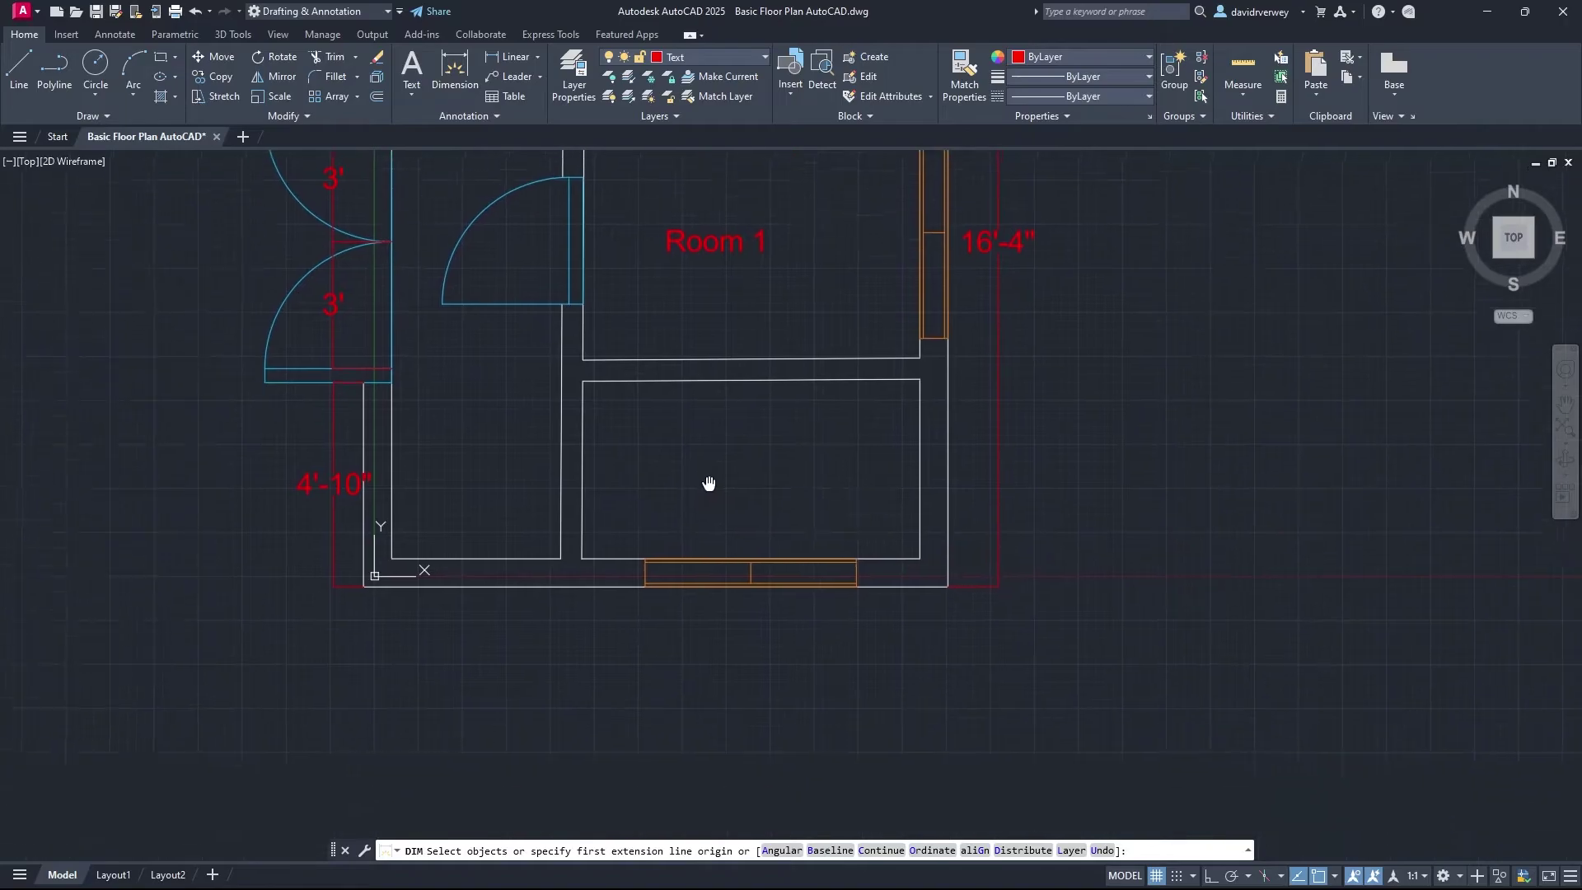
left_click(607, 563)
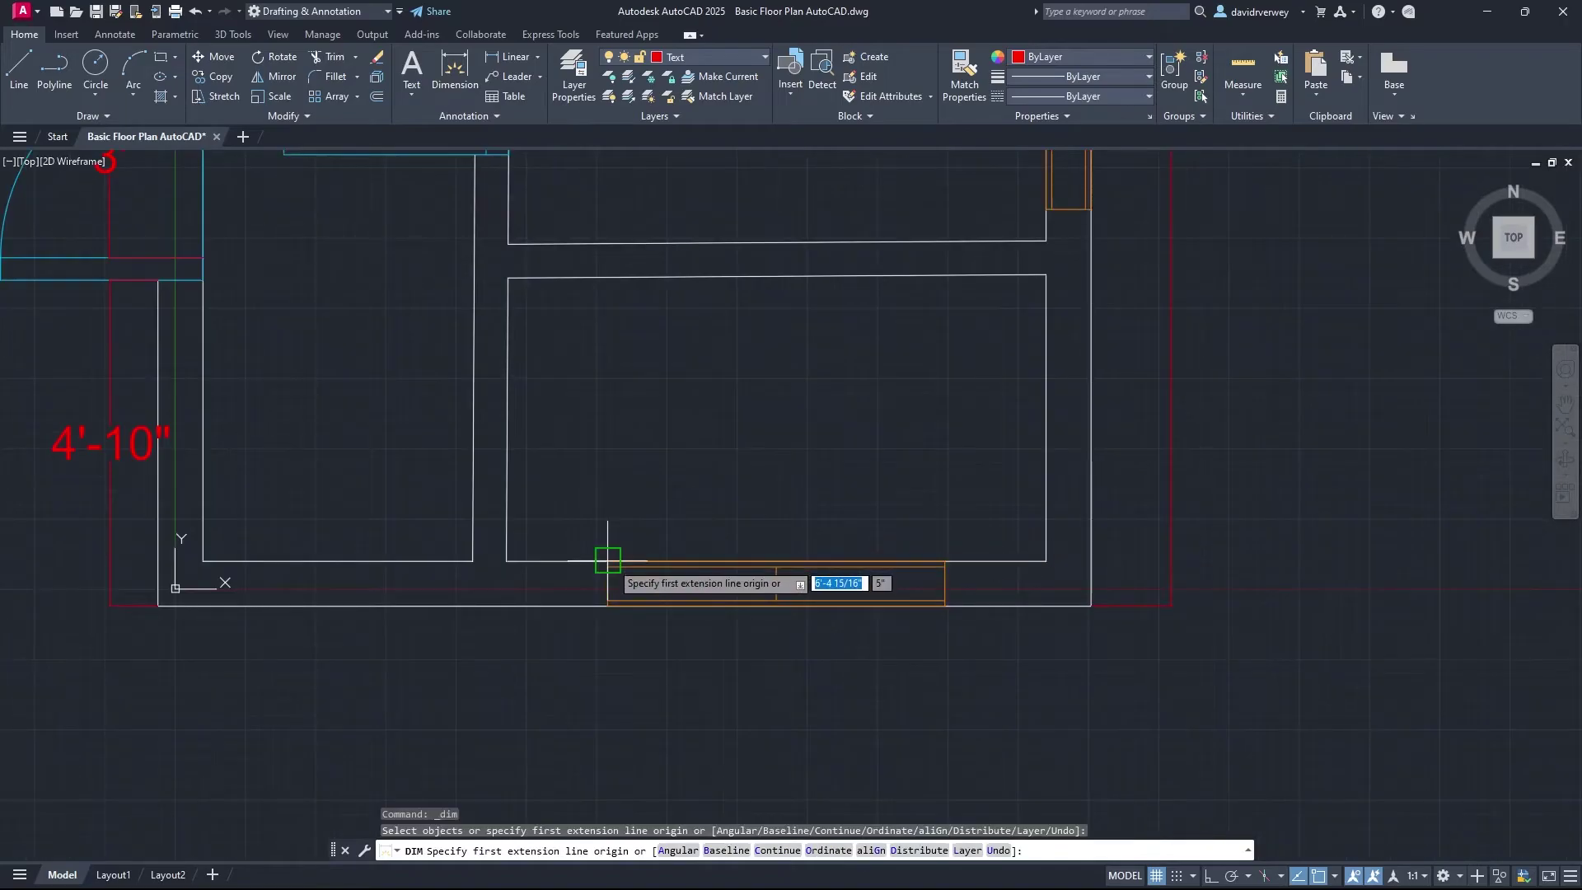
left_click(944, 562)
left_click(918, 525)
middle_click_drag(948, 321, 693, 642)
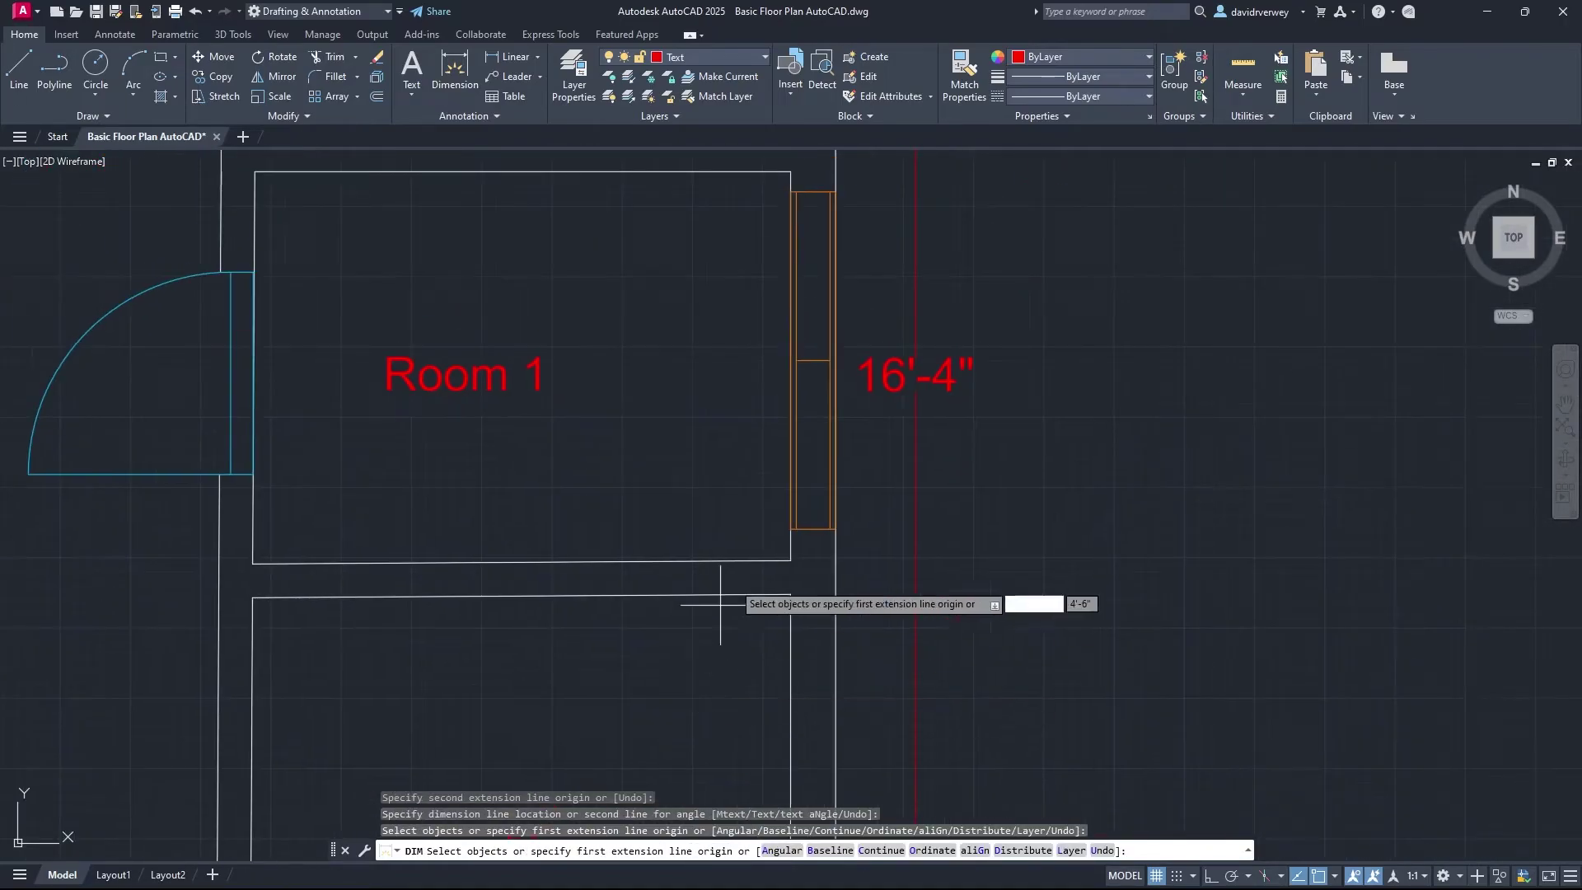
left_click(797, 528)
key("Escape")
scroll(806, 354, "down", 3)
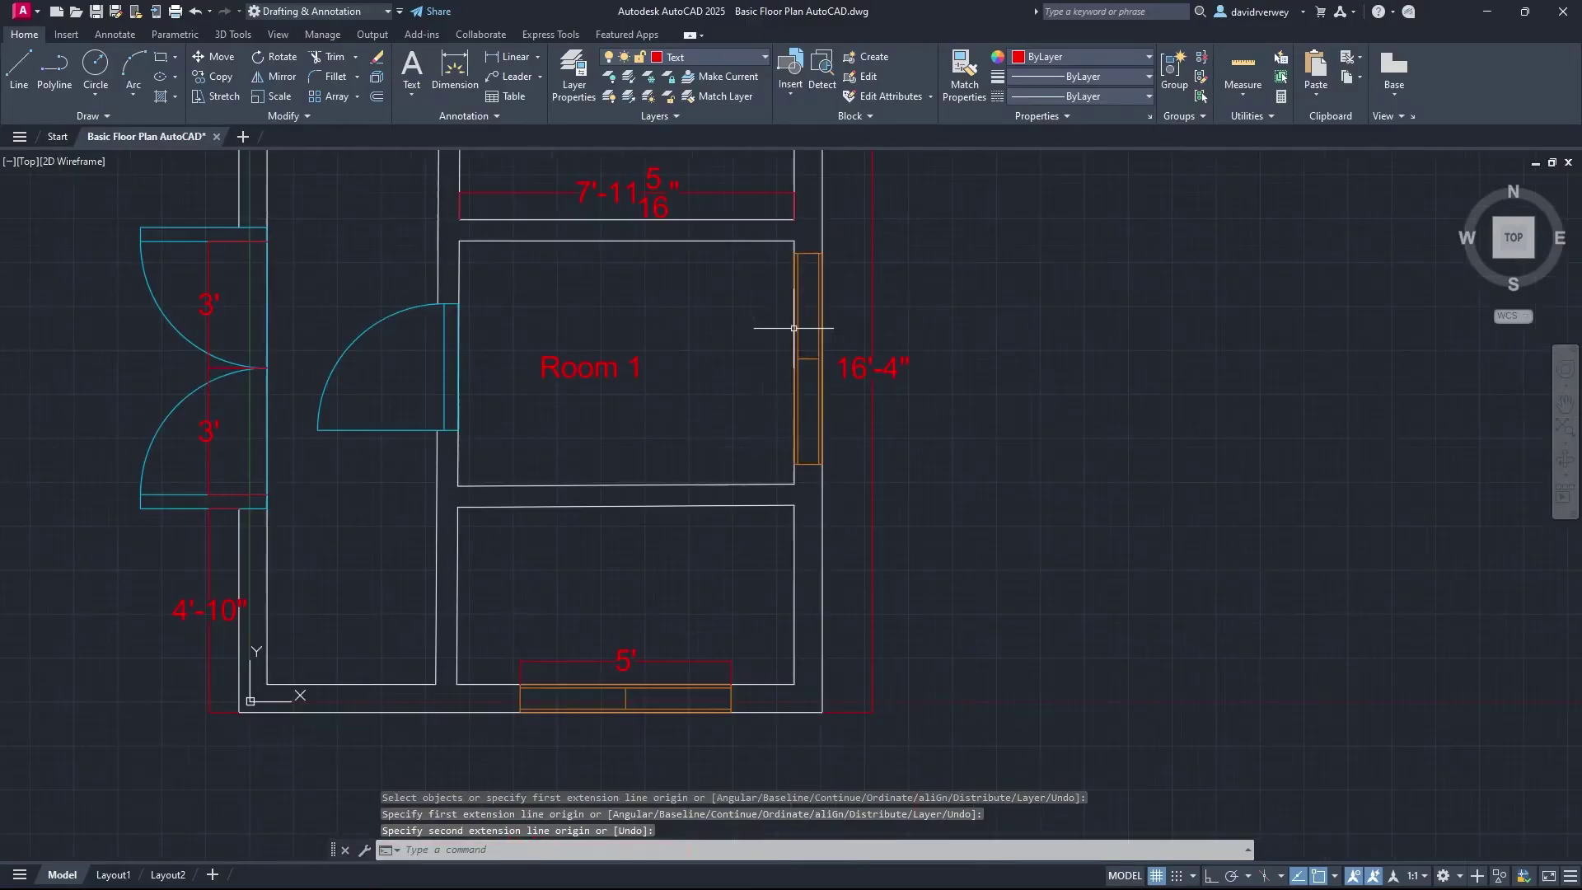
Step: Dimension the thickness of the south outer wall between the inner and outer southeast corners
middle_click_drag(804, 442, 801, 432)
left_click(455, 70)
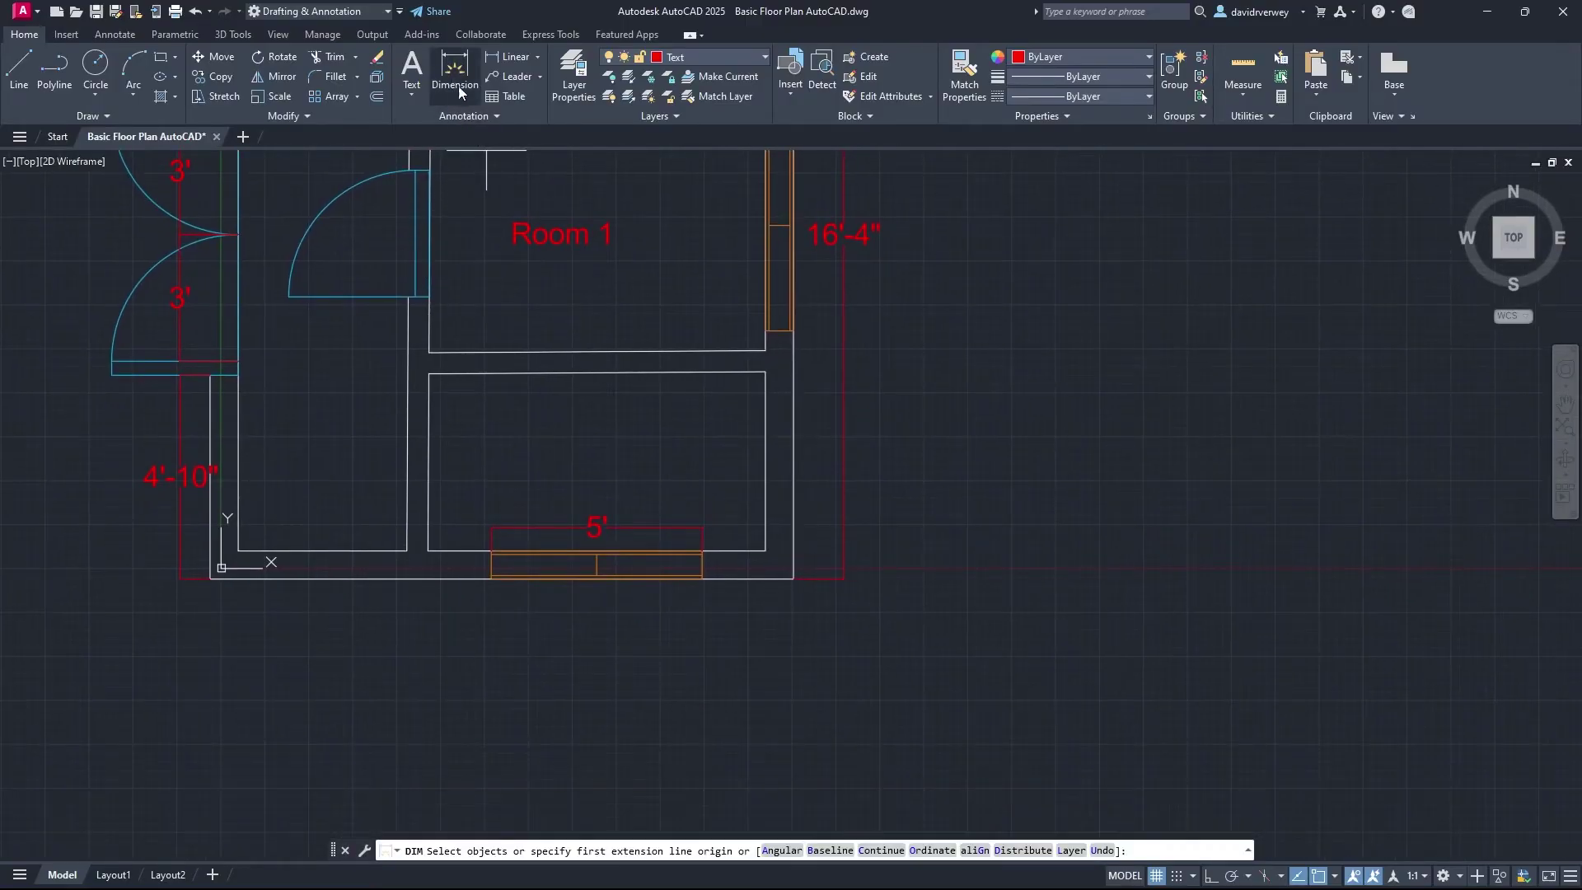
scroll(775, 561, "up", 2)
scroll(775, 561, "up", 2)
left_click(759, 546)
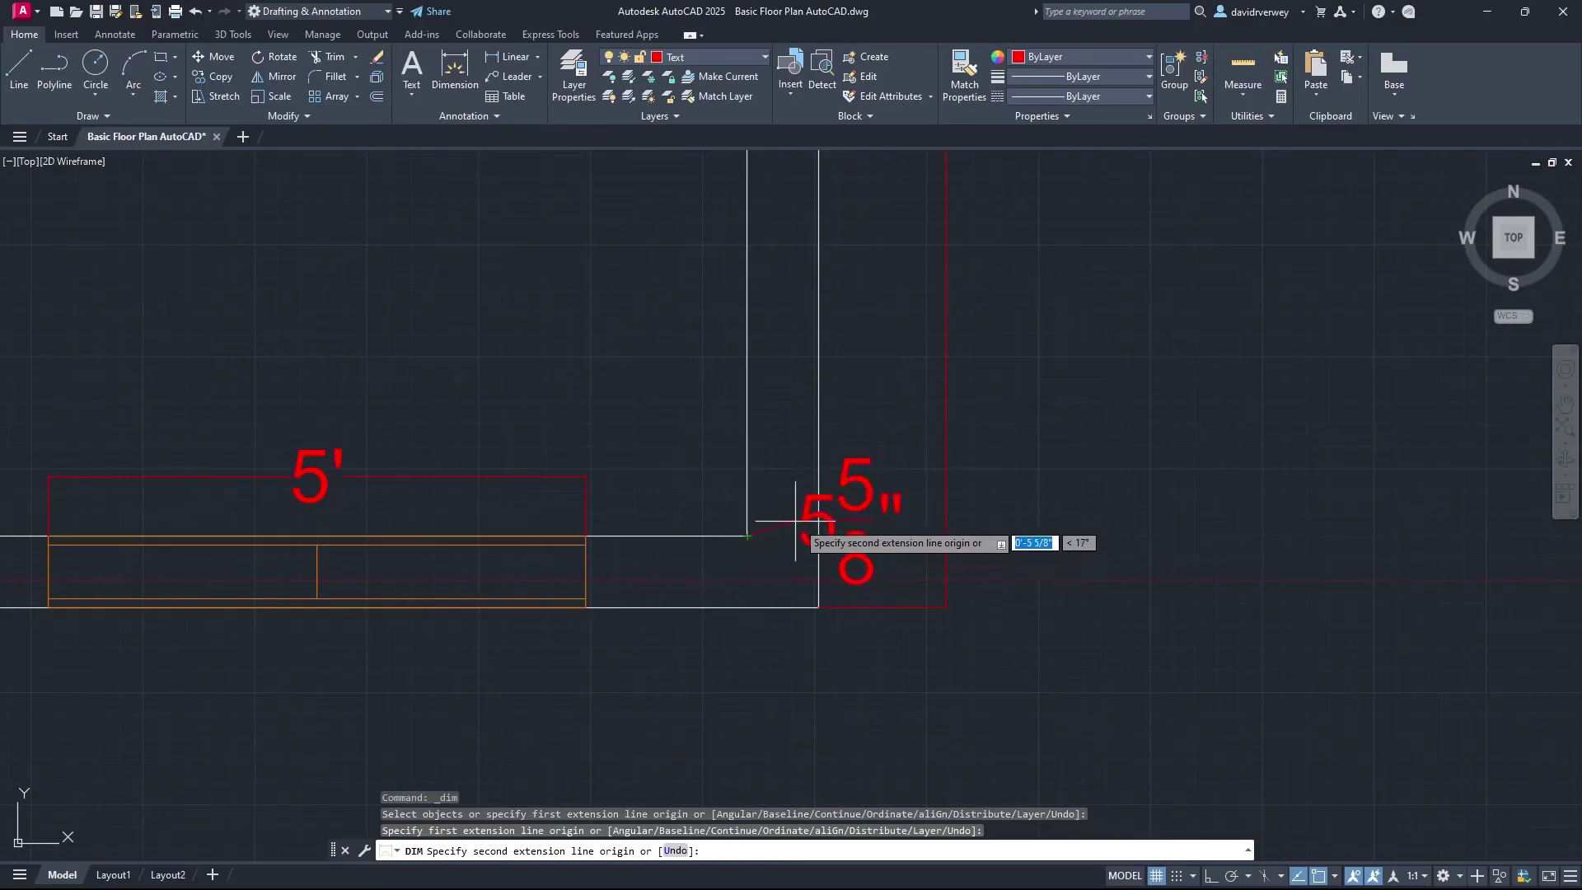
left_click(819, 608)
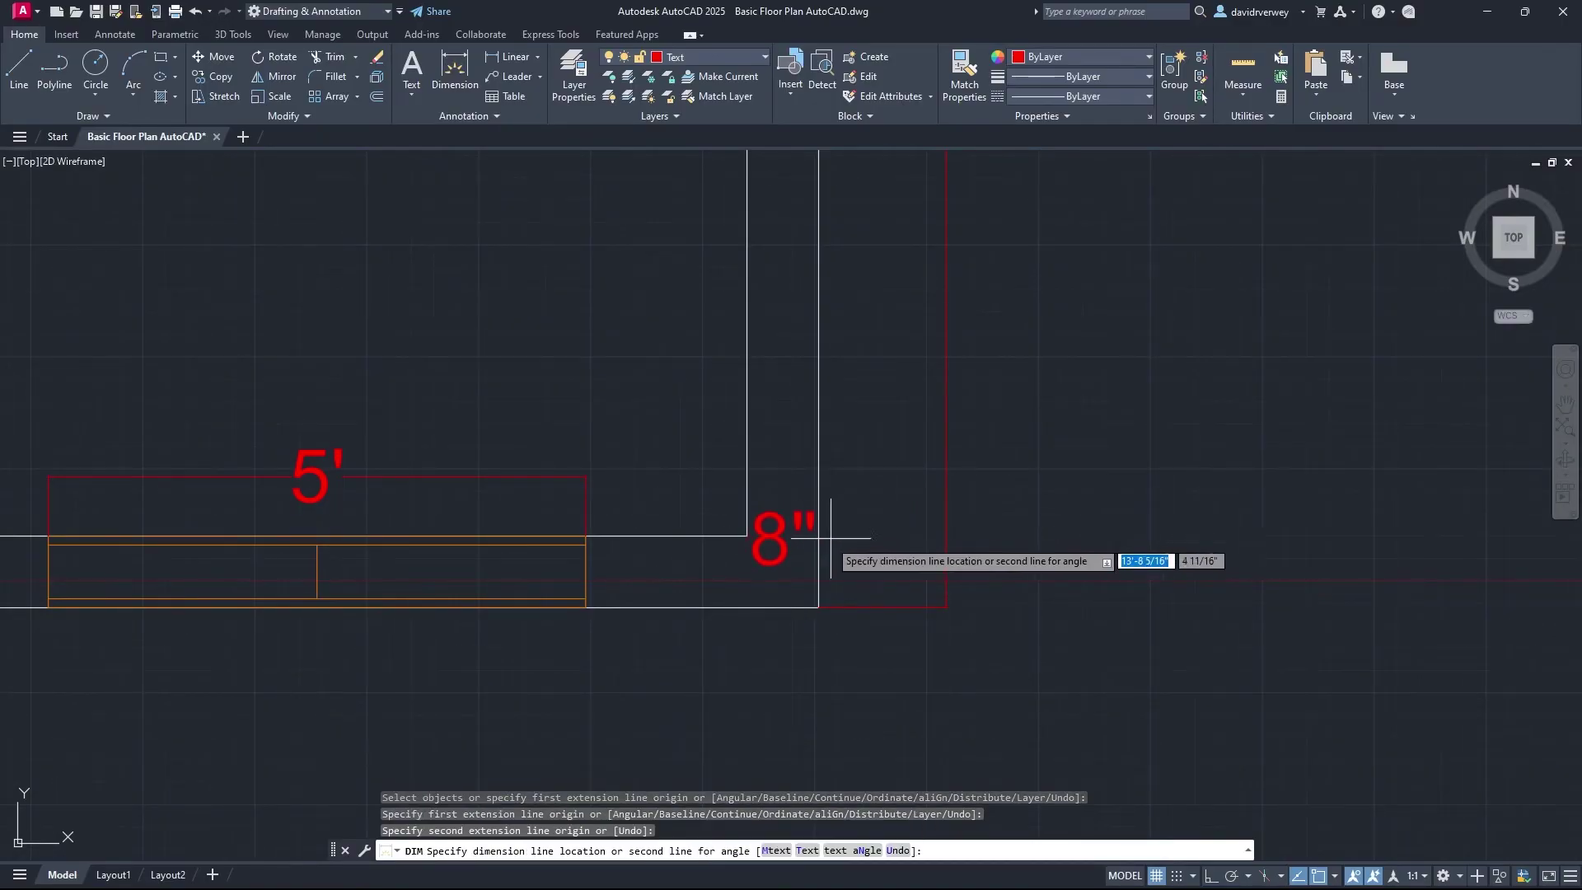
left_click(708, 577)
Step: Dimension the thickness of the partition below Room 1 at its west end
scroll(707, 445, "down", 2)
middle_click_drag(583, 363, 691, 585)
left_click(564, 546)
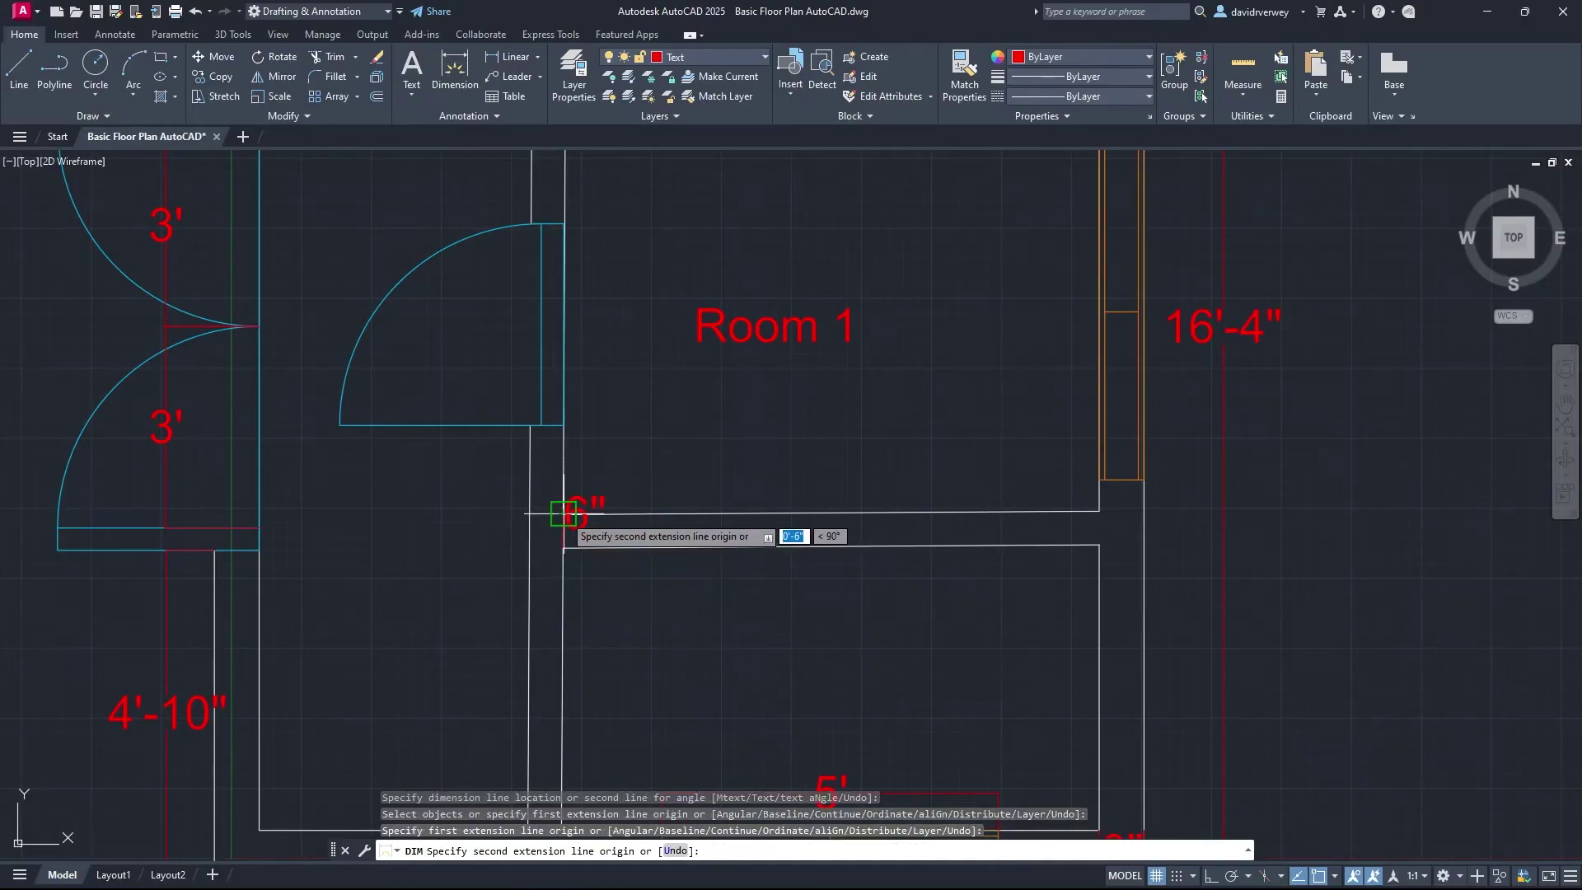
left_click(565, 512)
left_click(576, 530)
scroll(583, 537, "down", 2)
scroll(752, 523, "up", 3)
middle_click_drag(753, 522, 796, 618)
scroll(796, 618, "down", 2)
mouse_move(911, 522)
middle_mouse_down()
mouse_move(1007, 583)
mouse_move(1018, 467)
middle_mouse_up()
scroll(1000, 601, "up", 3)
middle_click_drag(1074, 523, 961, 566)
middle_click_drag(1024, 506, 750, 541)
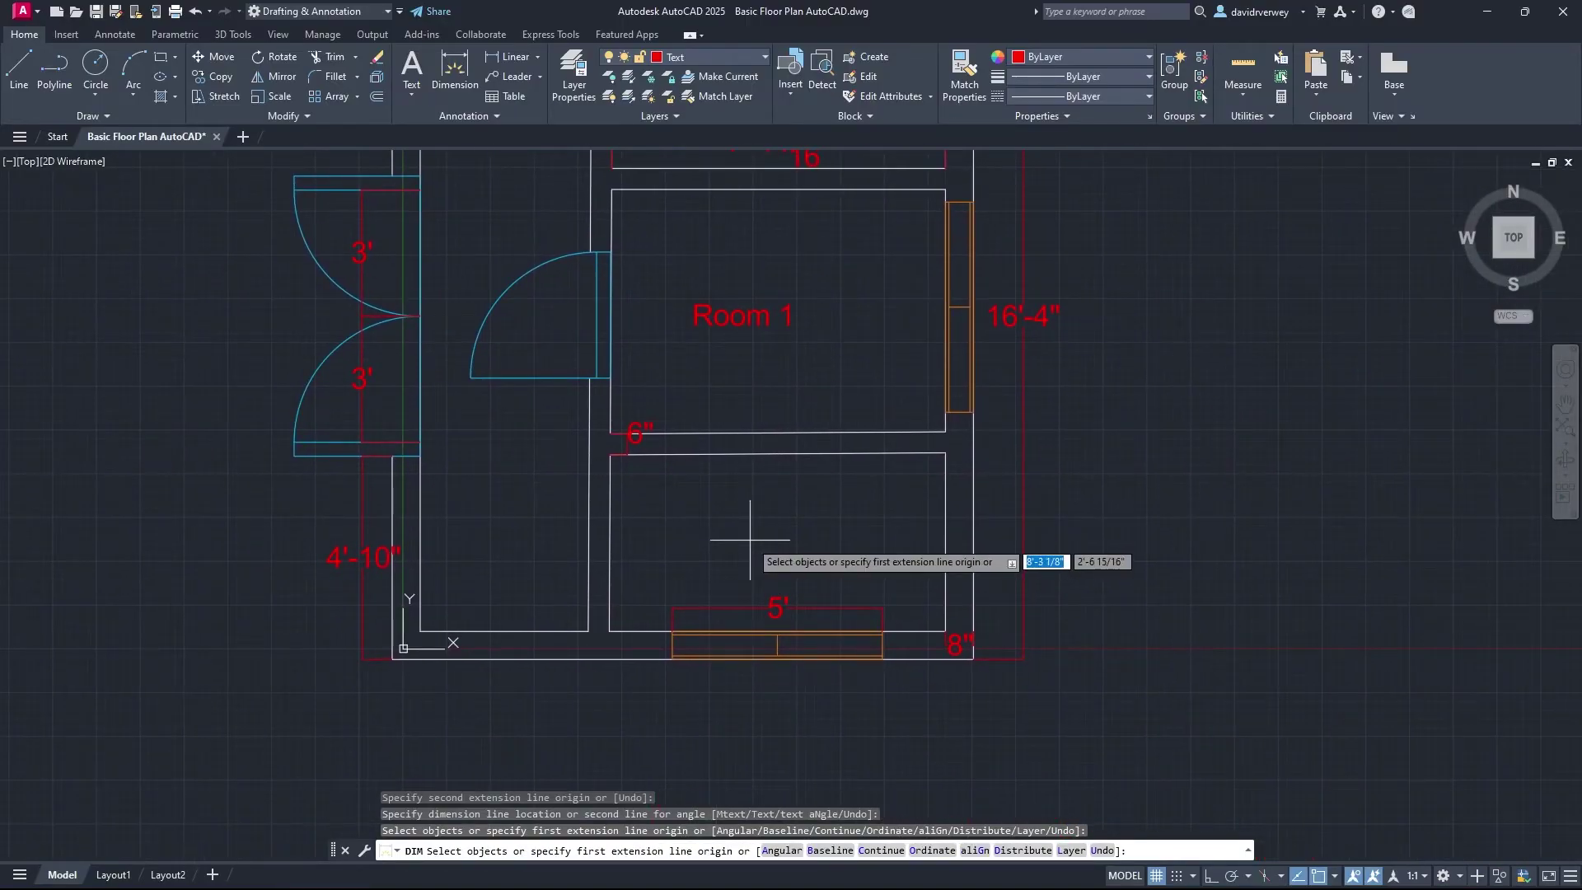
Step: Dimension the hallway-side wall segments north and south of the inner door, placing both dimension lines inside the hallway
middle_click_drag(805, 318, 732, 542)
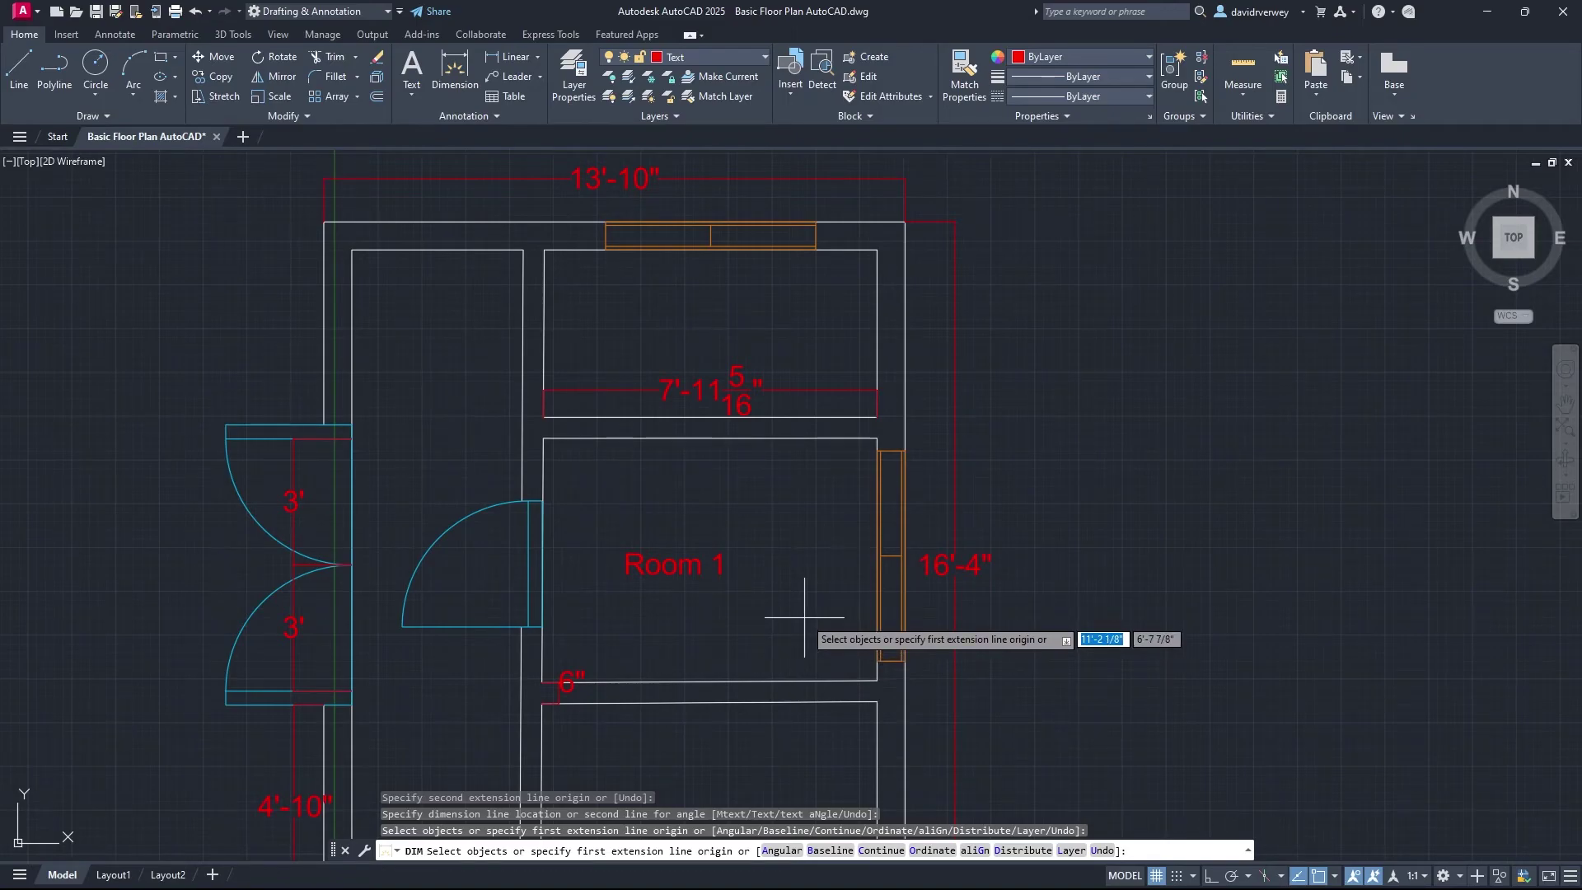
middle_click_drag(804, 616, 1060, 699)
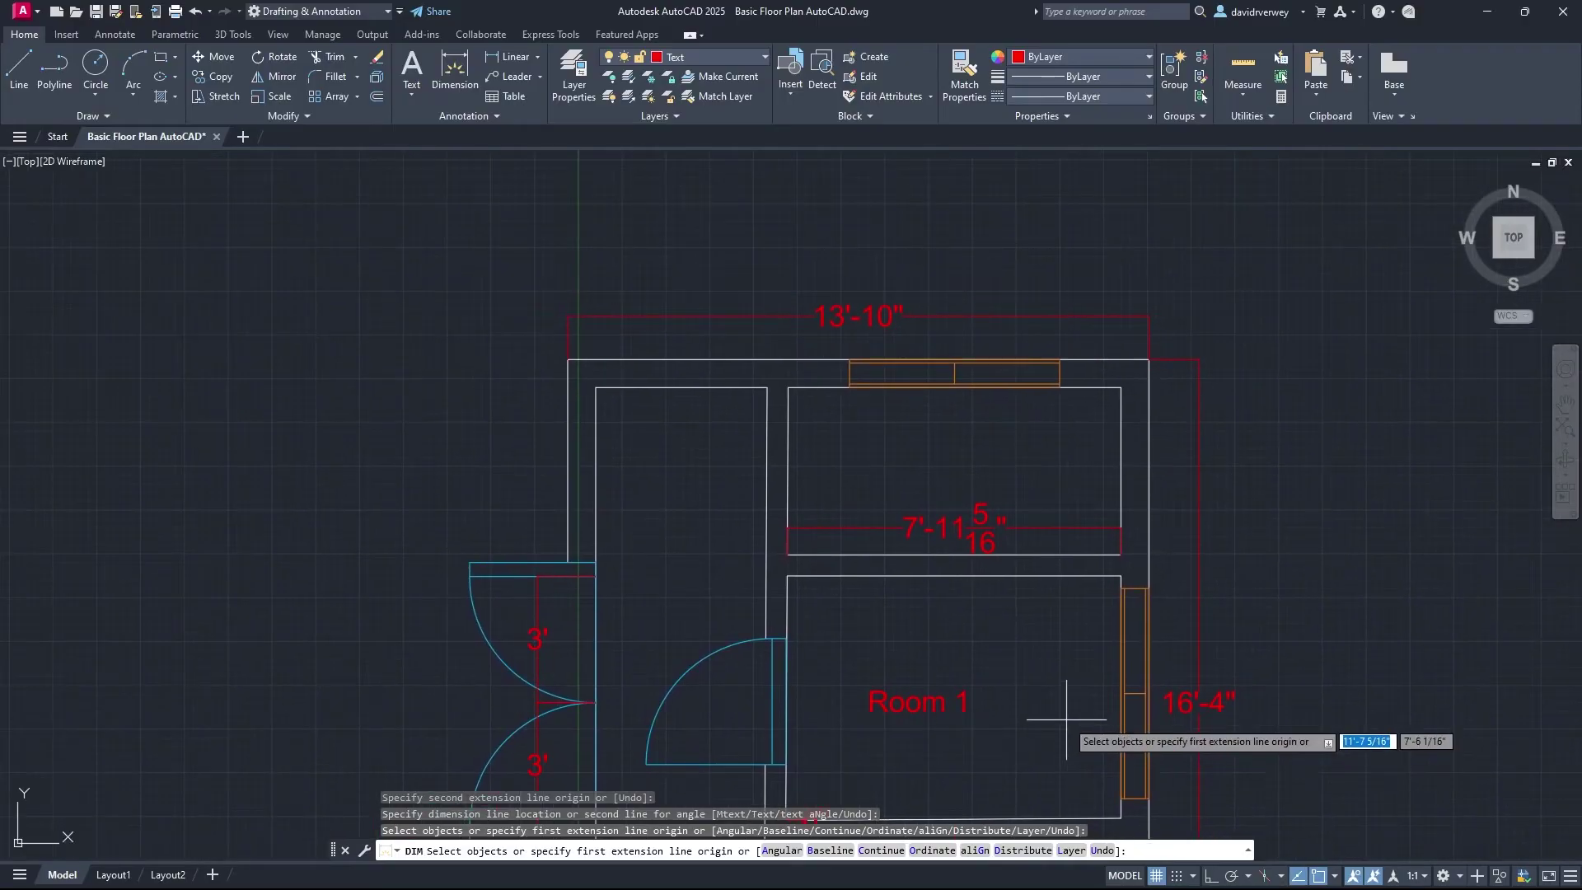
left_click(766, 474)
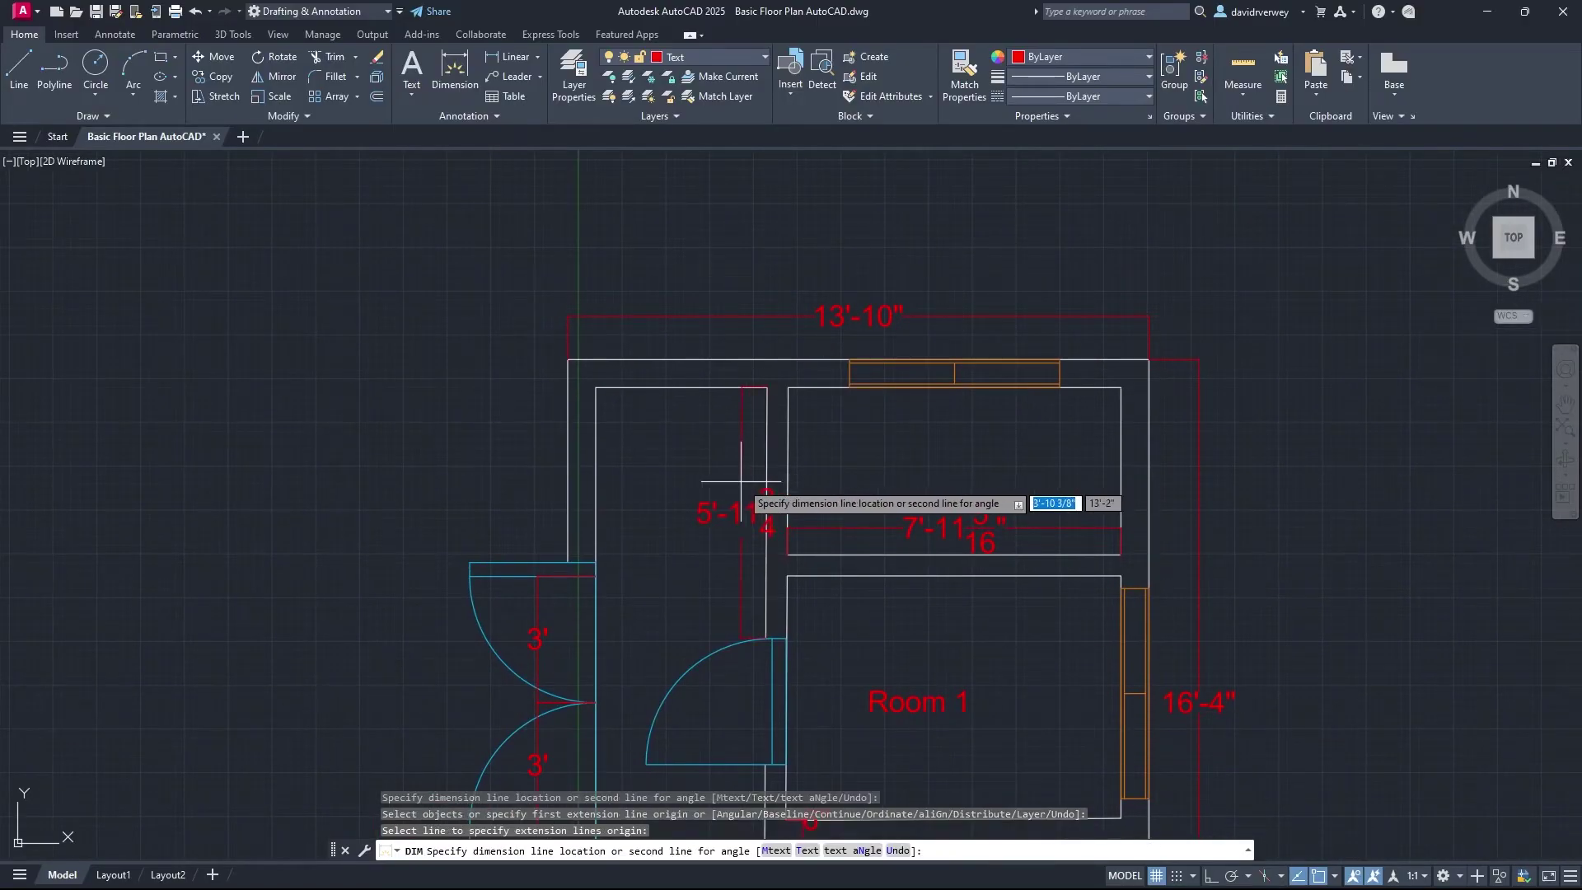
left_click(729, 462)
middle_click_drag(765, 726, 762, 375)
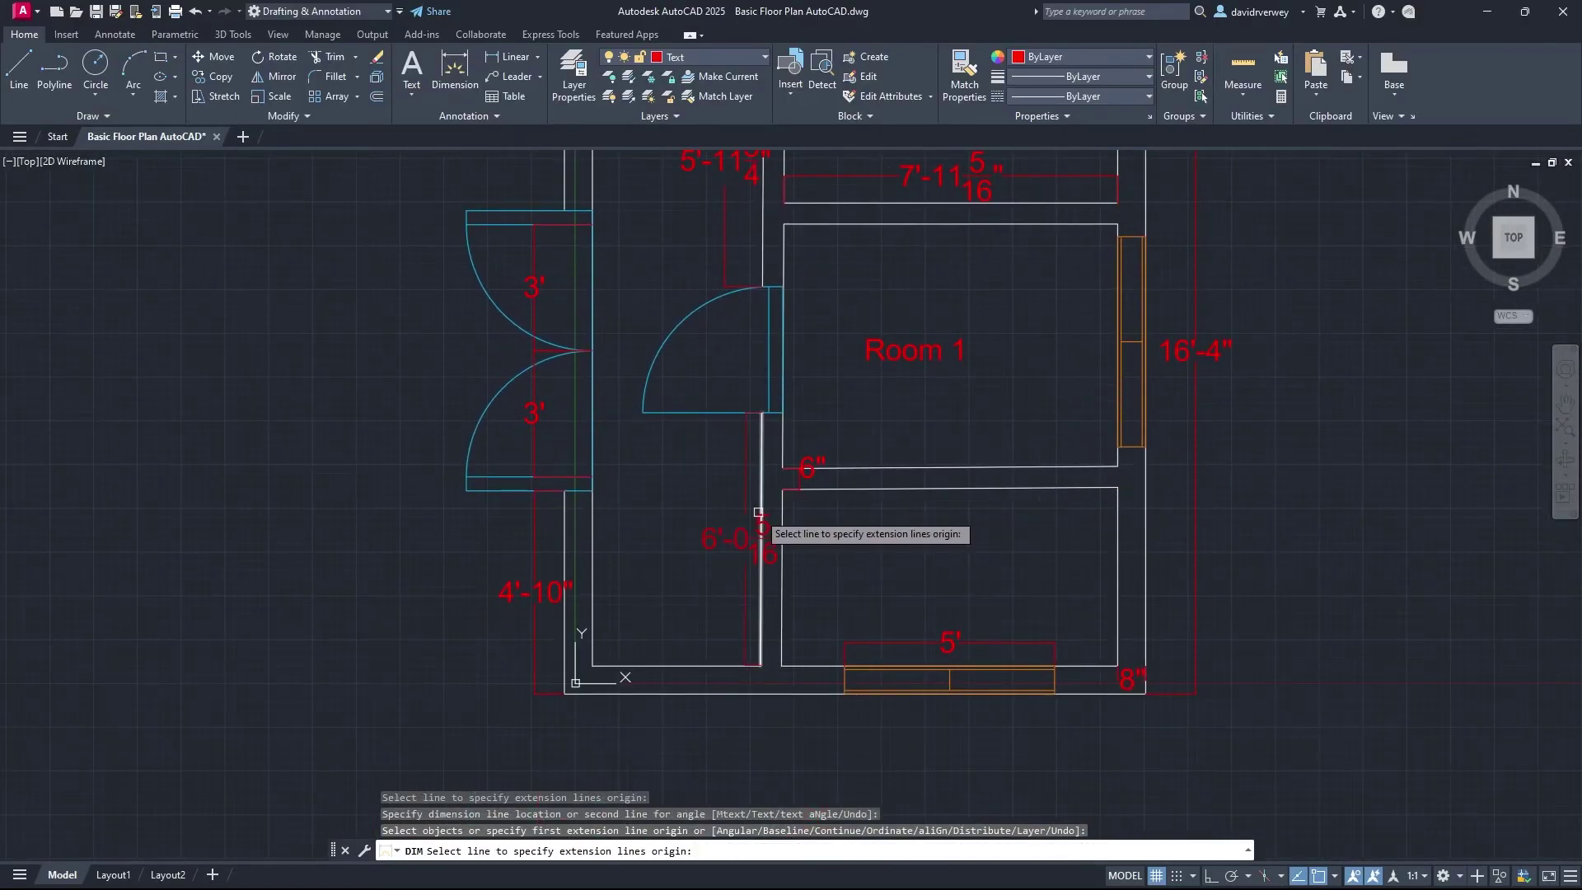
left_click(761, 486)
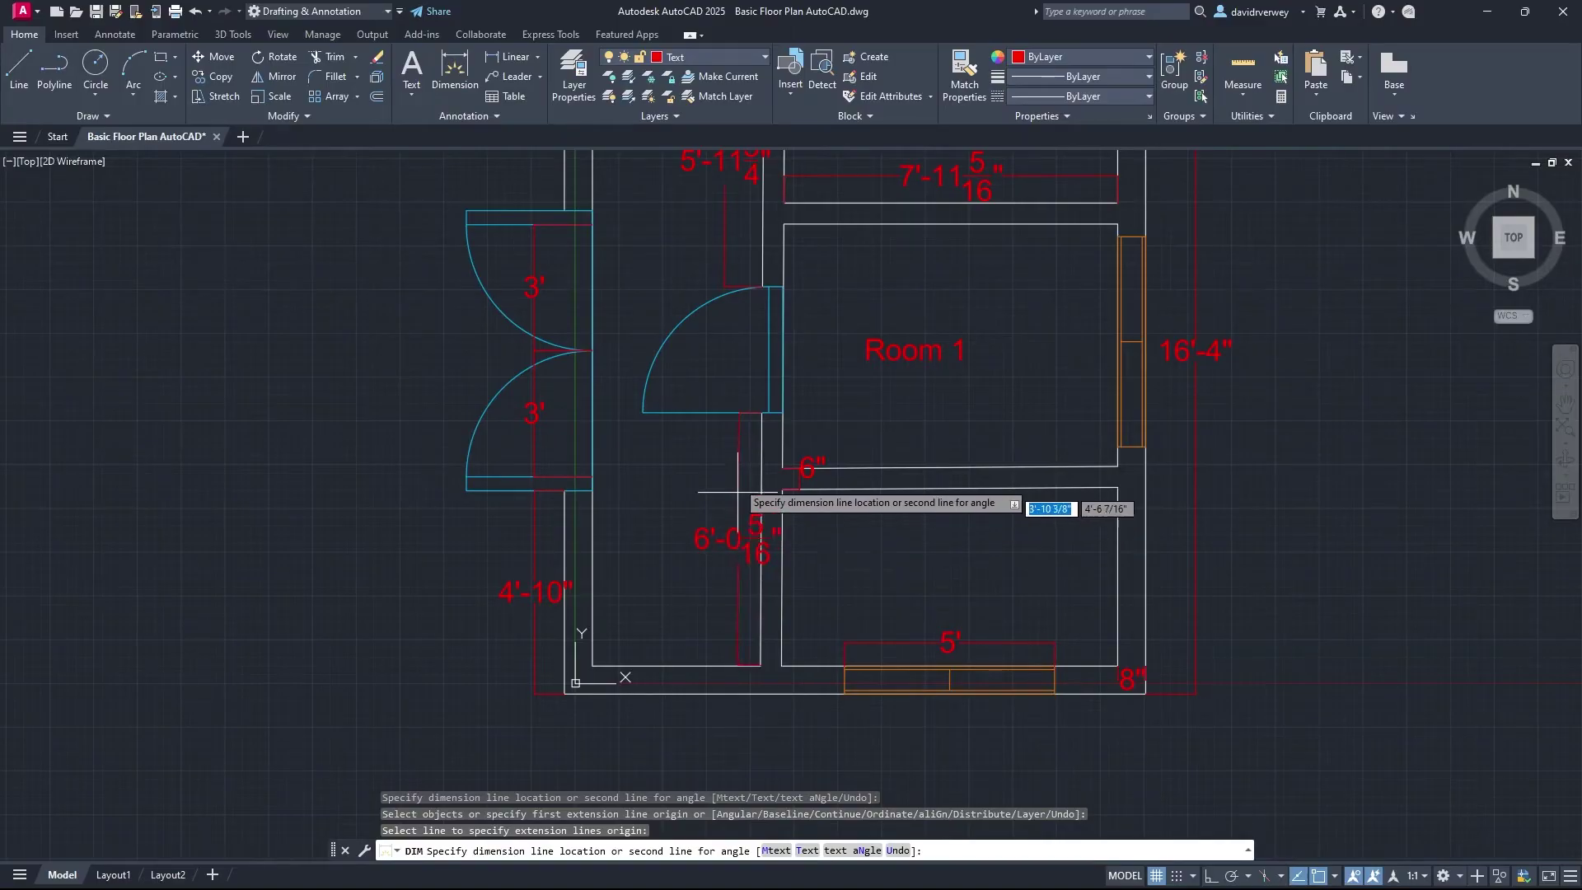
left_click(722, 577)
key("Return")
scroll(769, 501, "down", 3)
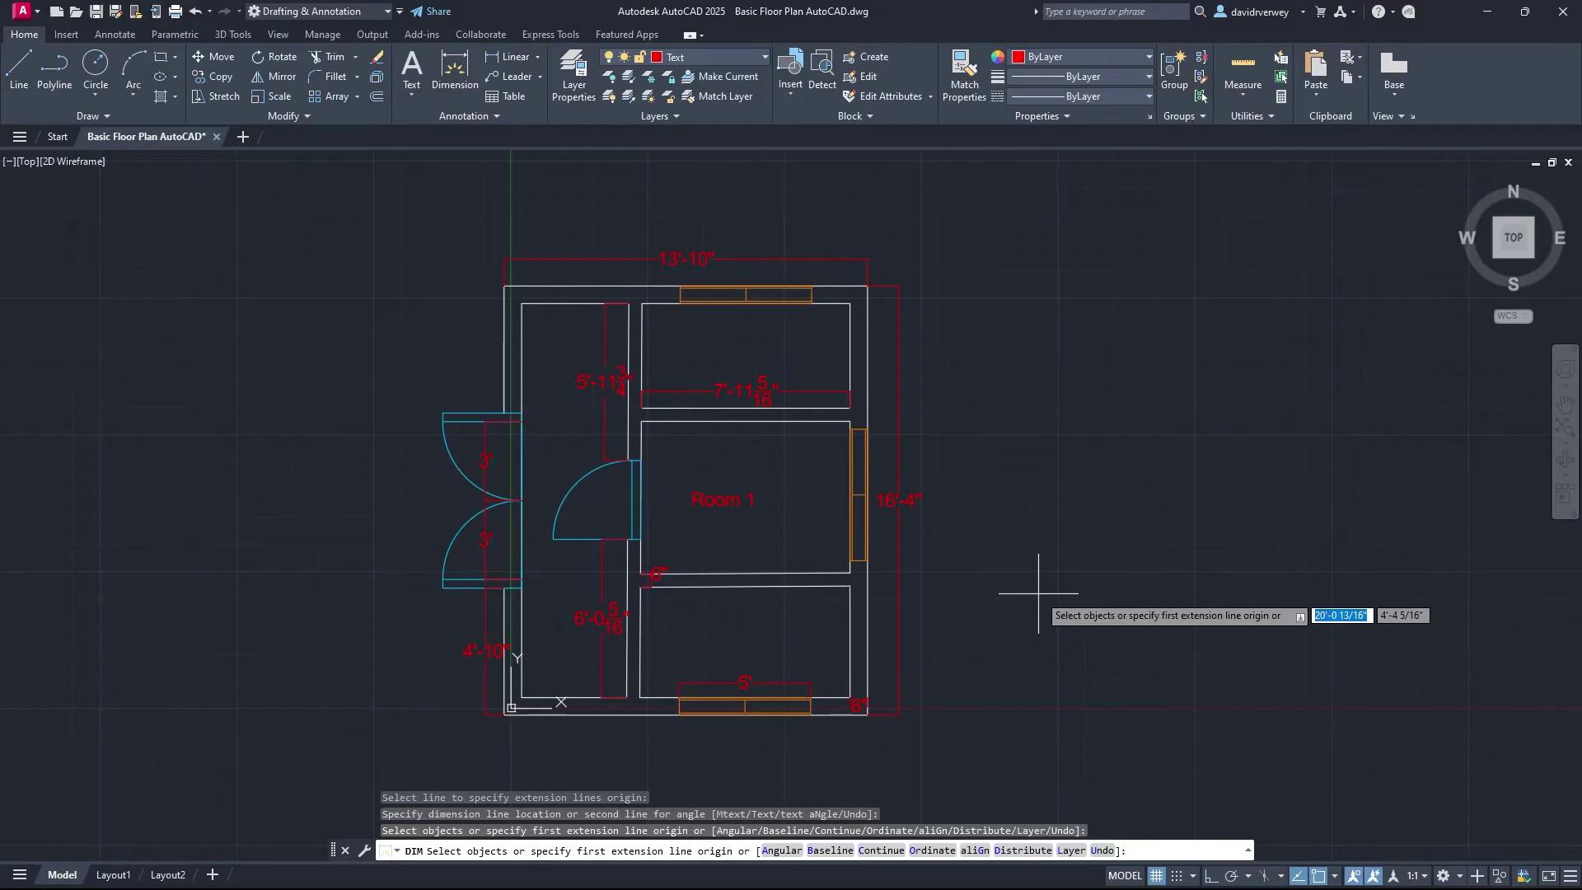
key("Escape")
key("F6")
key("F5")
middle_click_drag(1008, 479, 1047, 466)
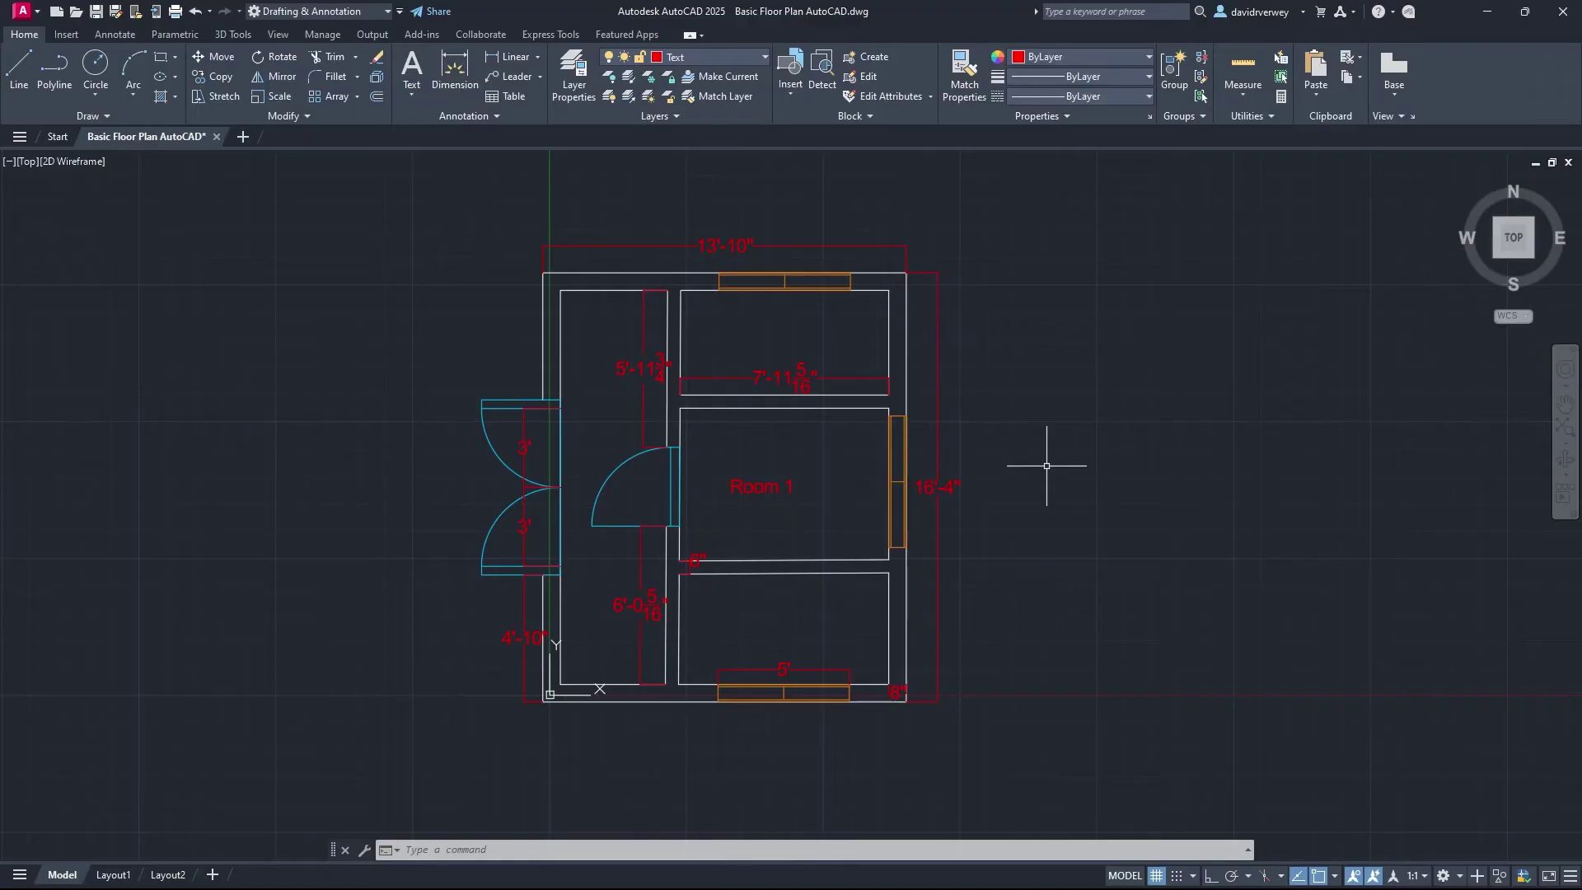
type("HATCH")
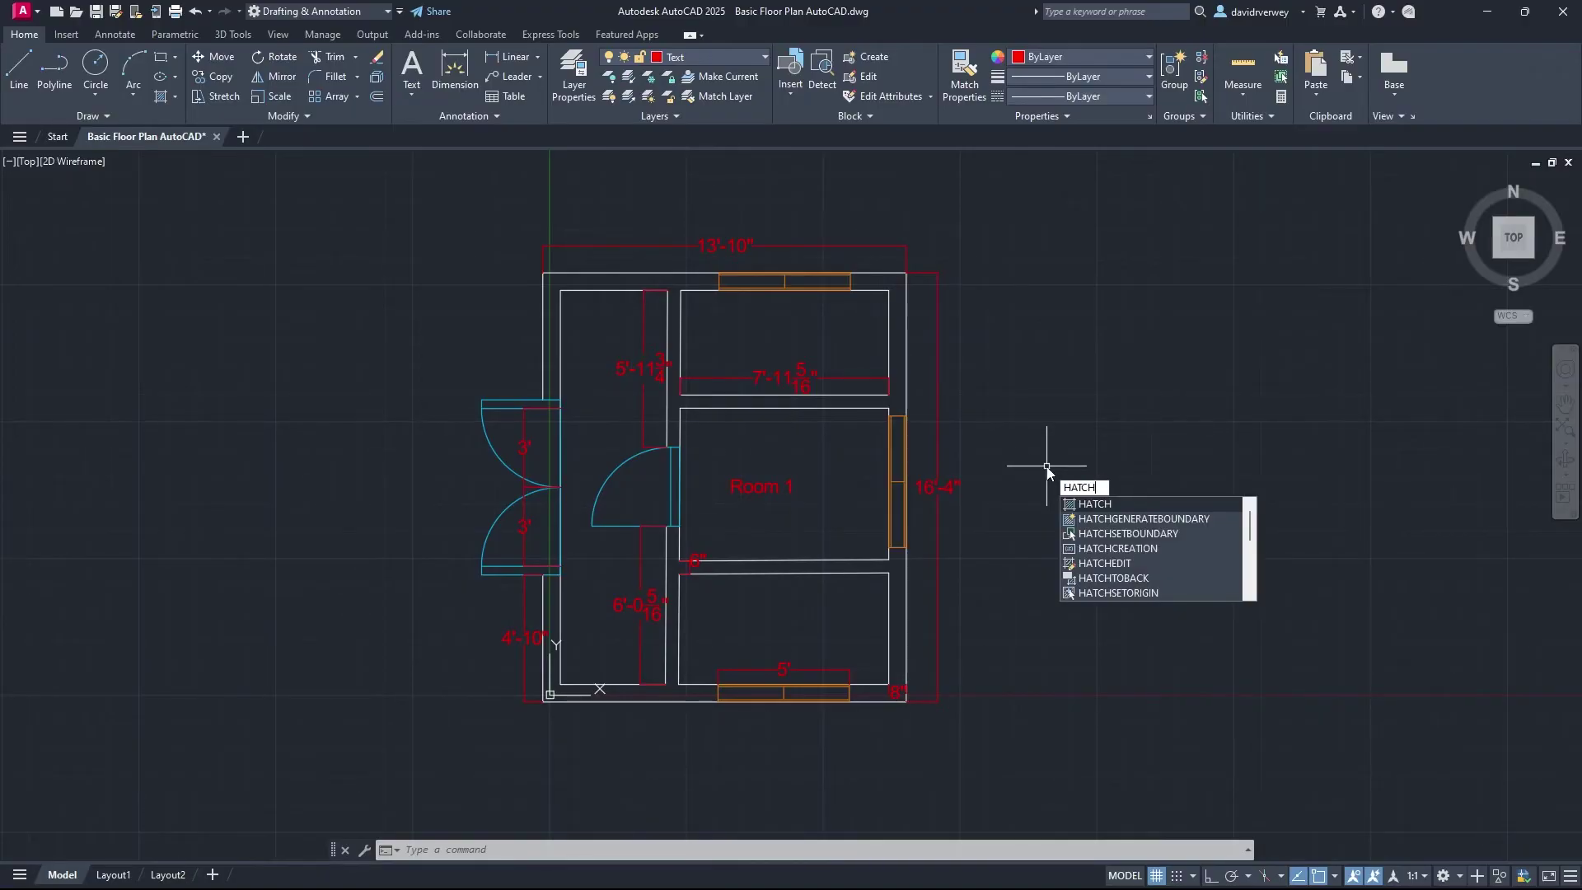
key("BackSpace")
key("BackSpace")
key("BackSpace")
key("BackSpace")
key("BackSpace")
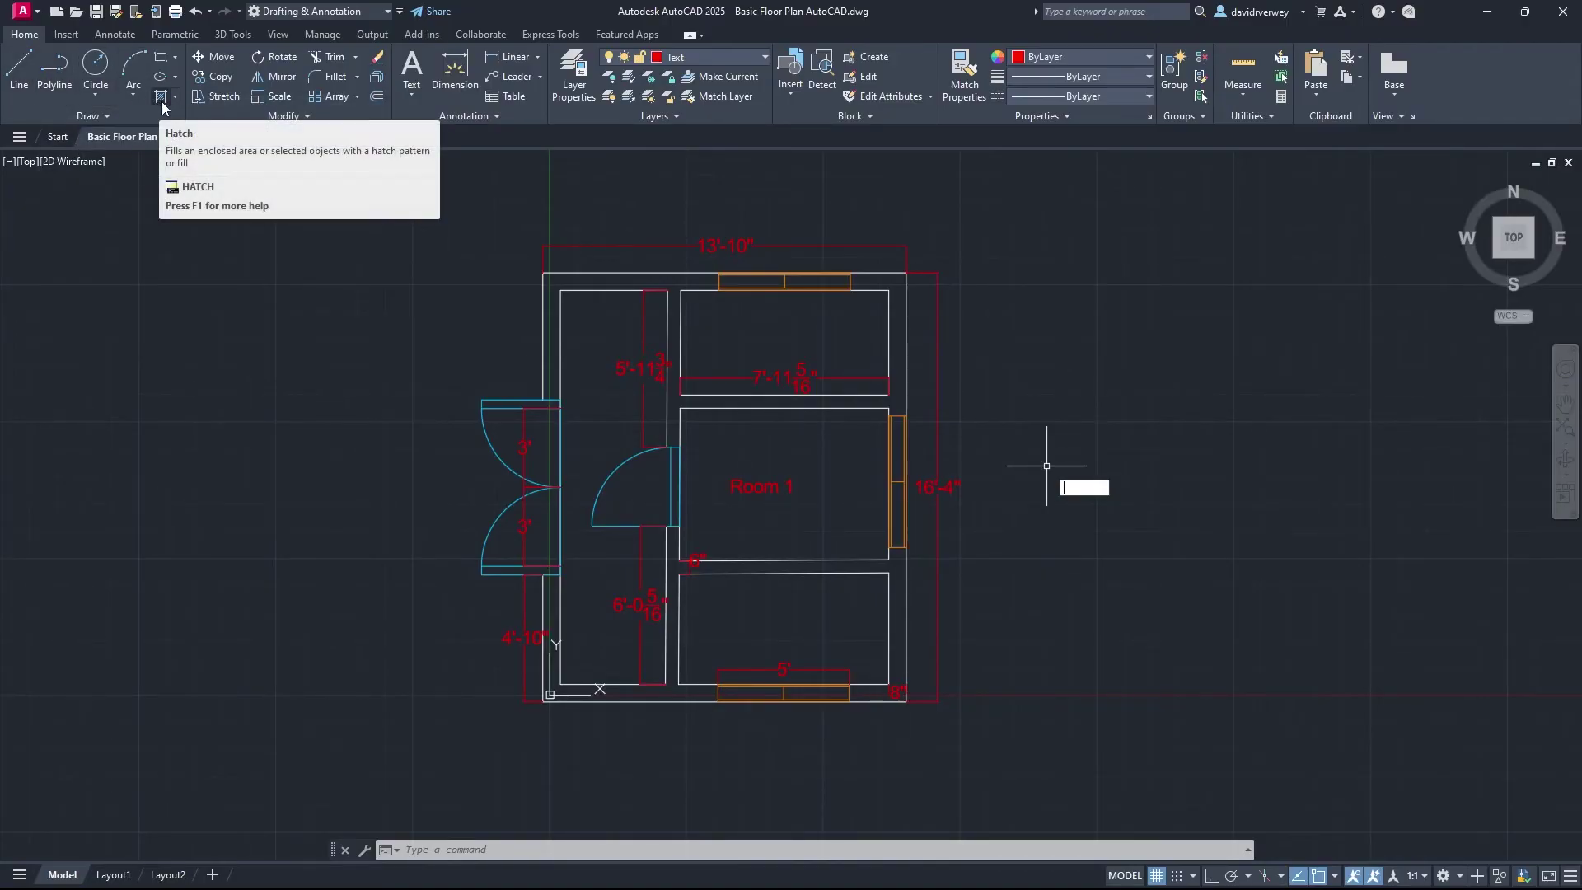
Step: Browse the hatch patterns available for the Hatch command, from the ANSI and architectural patterns to the gradient fills
type("atch")
key("Return")
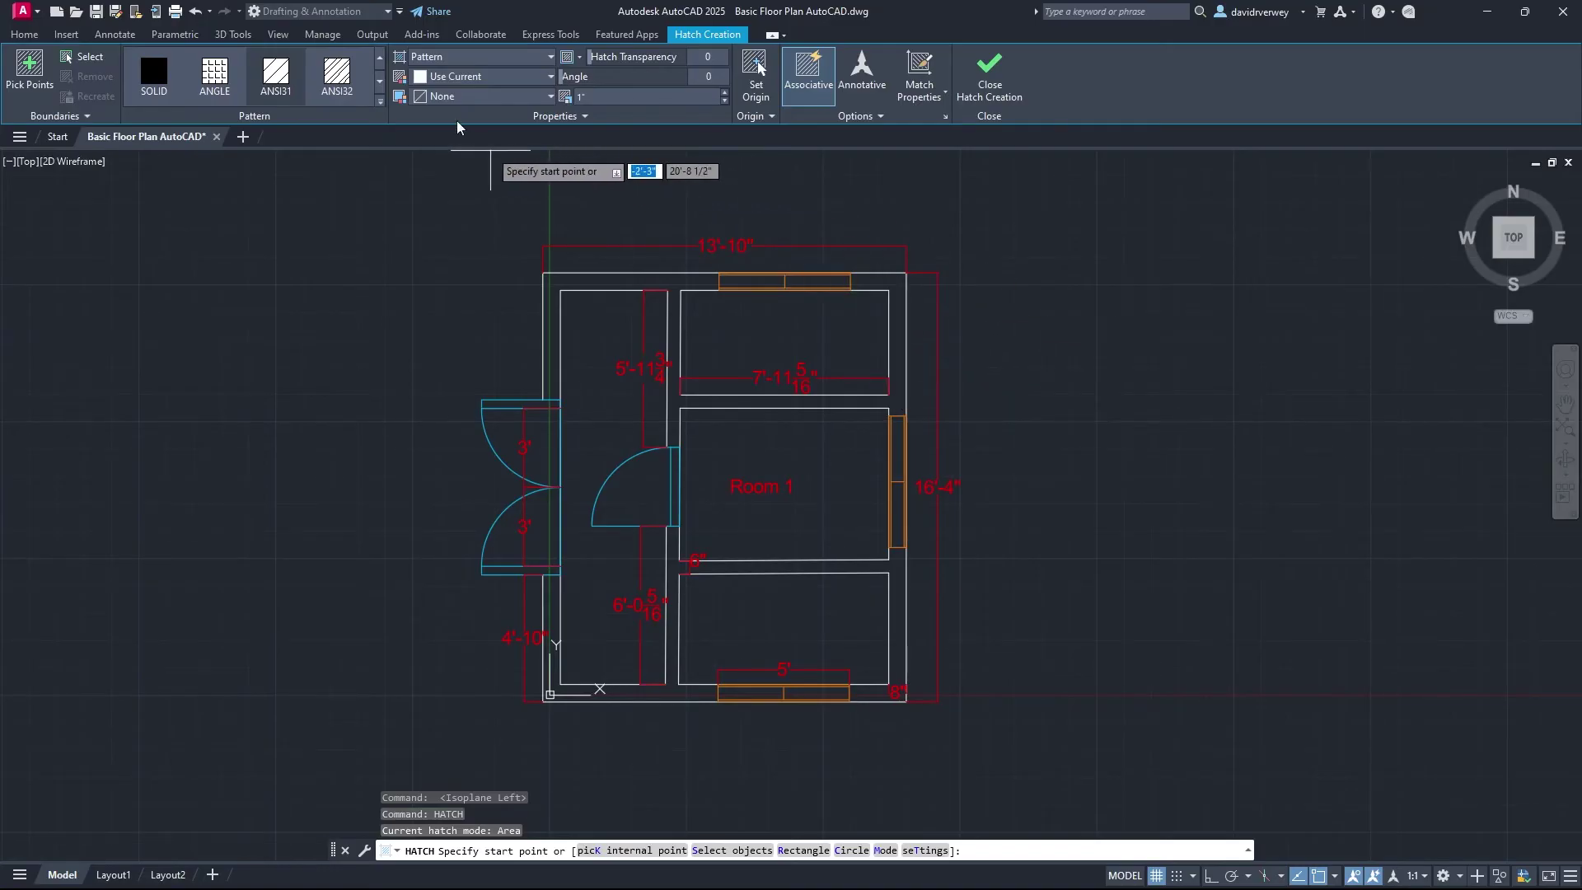
left_click(379, 100)
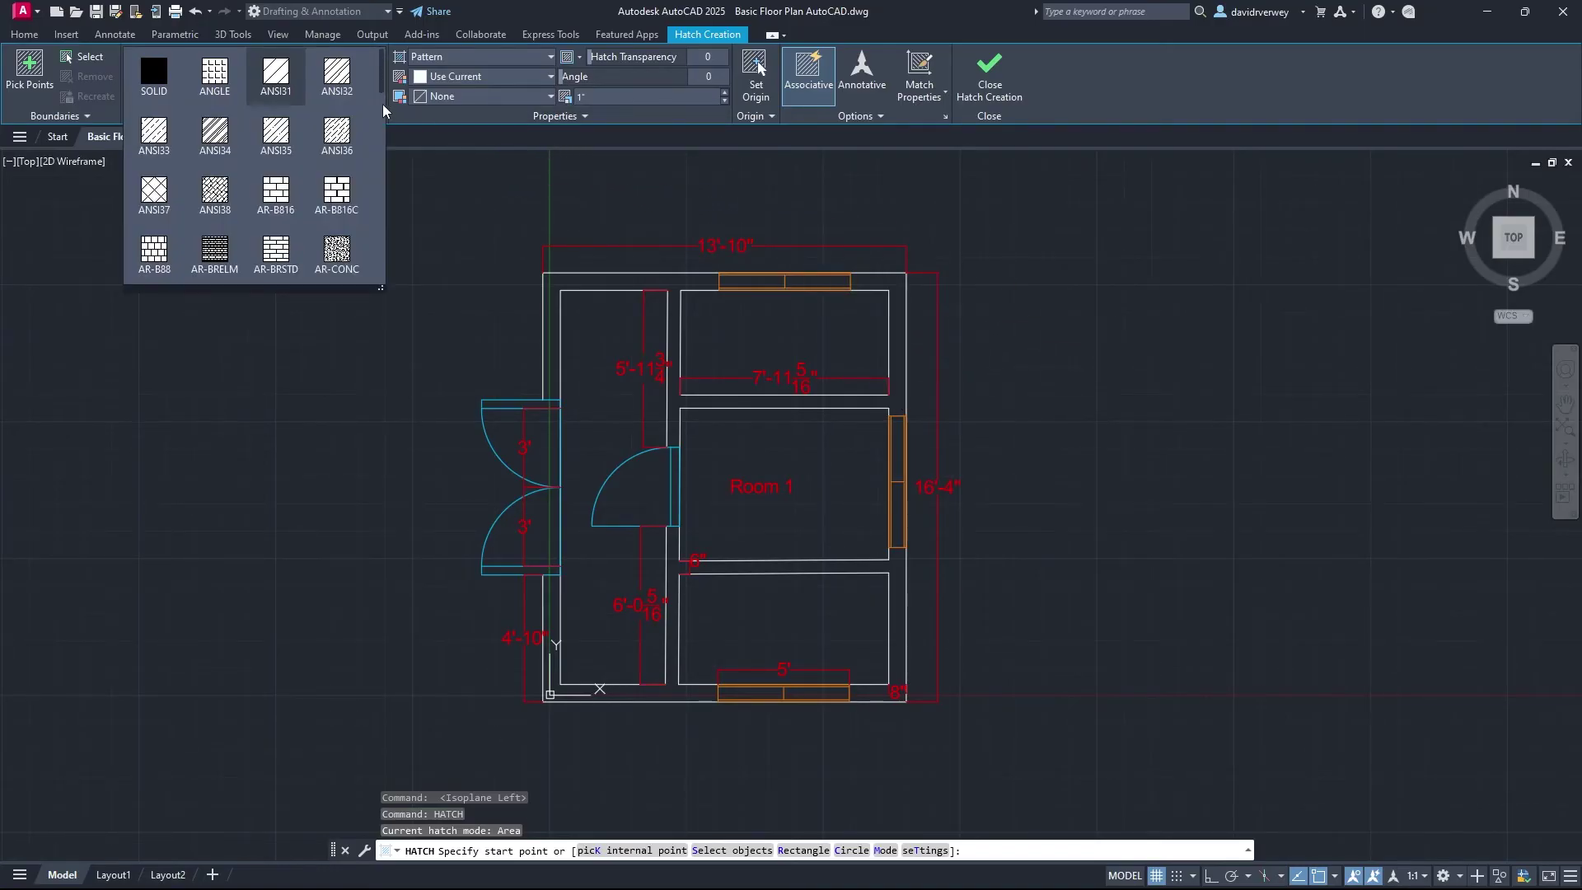
scroll(331, 173, "down", 1)
scroll(333, 181, "down", 2)
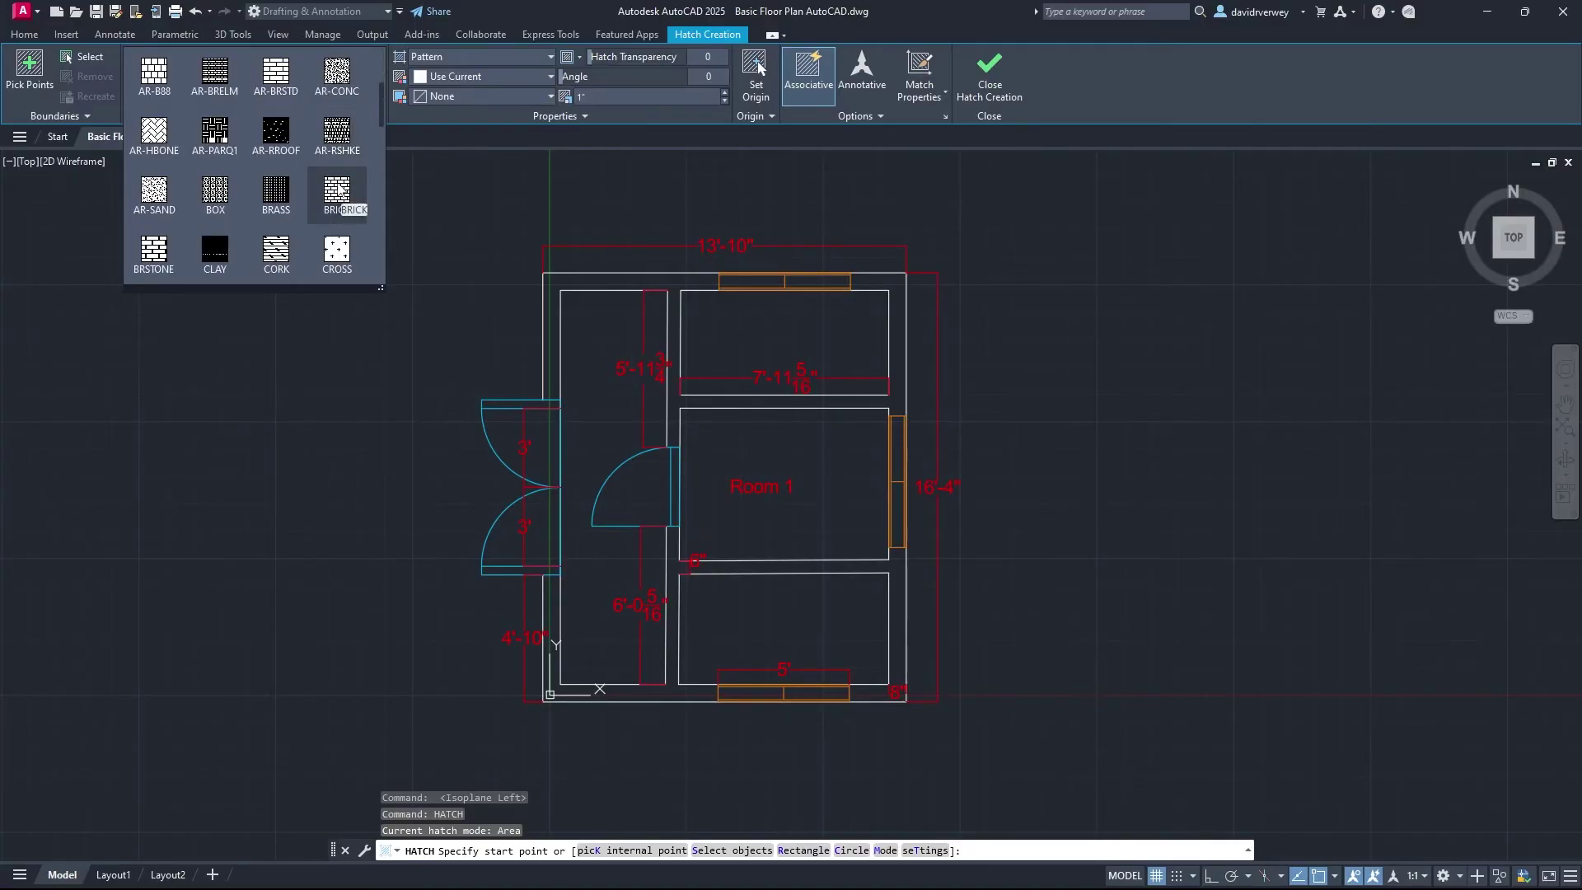
scroll(316, 201, "up", 1)
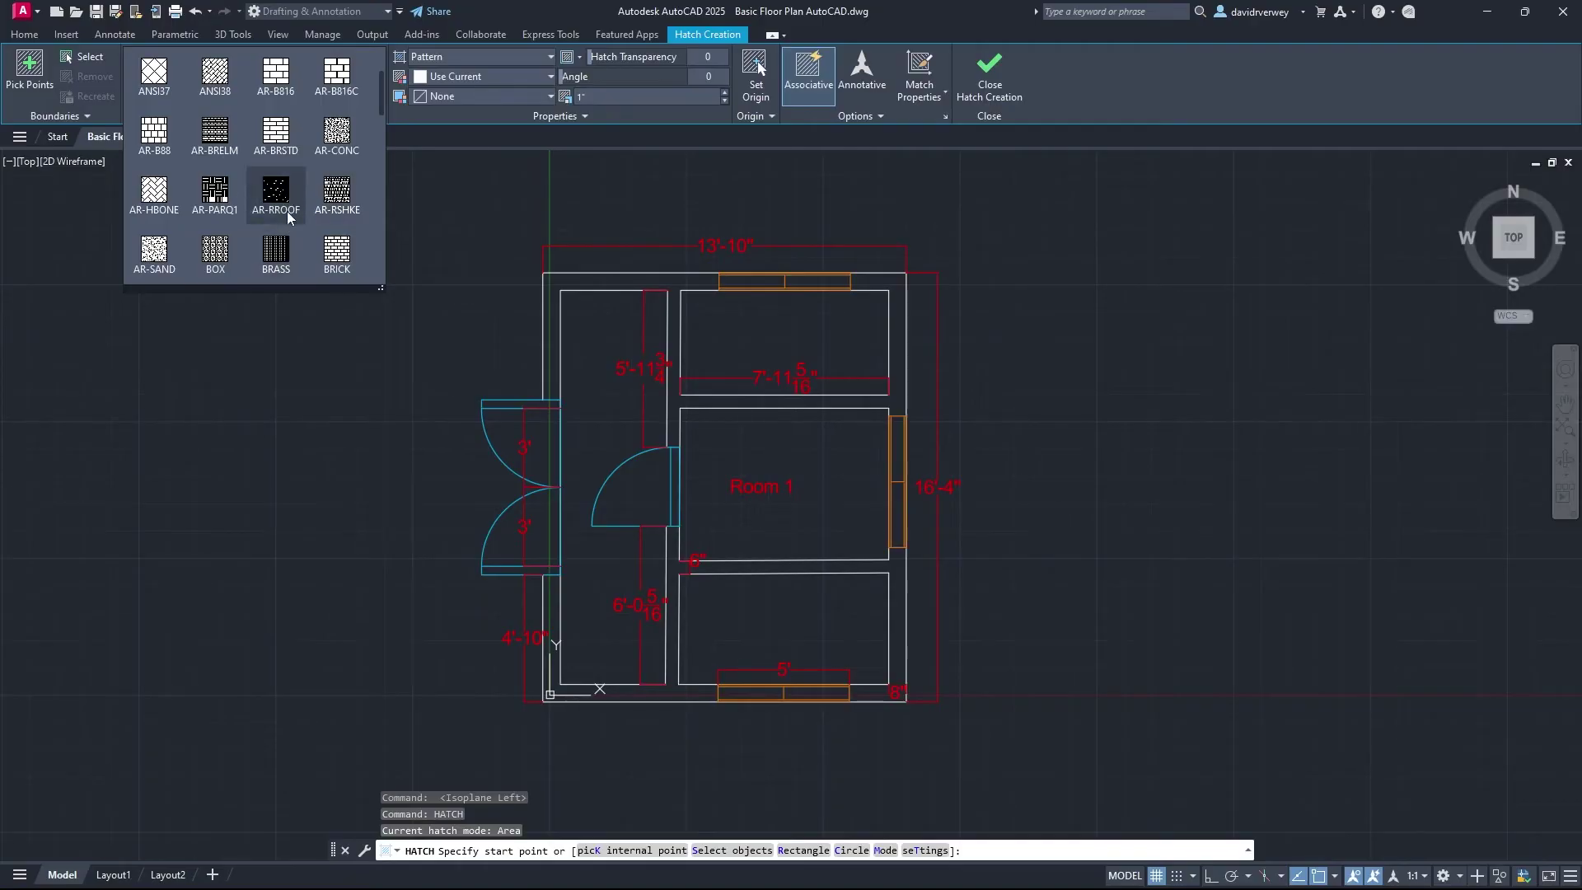
scroll(288, 216, "down", 2)
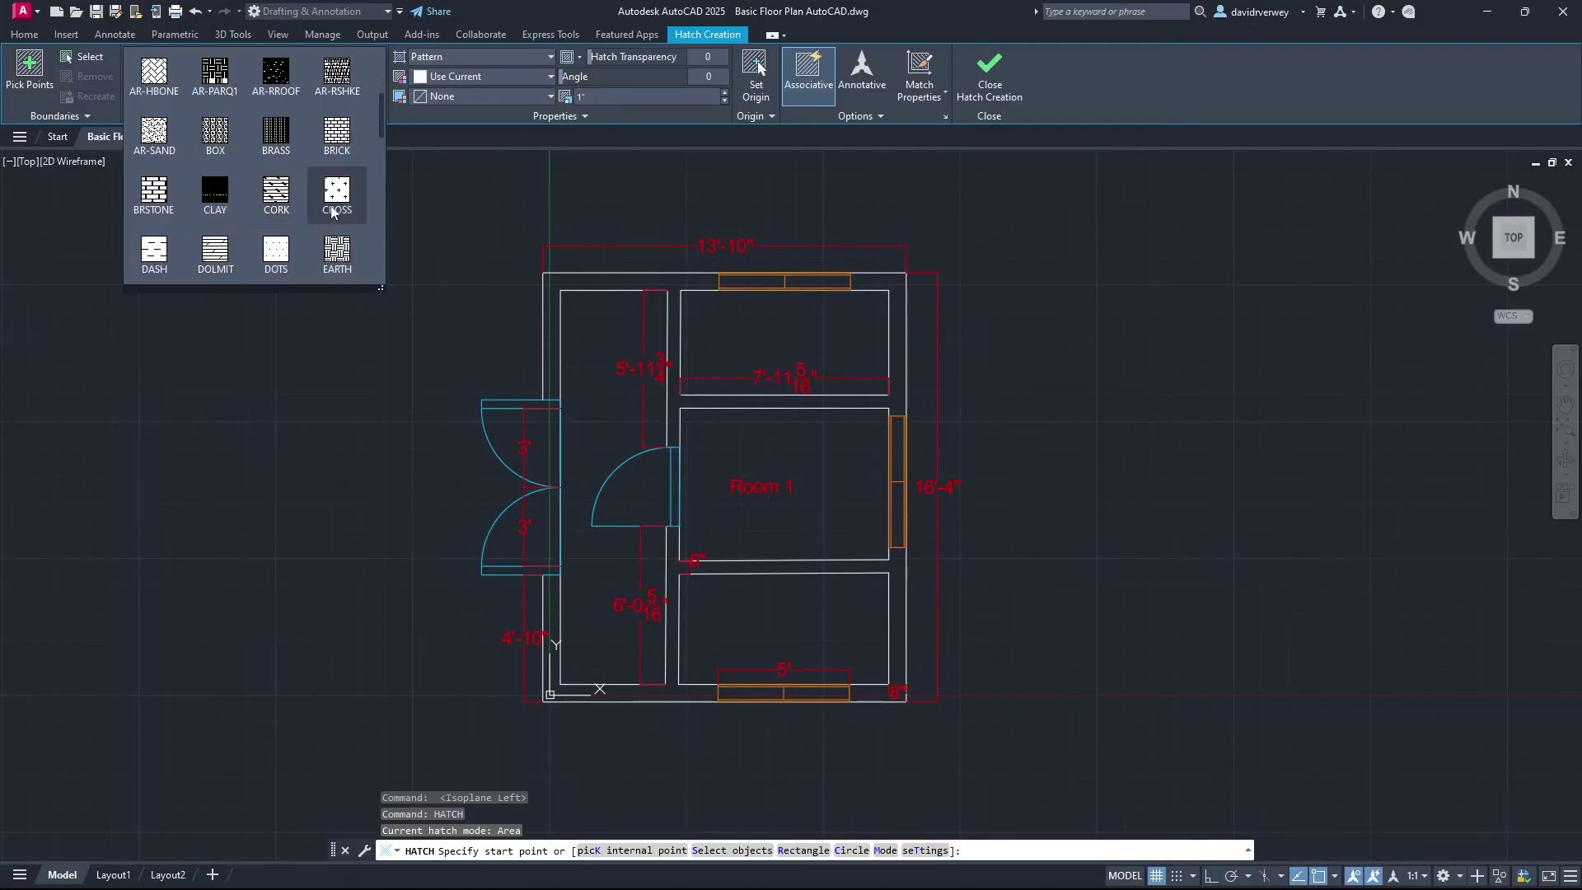
scroll(331, 191, "down", 3)
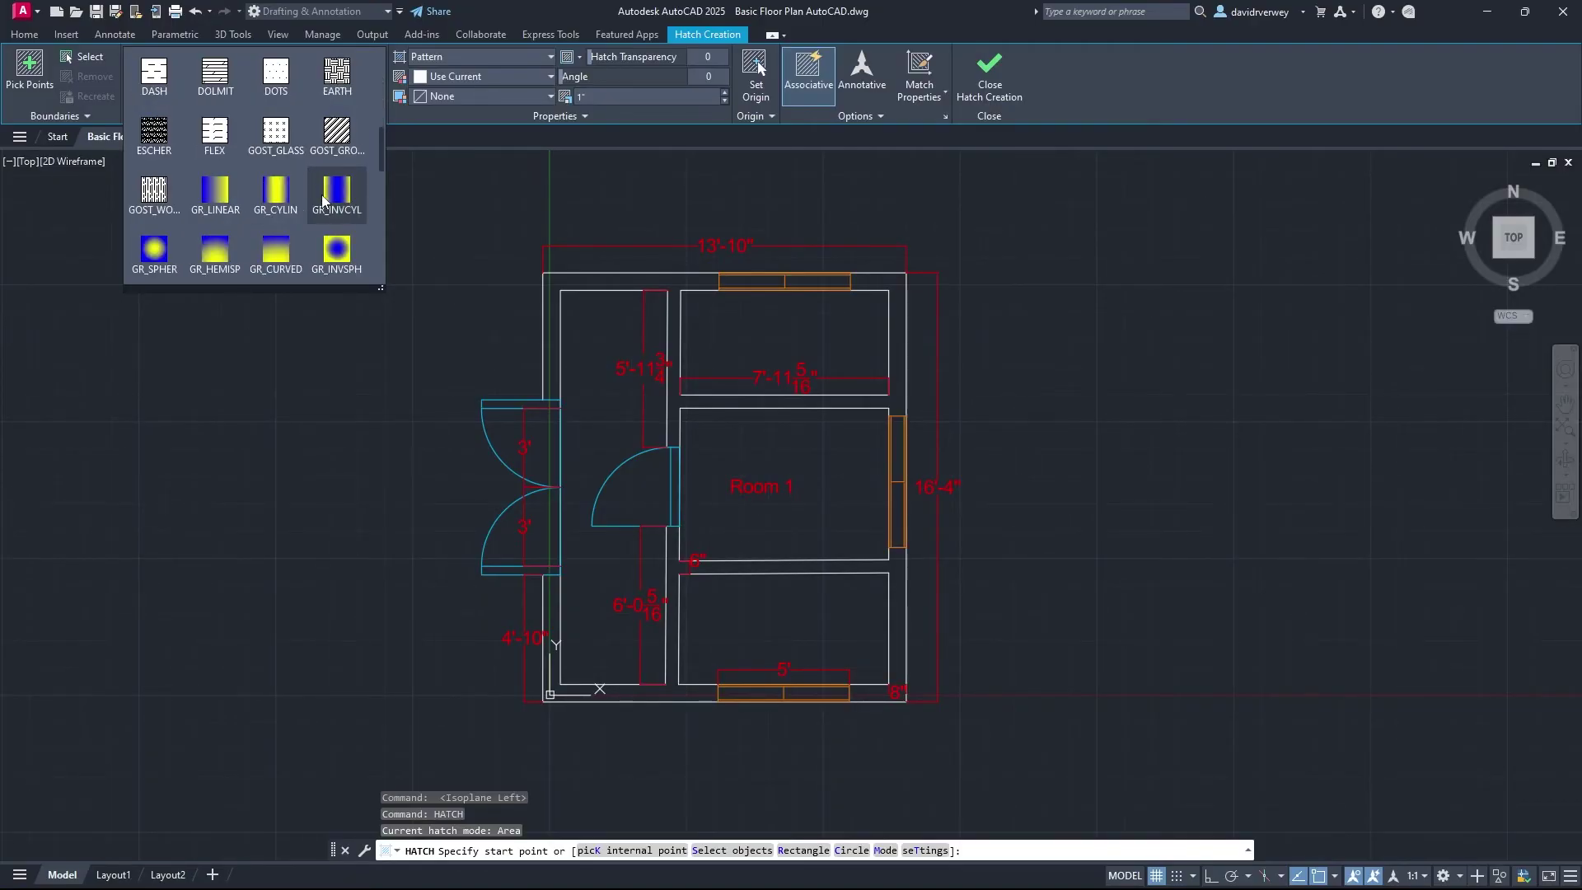
scroll(305, 219, "up", 5)
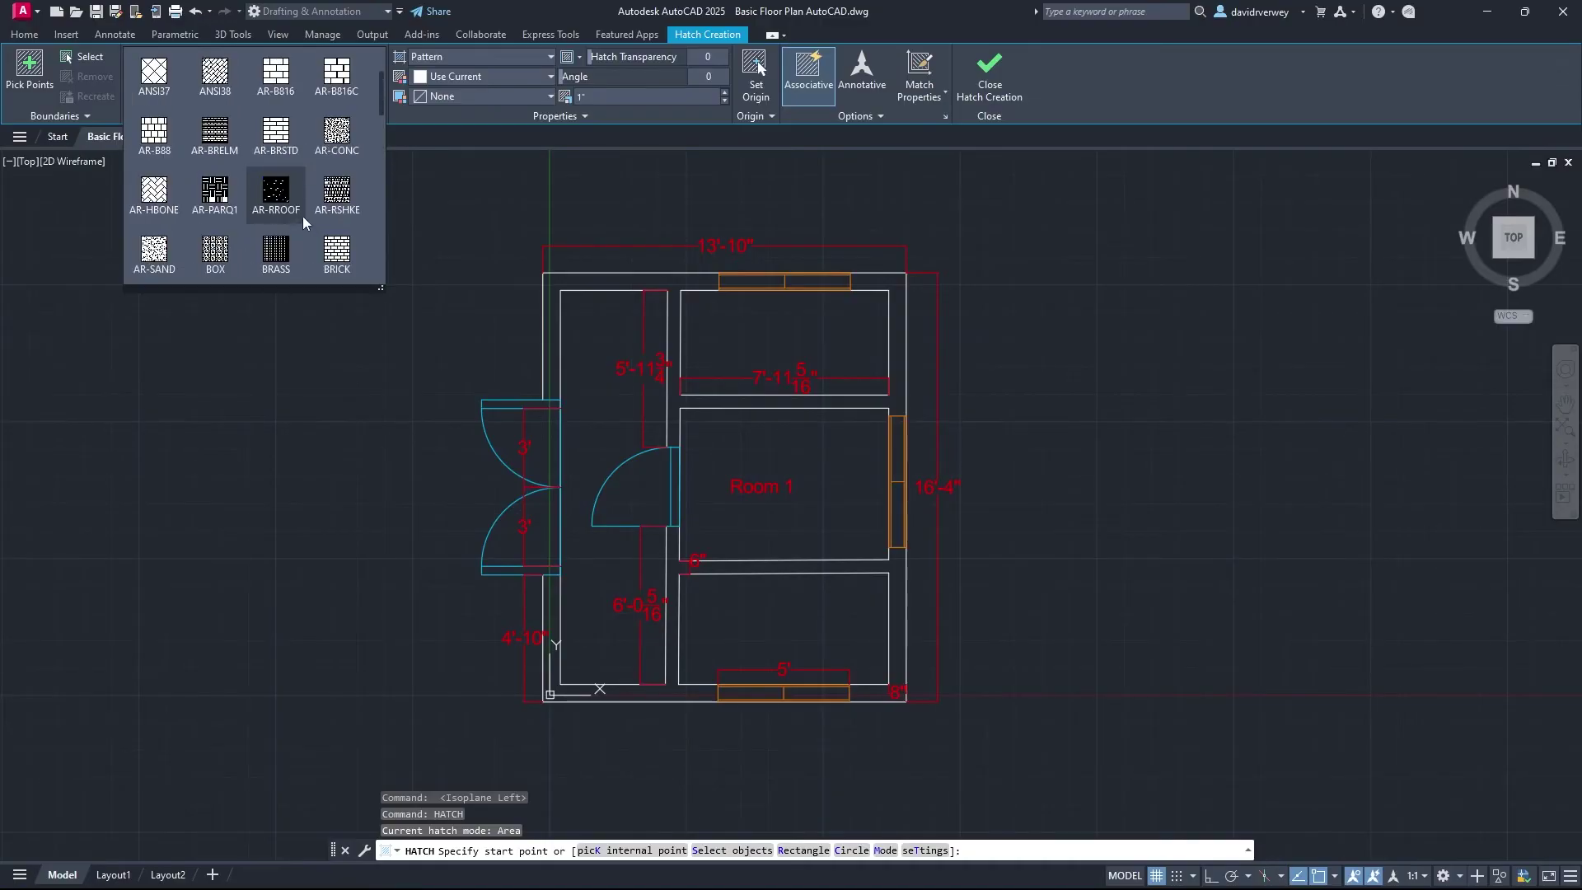
scroll(344, 205, "up", 1)
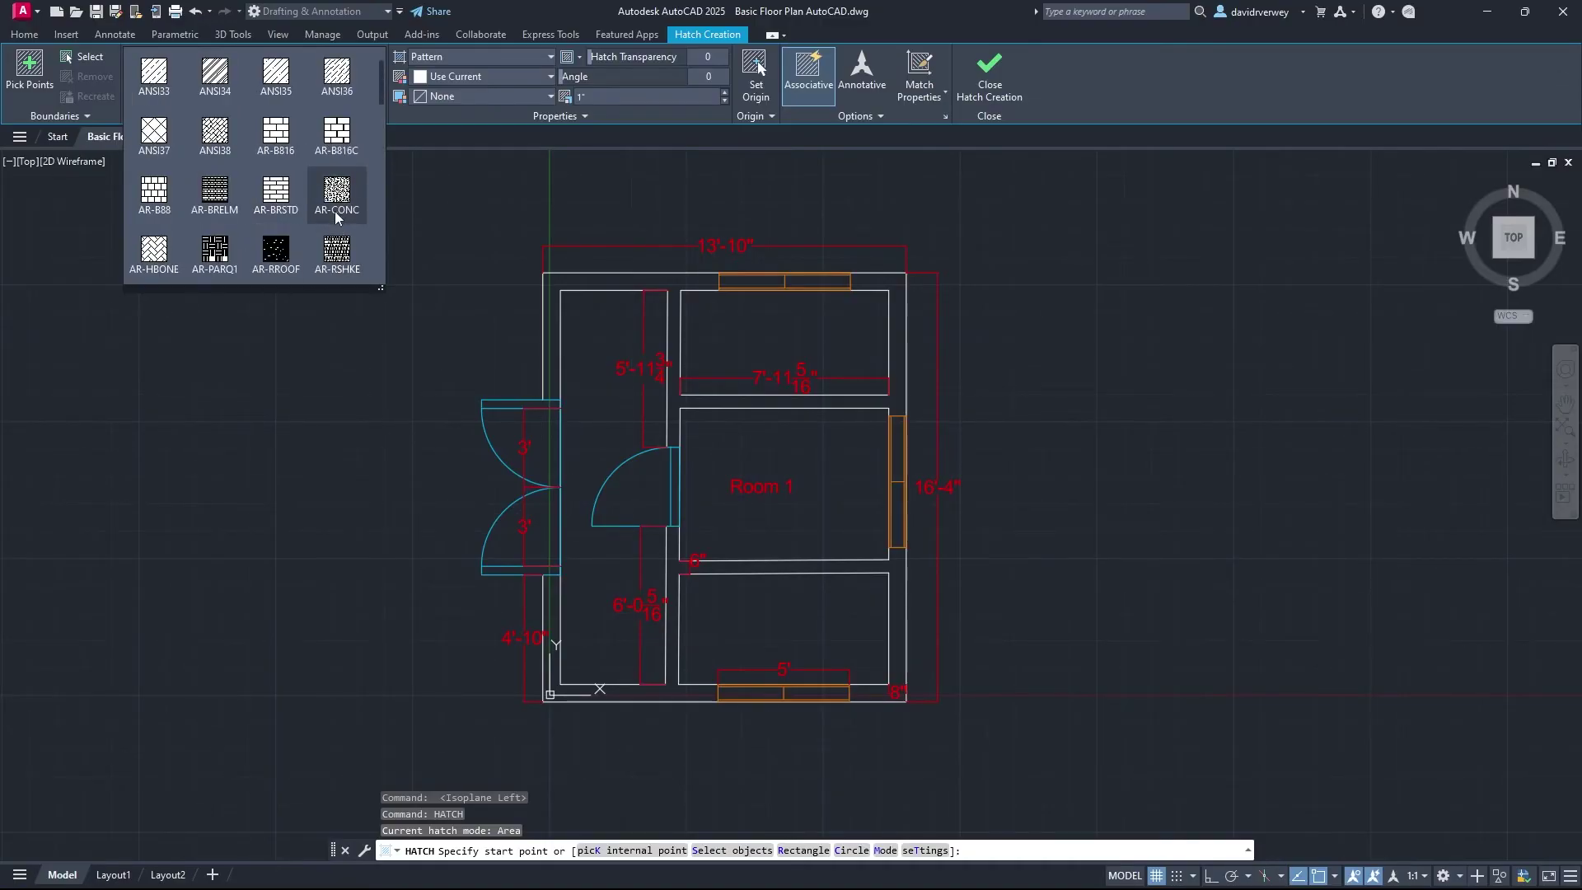
scroll(335, 206, "up", 1)
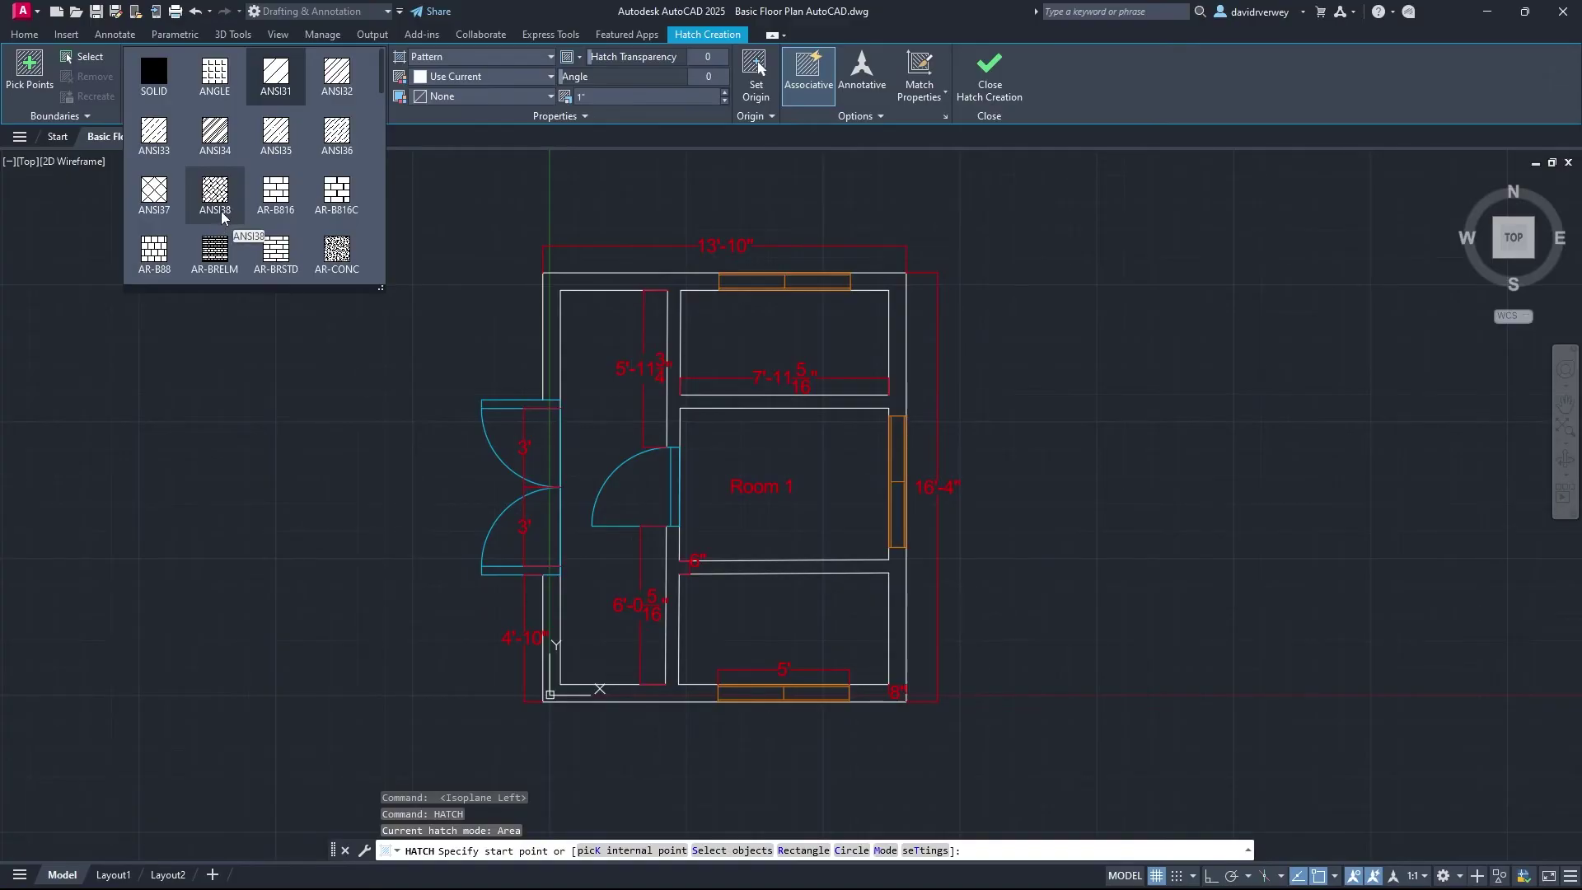
key("Escape")
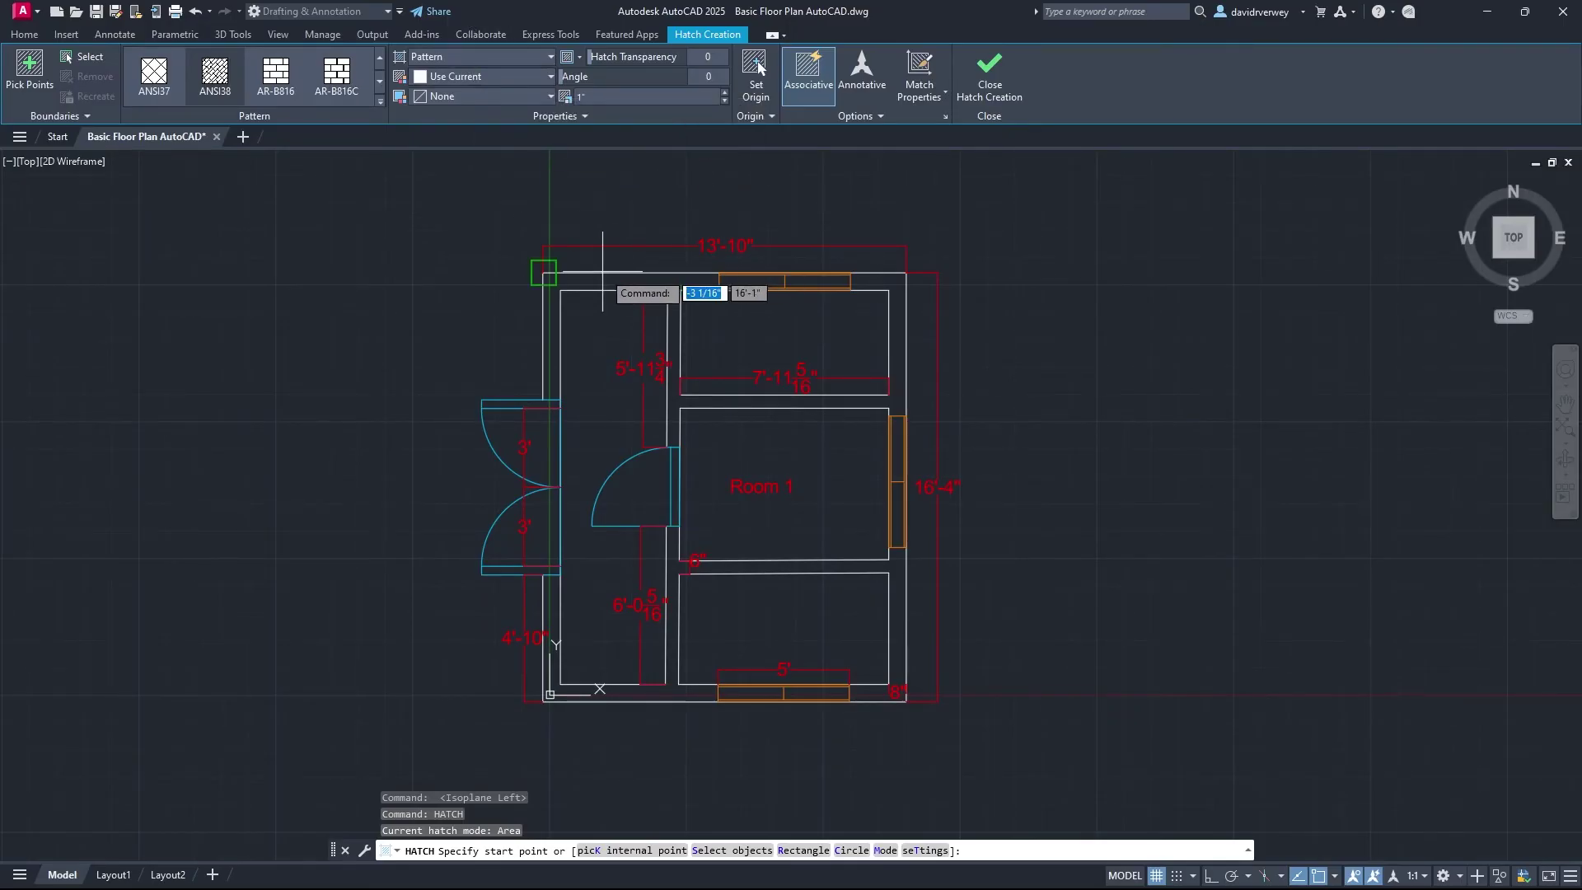
key("Escape")
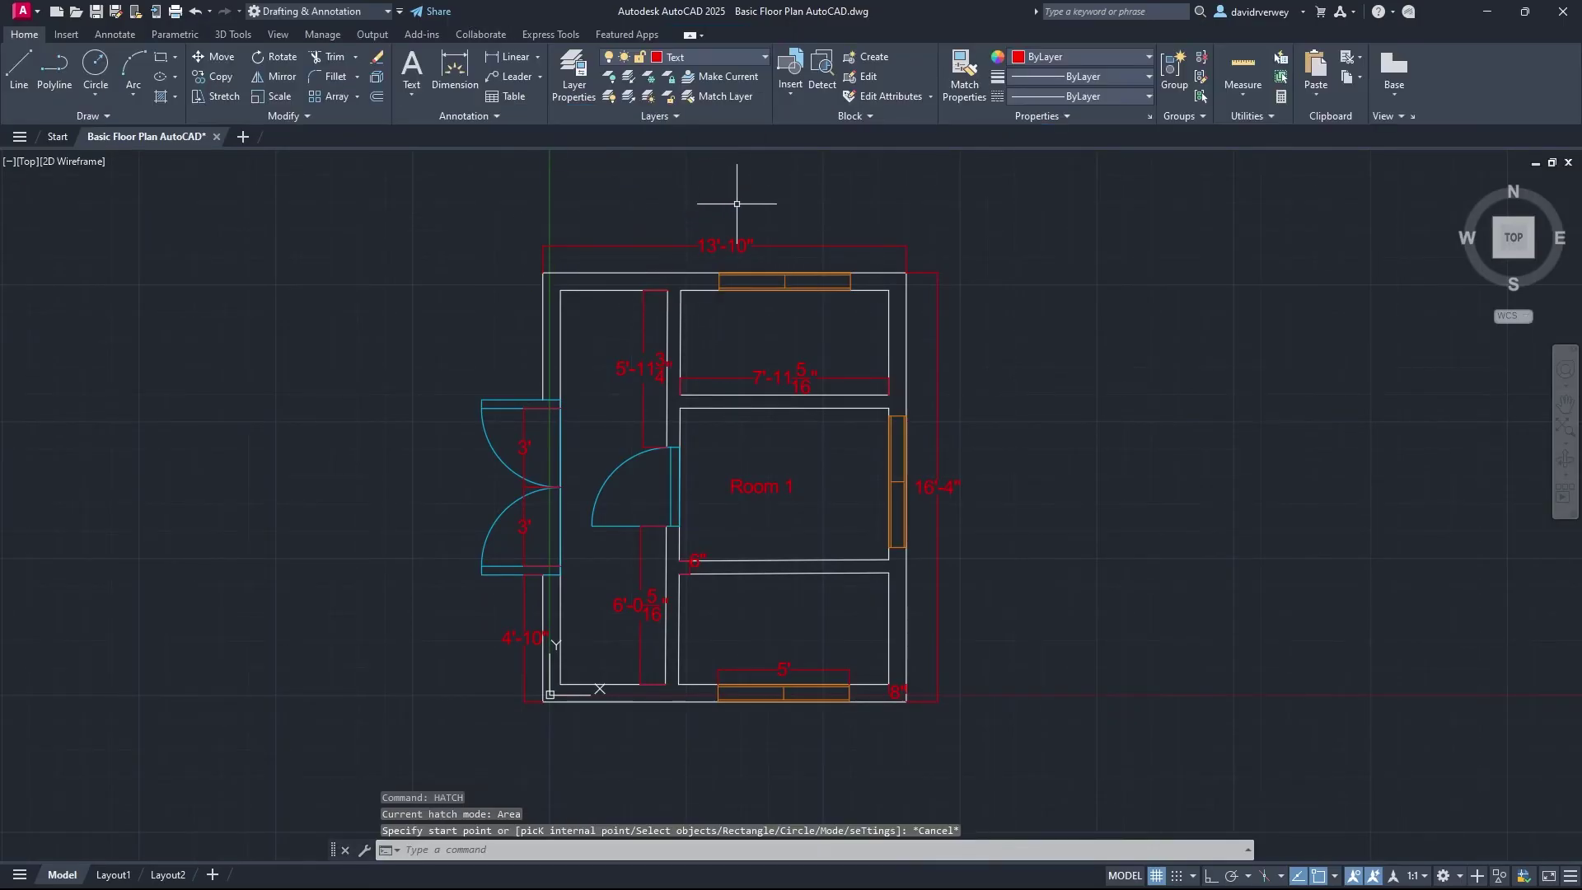
Step: Create a new layer named Insulation in the layer properties
left_click(704, 57)
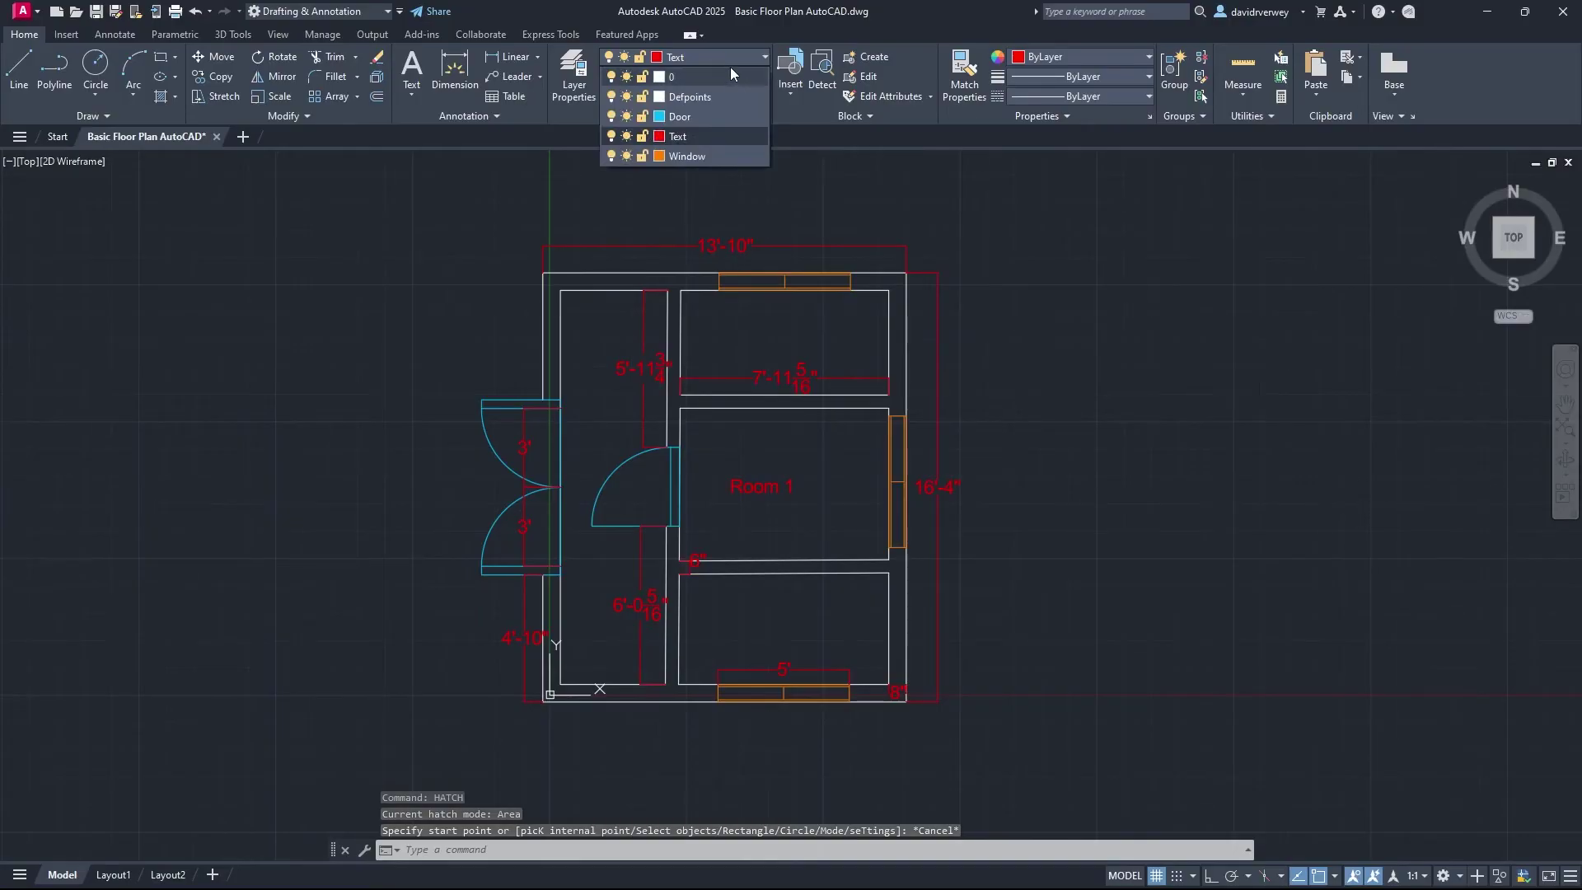
left_click(587, 78)
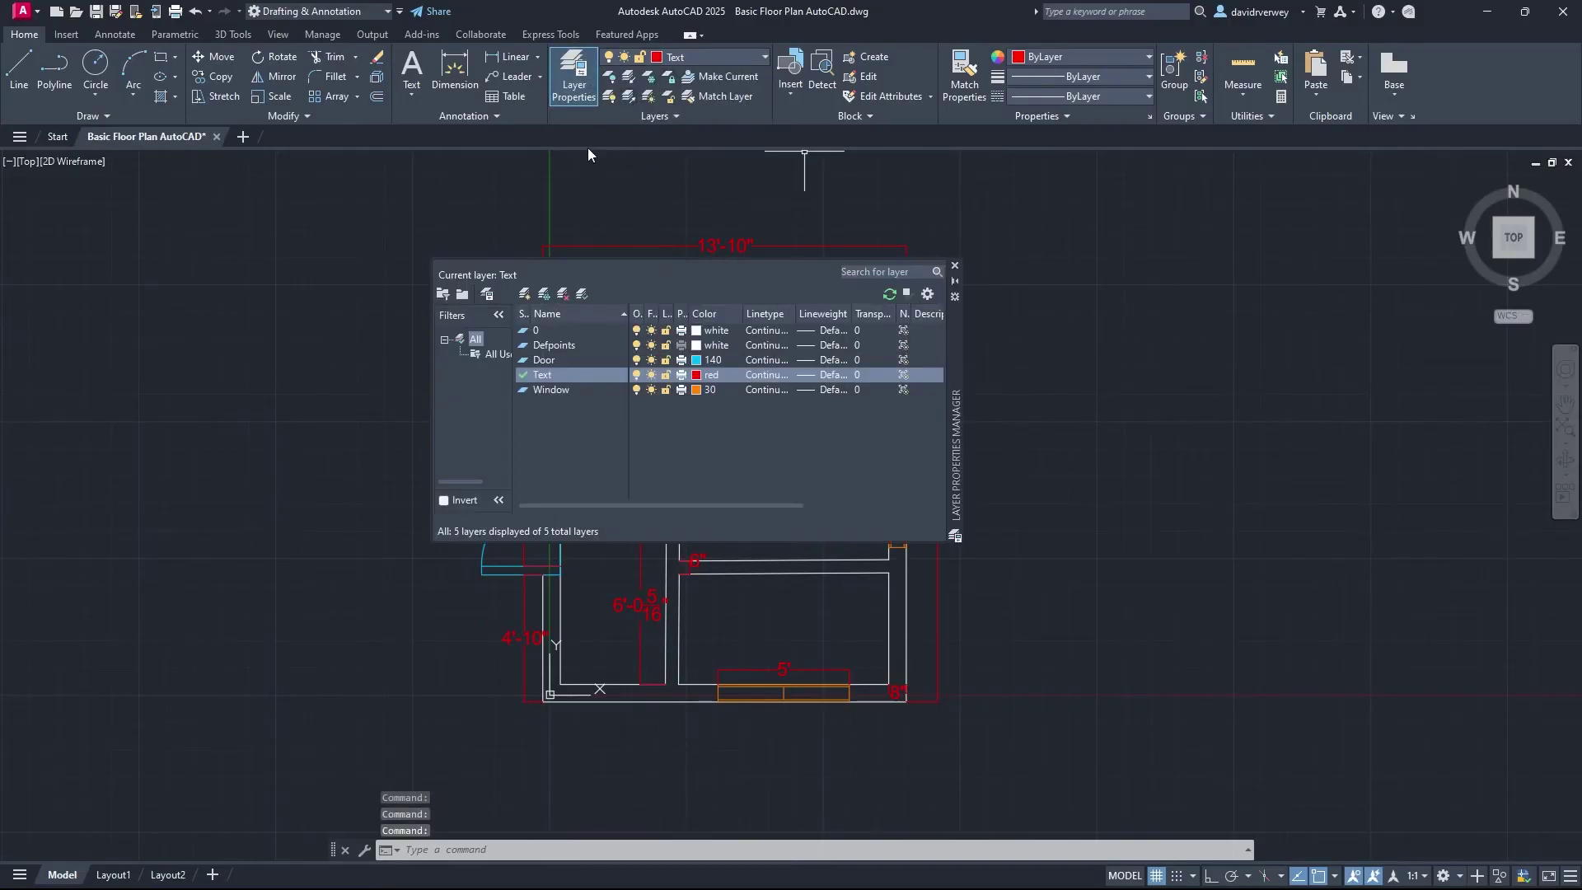
left_click(524, 294)
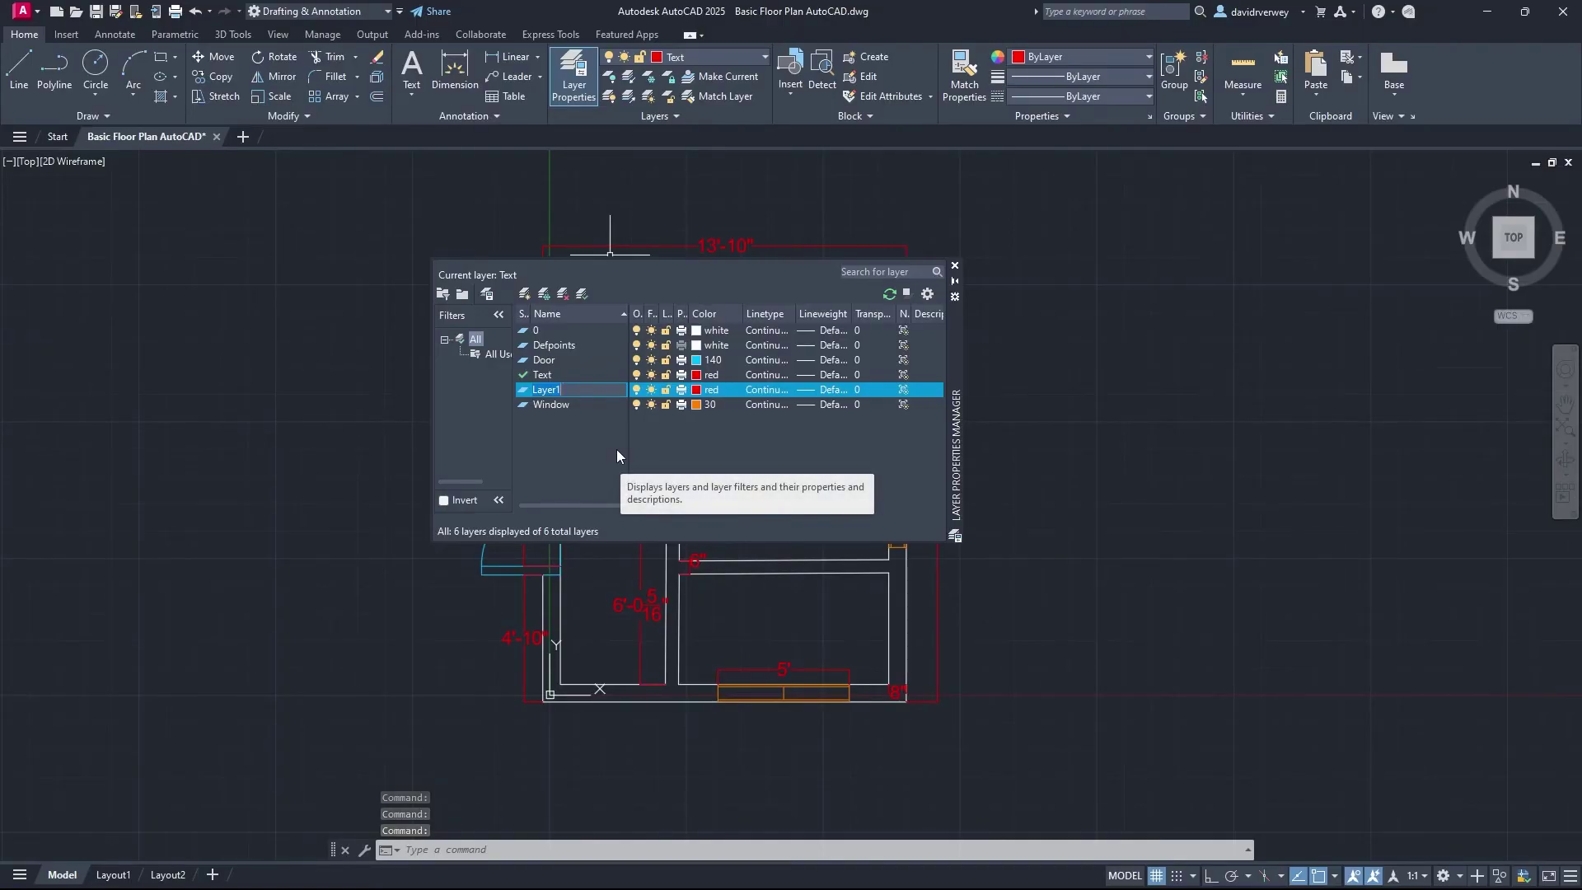
type("Insulation")
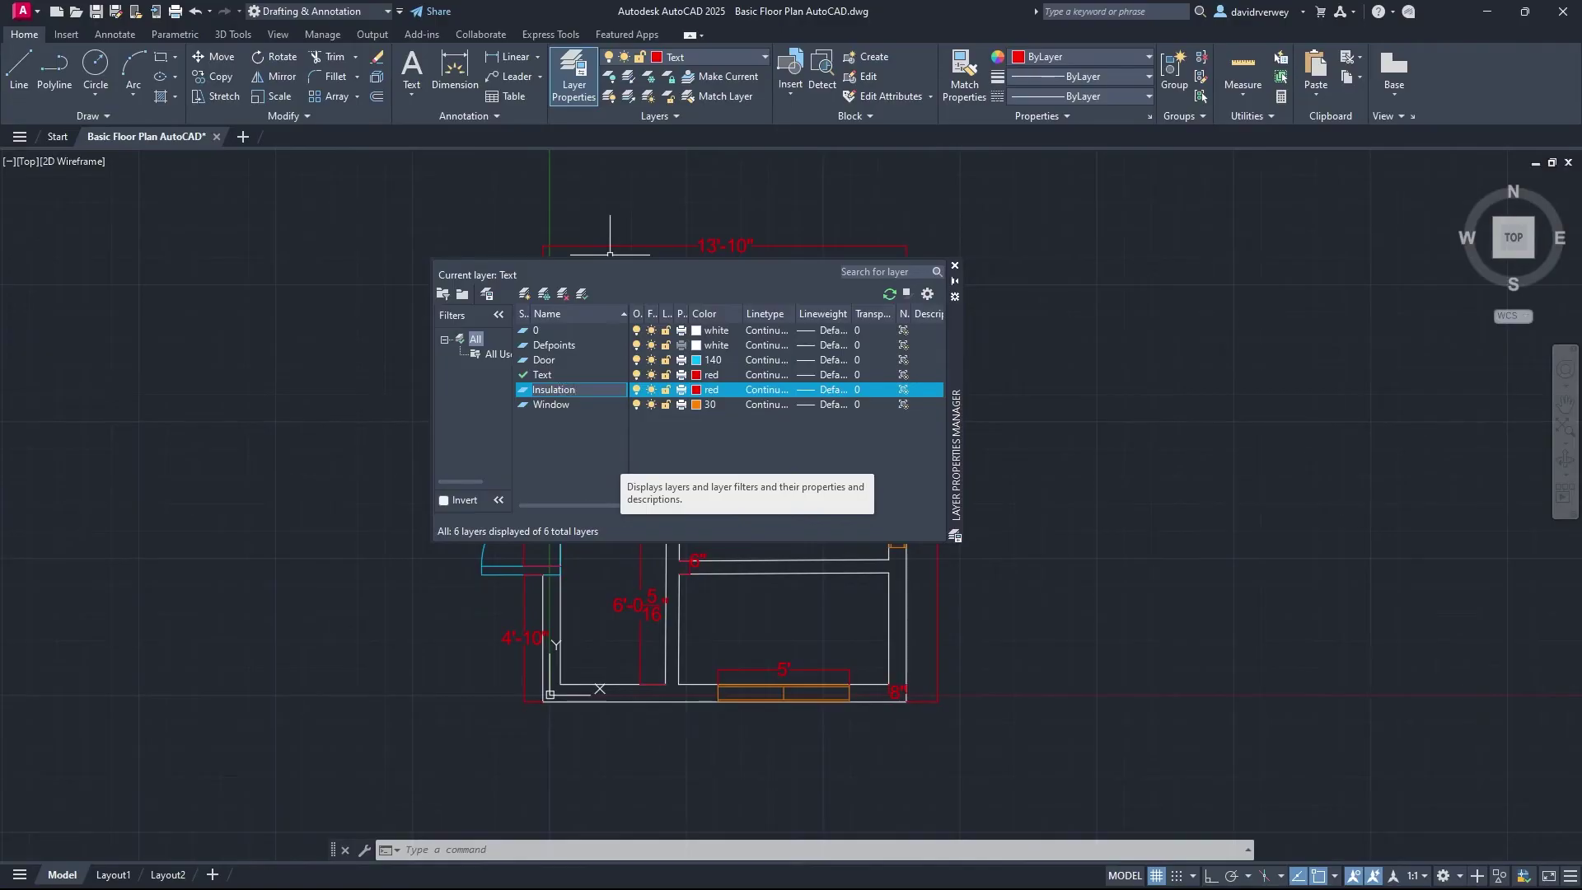
Step: Assign index color 15 to the Insulation layer and make it the current layer
left_click(700, 389)
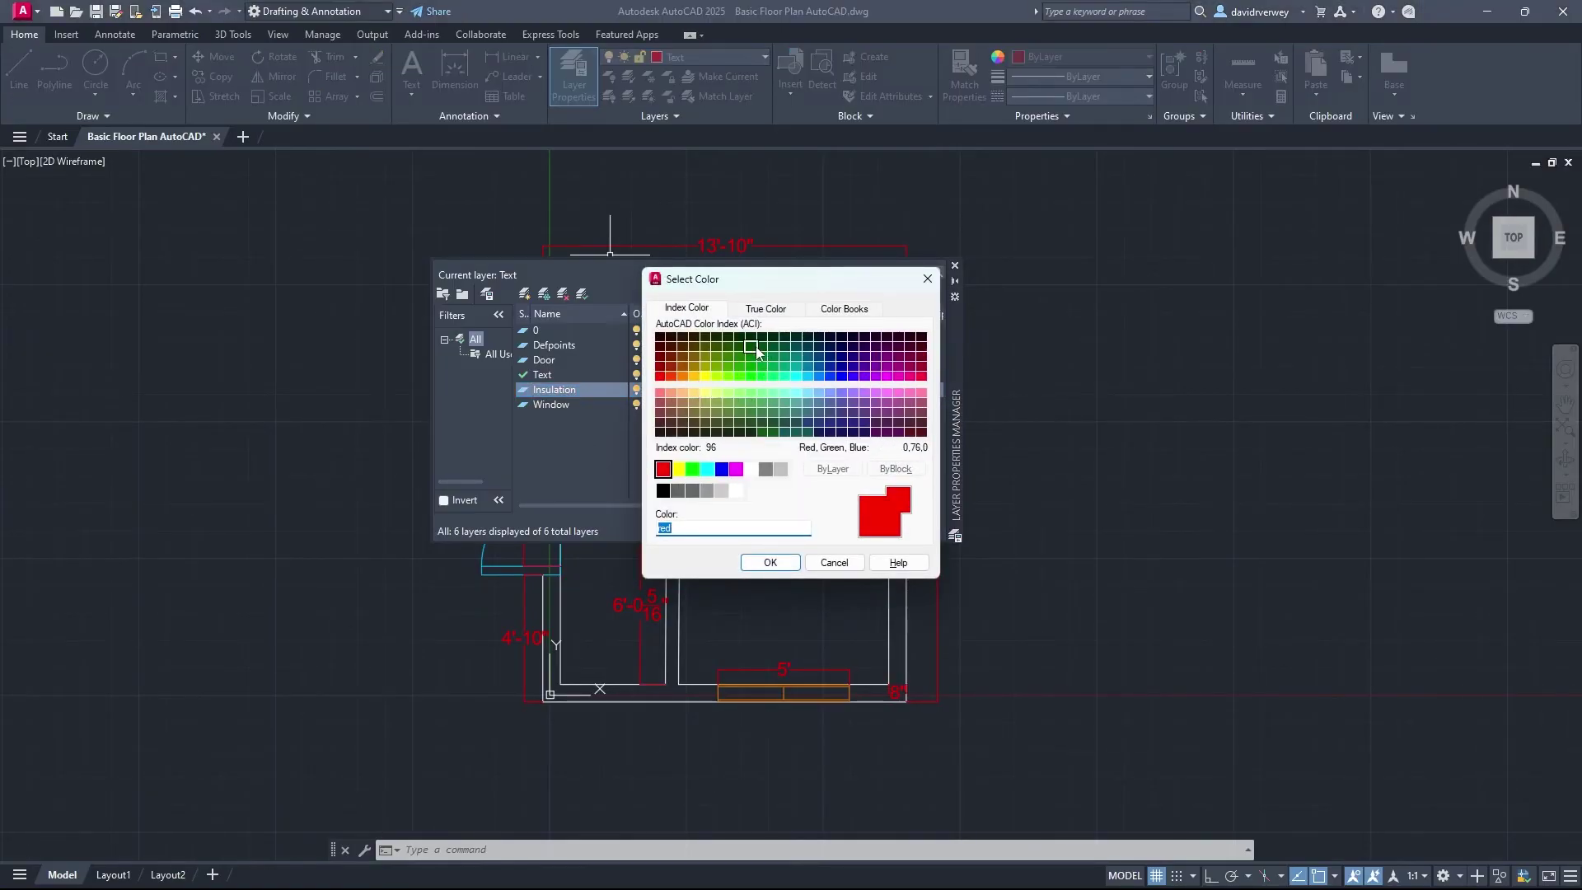
left_click(660, 413)
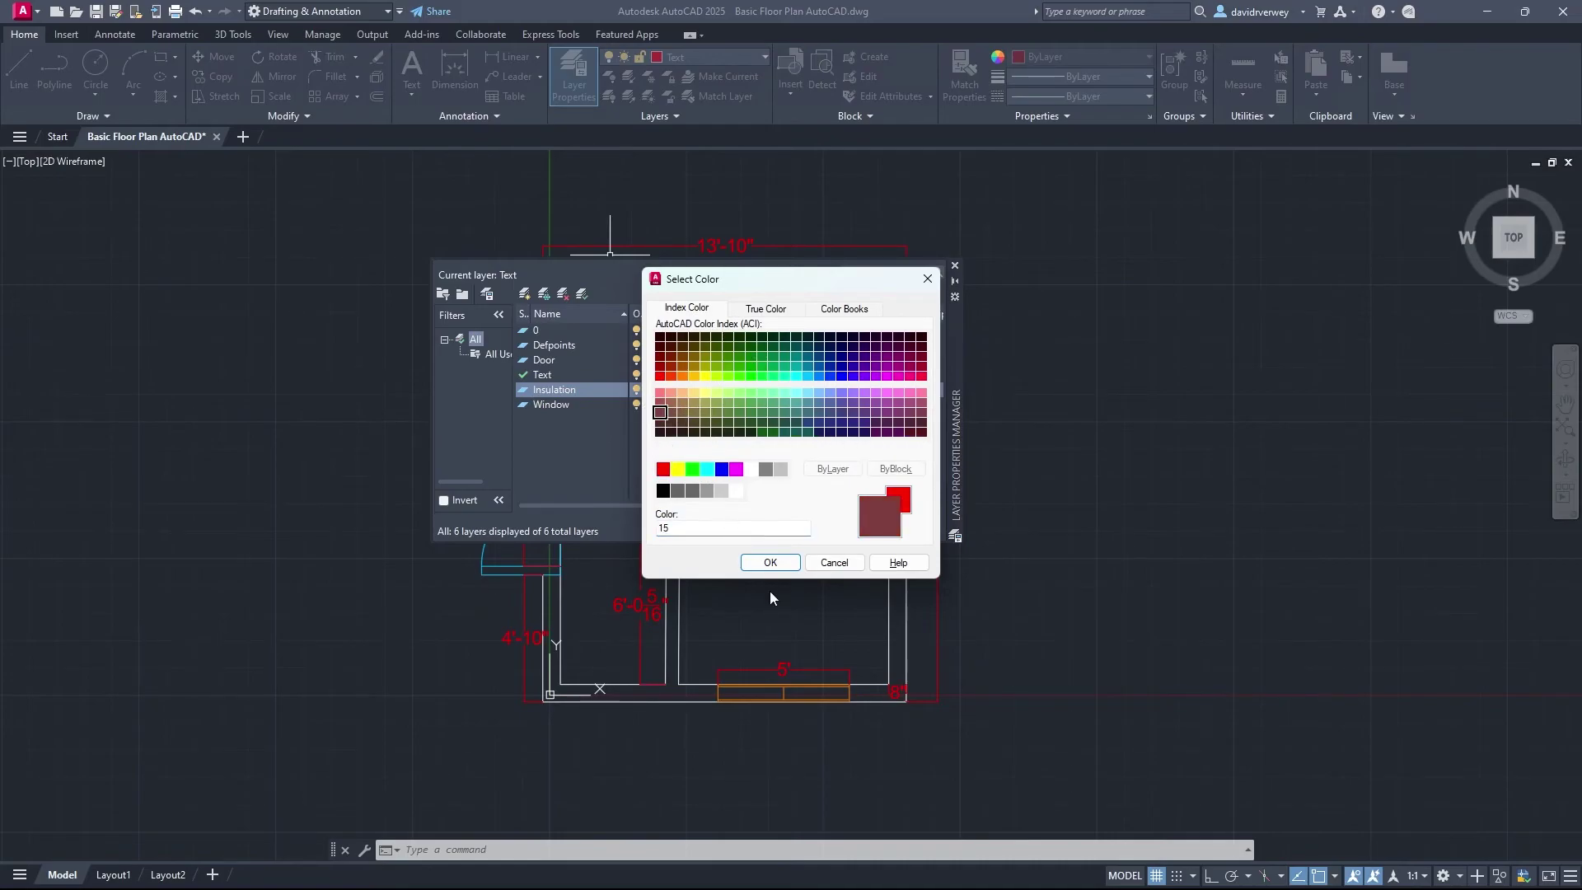
left_click(769, 562)
double_click(577, 389)
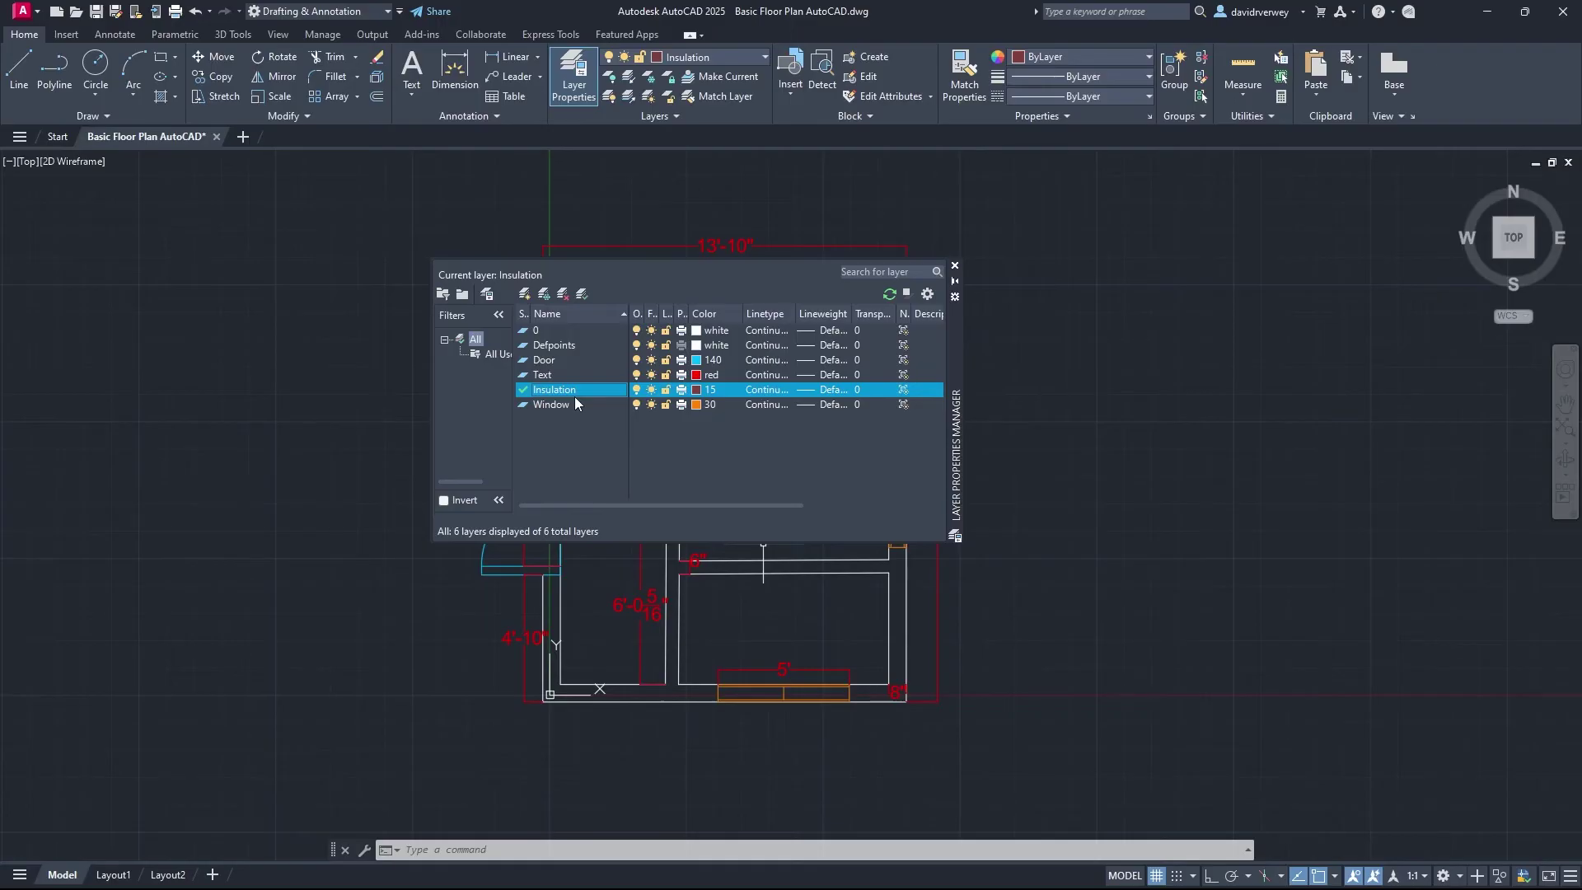
left_click(956, 267)
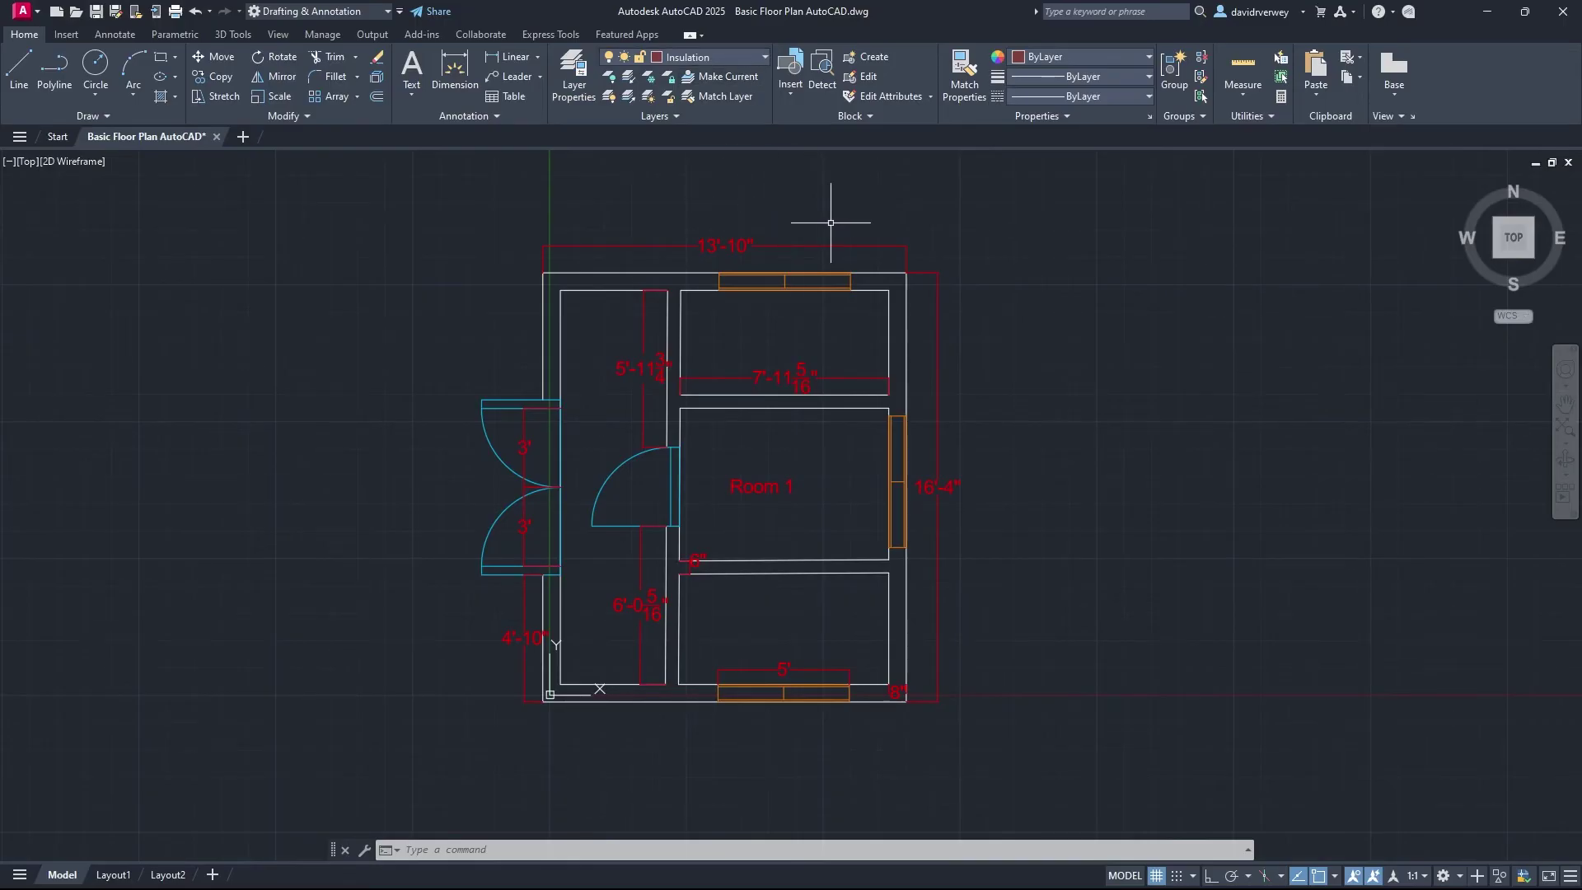
Step: Hatch the northern and southern wall areas, including the interior partitions, by picking an internal point in each, leaving the rooms unfilled
type("hatch")
key("Return")
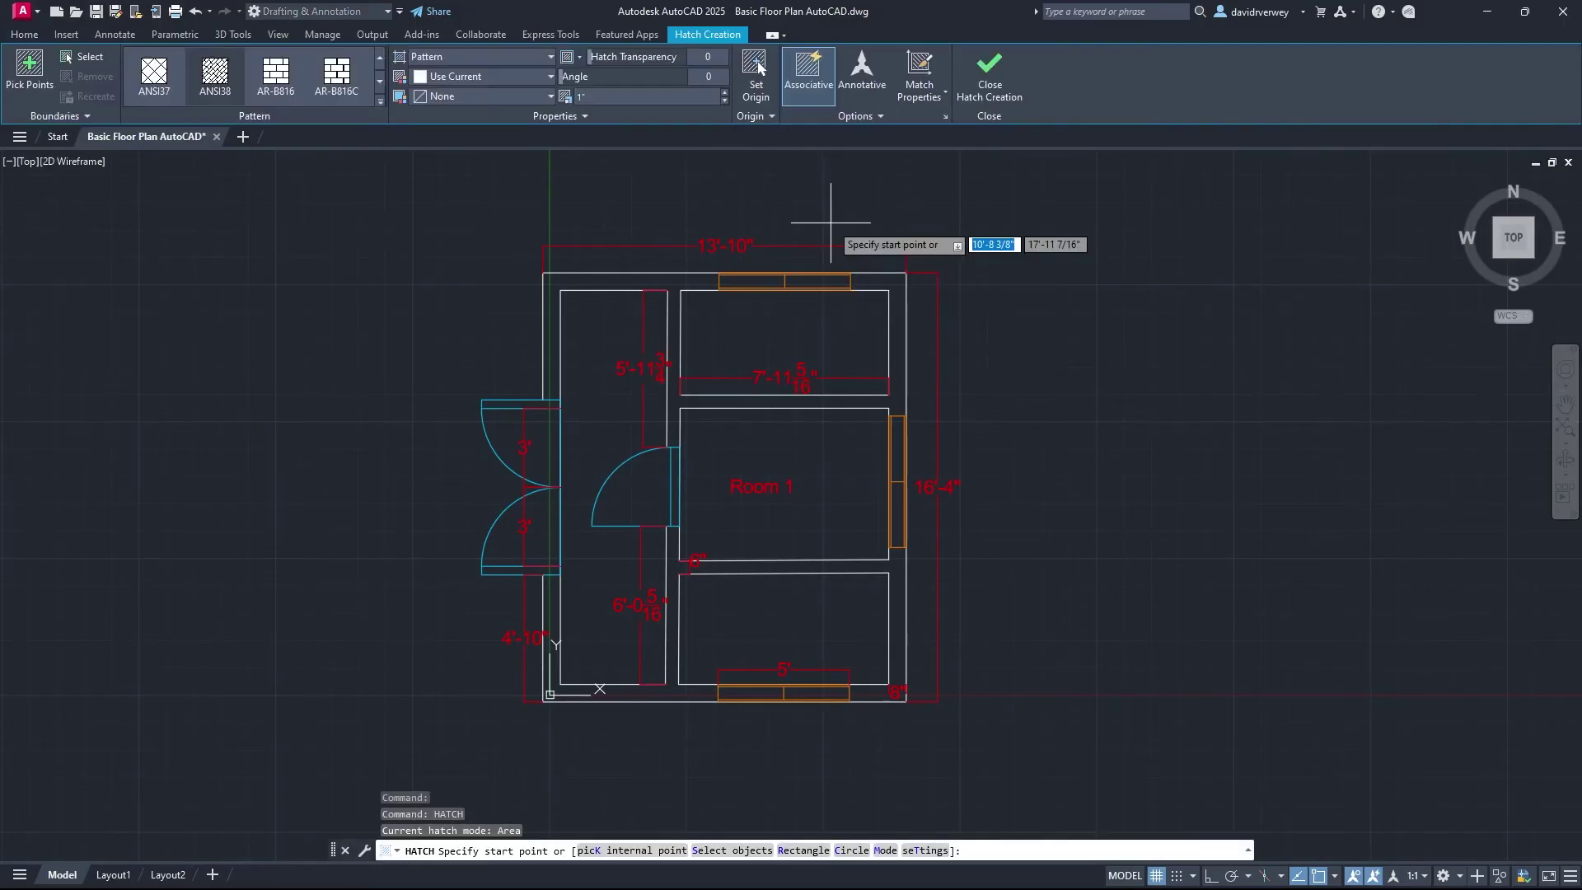
left_click(661, 112)
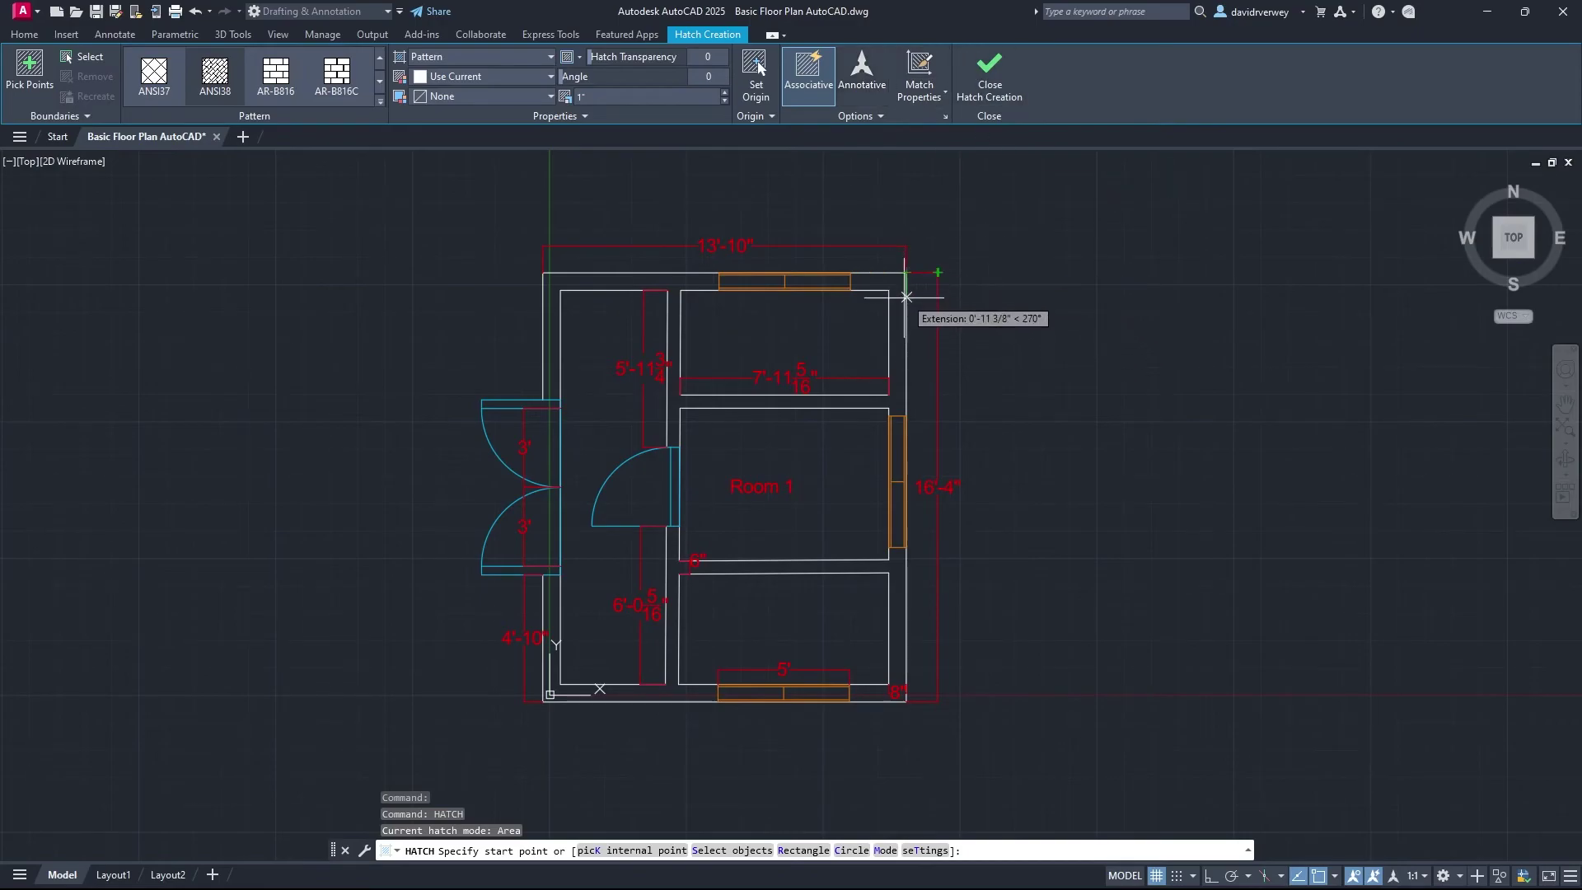
key("Down")
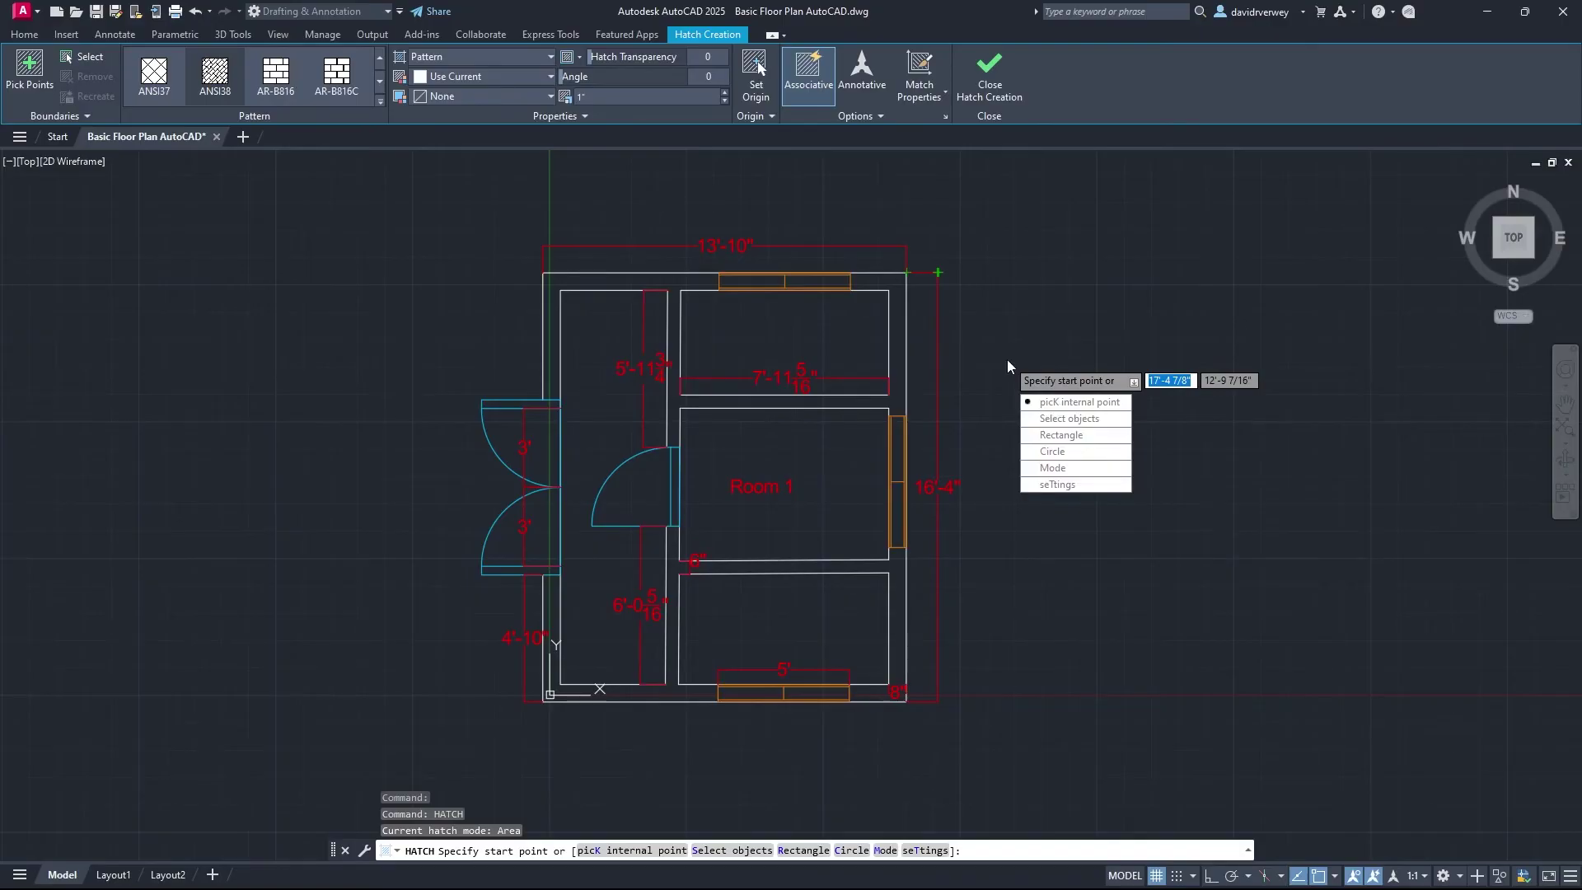
type("K")
key("Return")
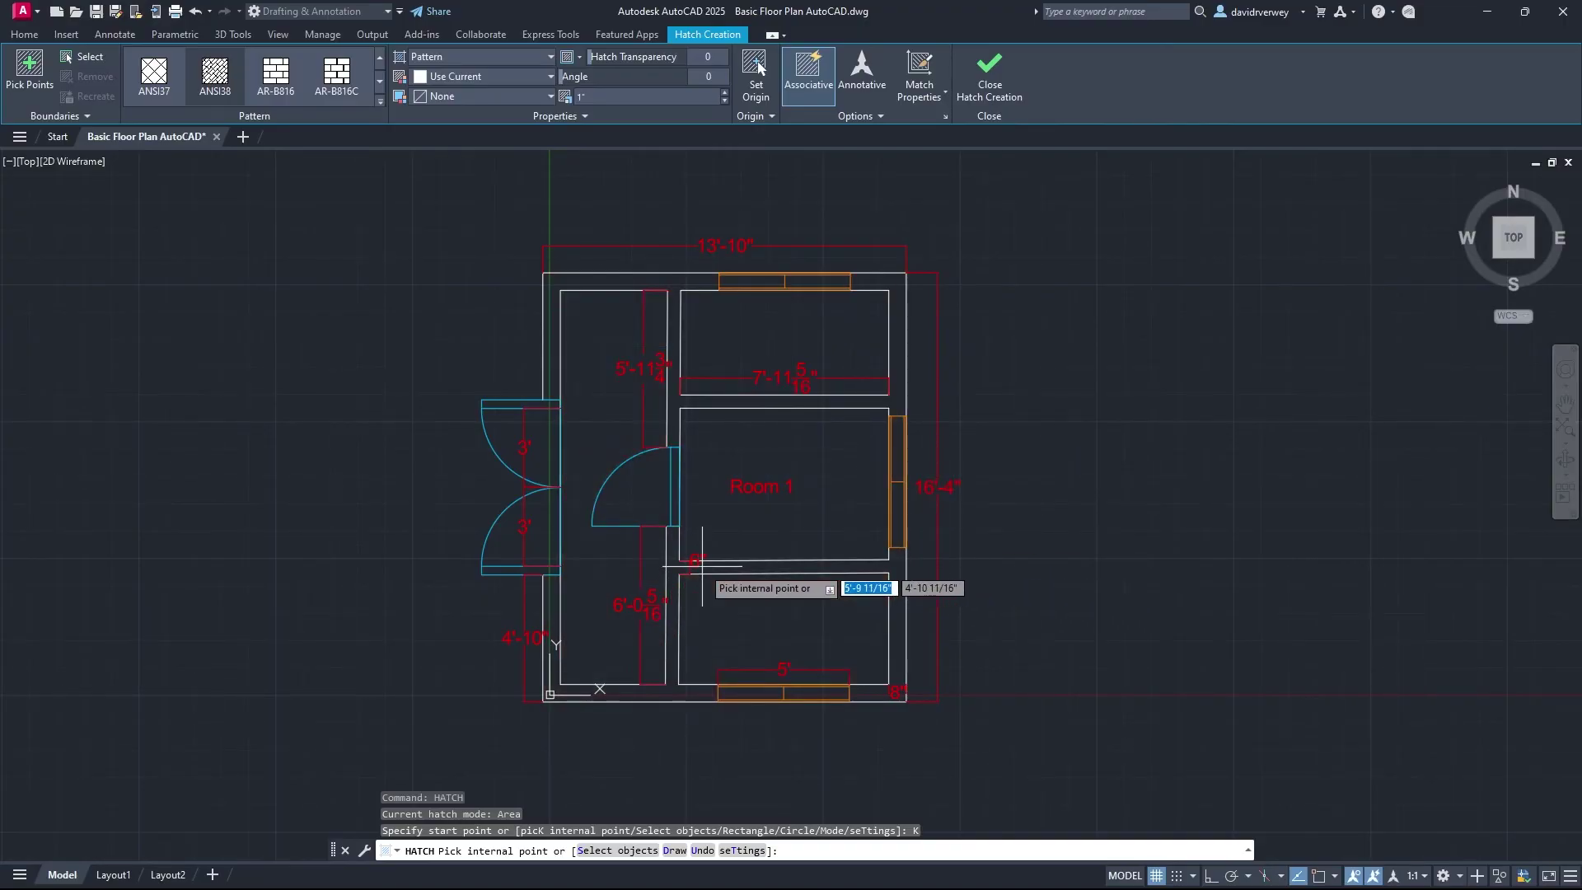
left_click(690, 698)
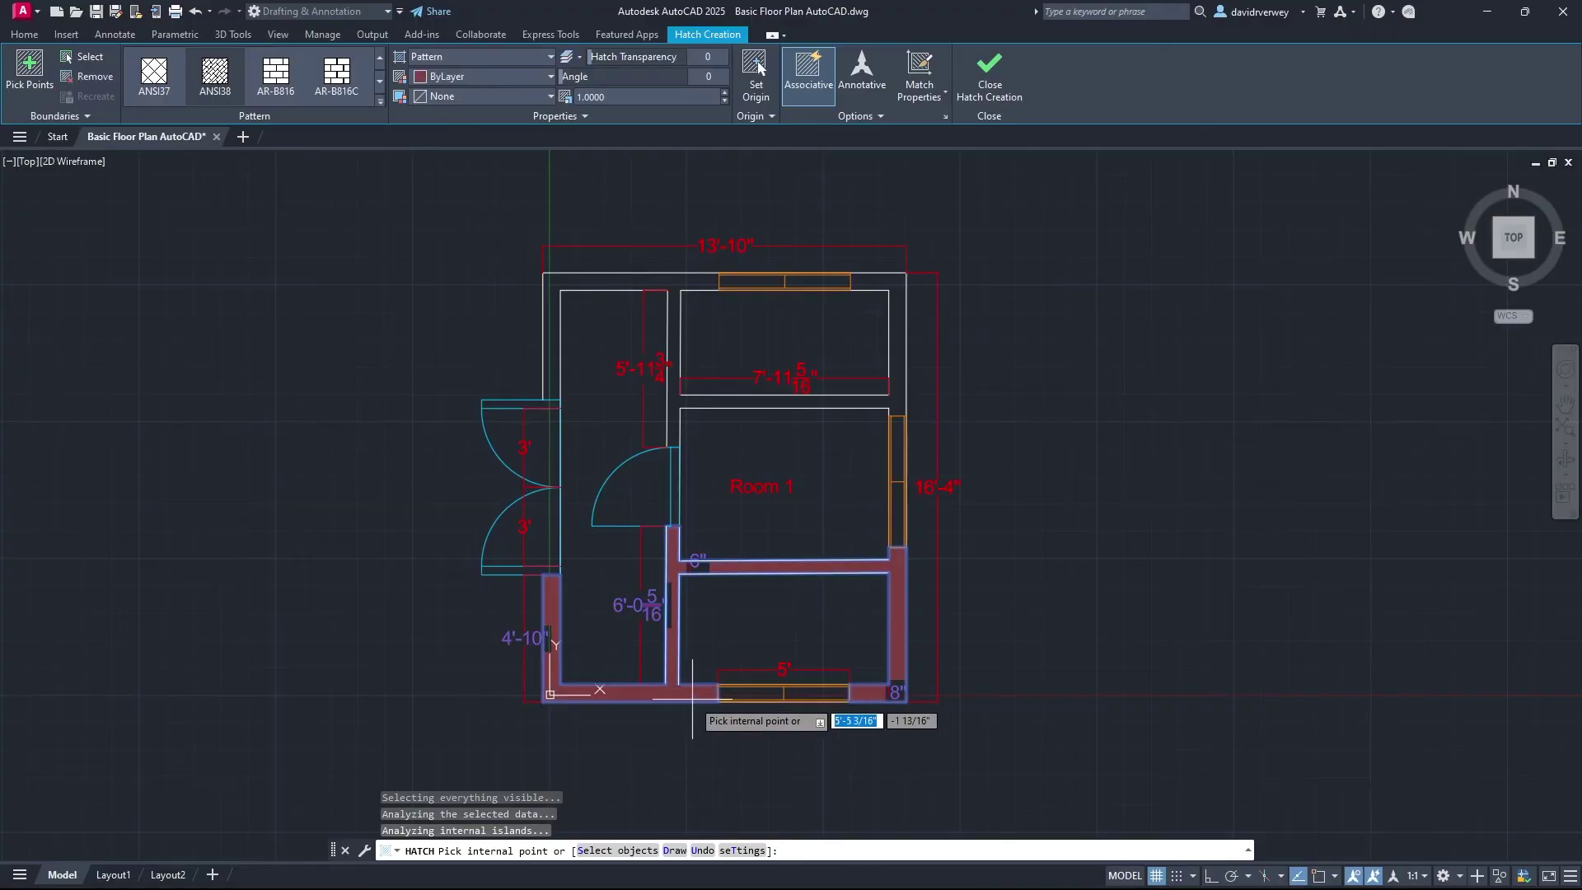
left_click(898, 404)
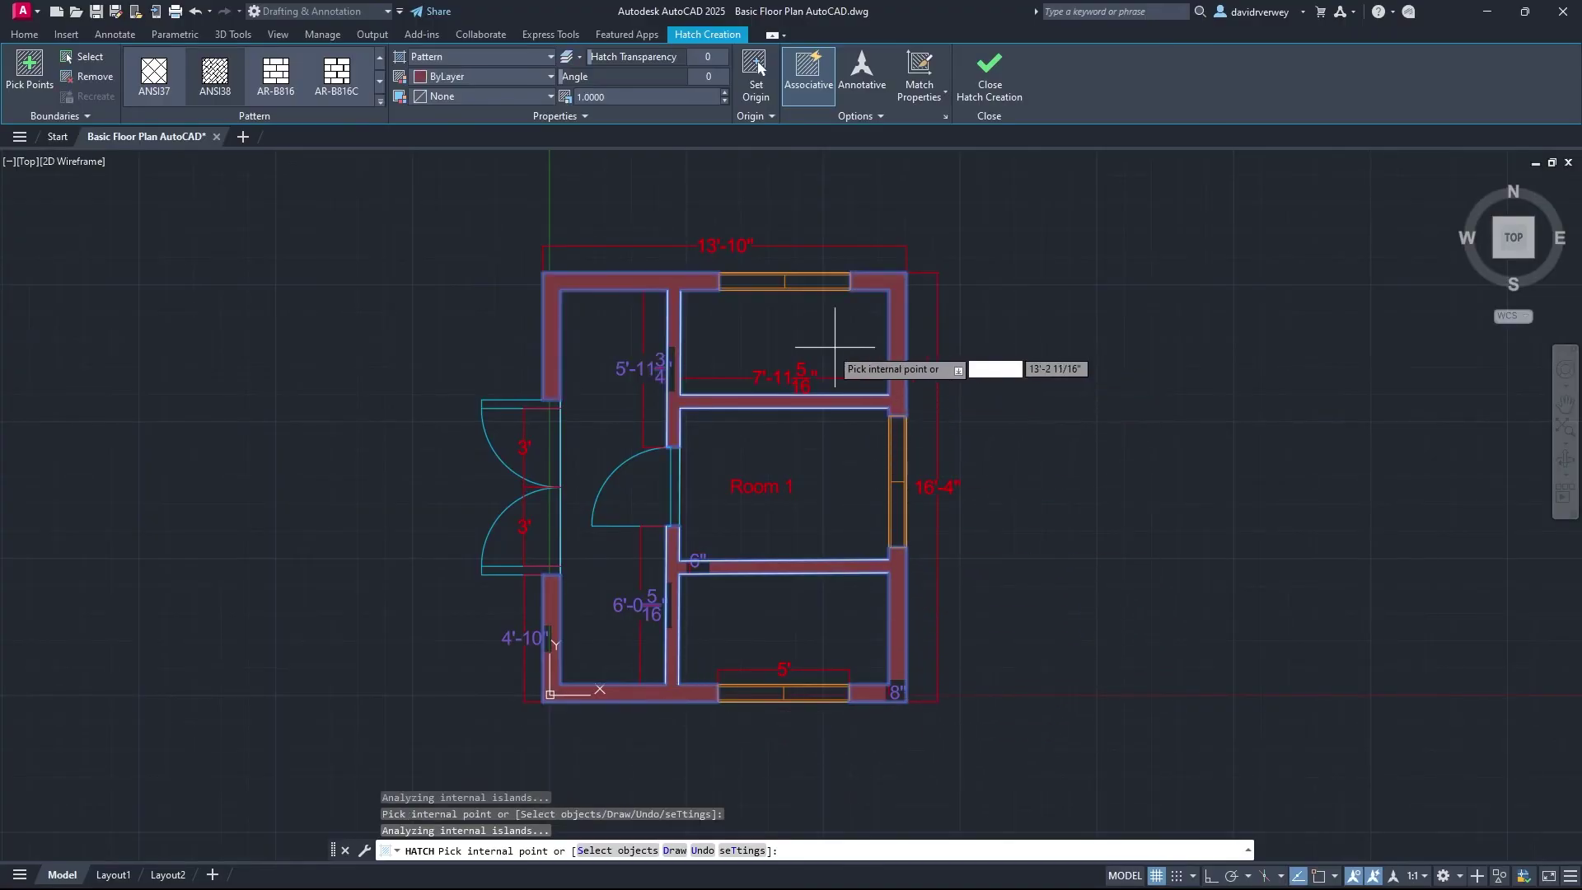
left_click(820, 453)
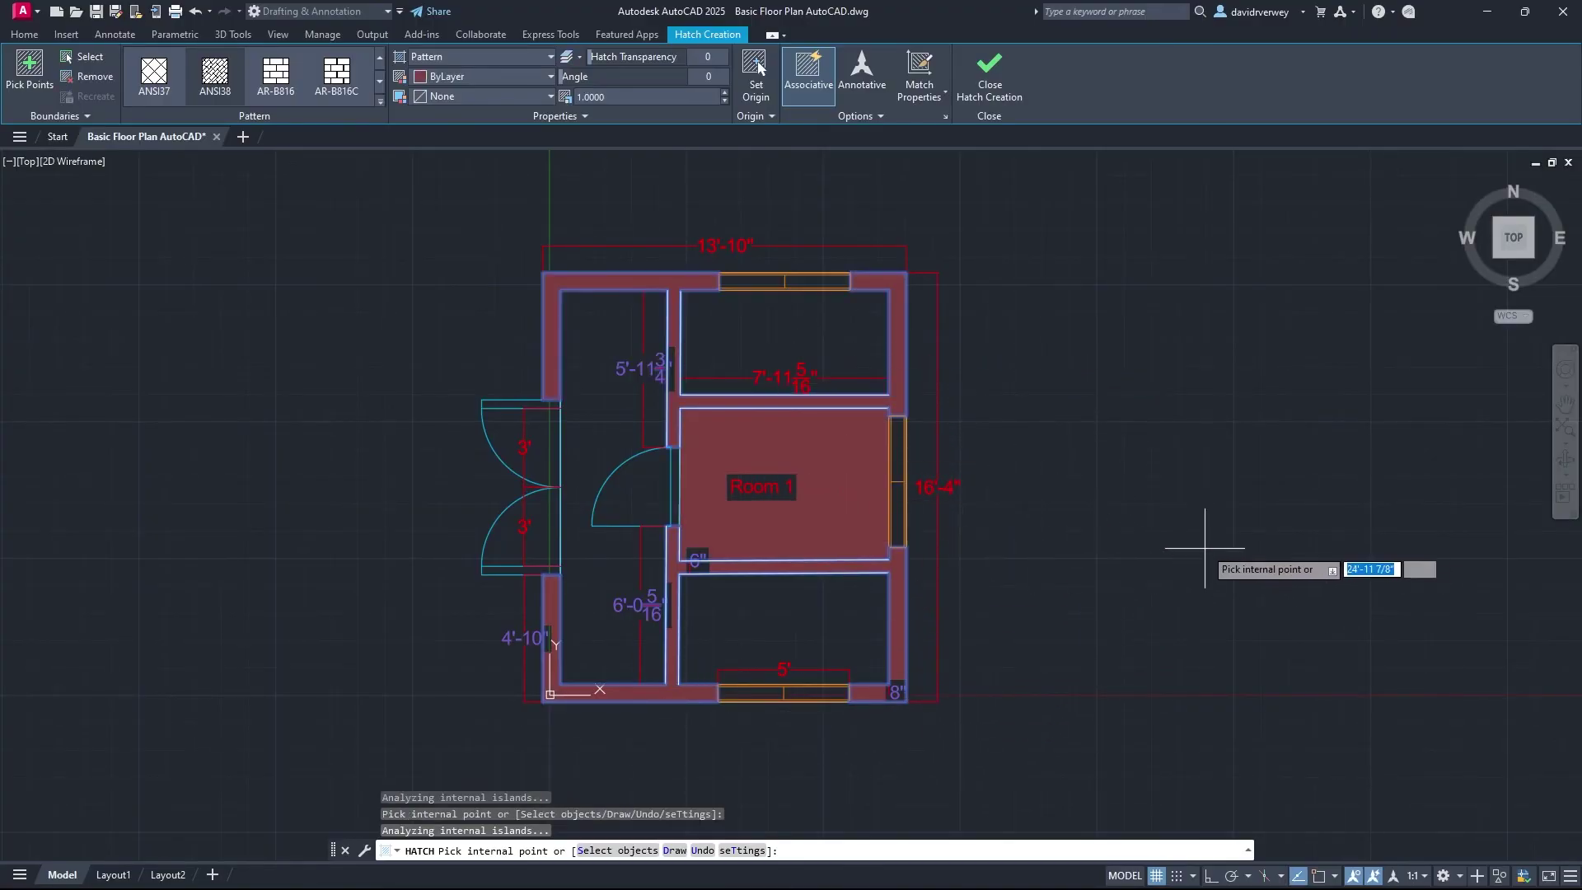
scroll(746, 569, "up", 7)
scroll(737, 565, "down", 5)
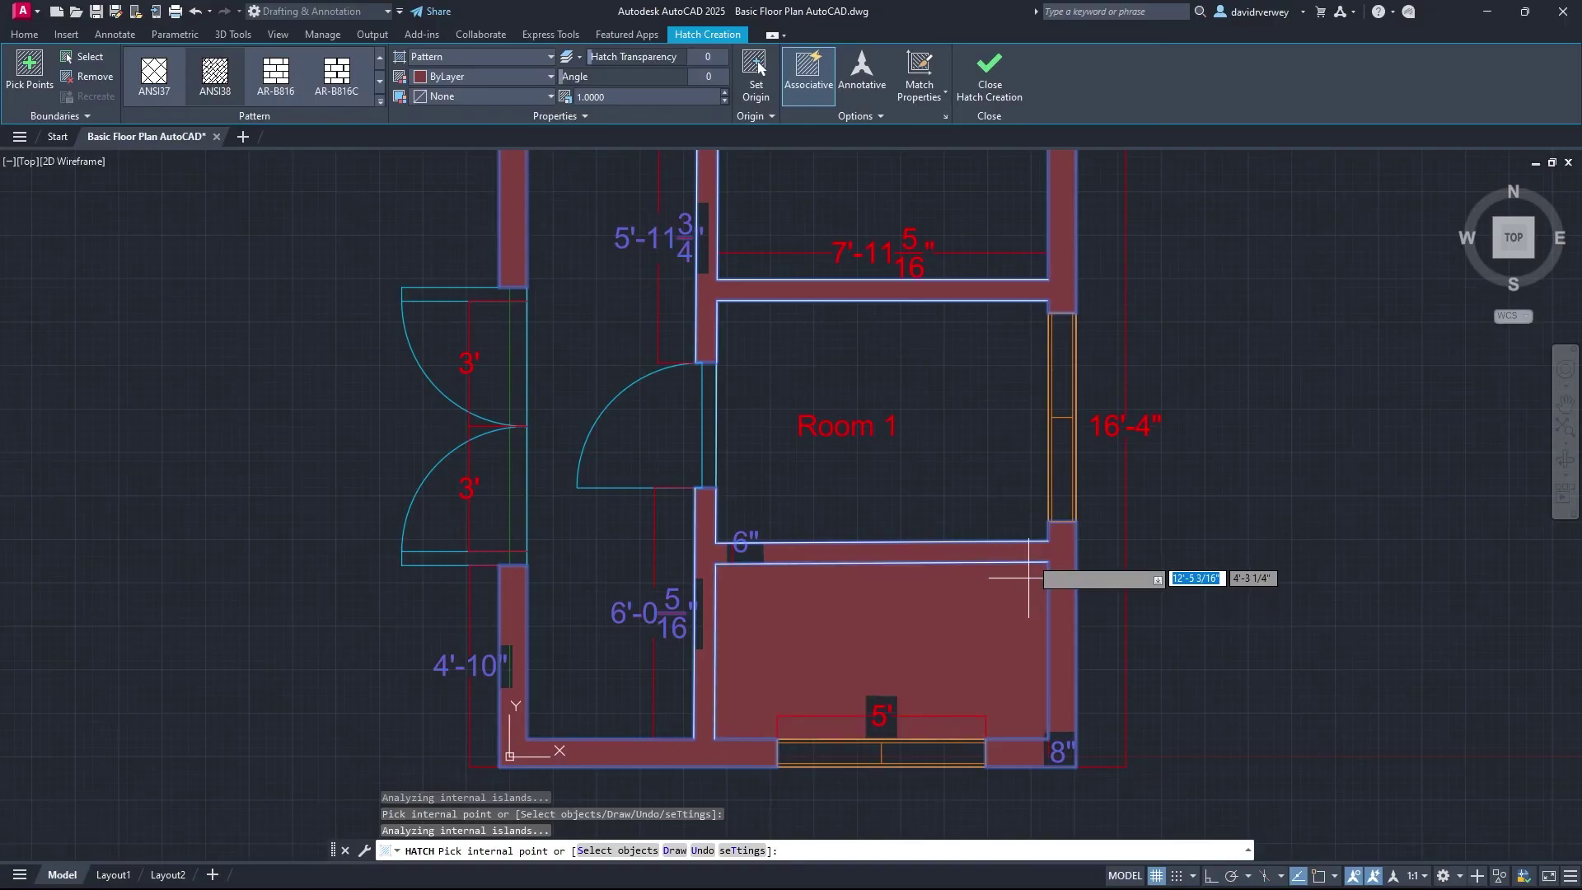
key("Return")
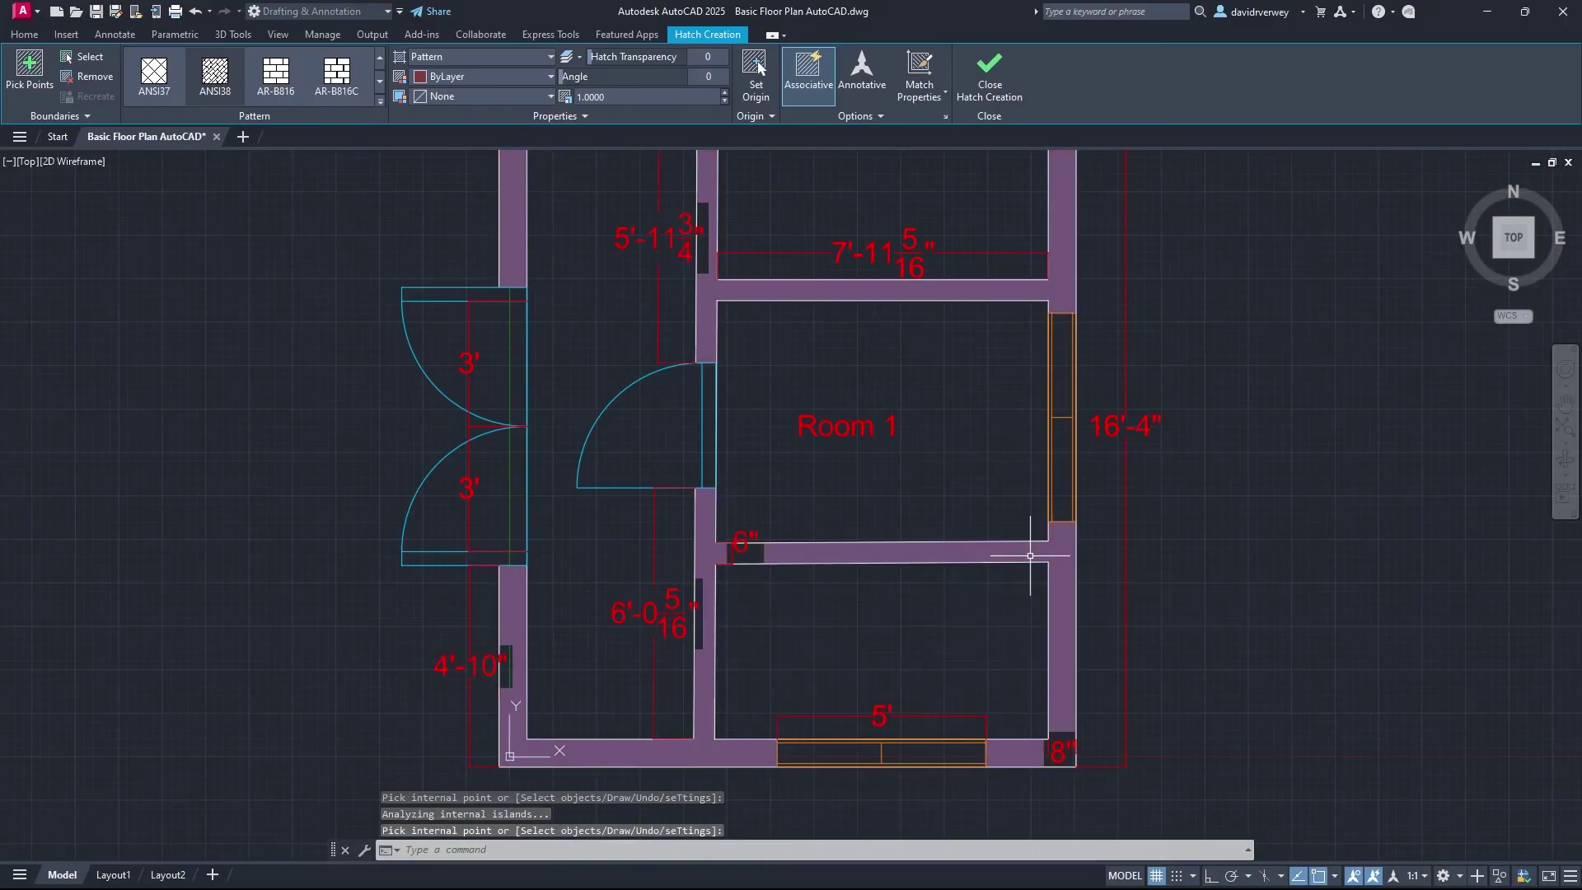
Step: Erase the wall-thickness dimensions at the southeast corner and at the west end of the partition below Room 1
middle_click_drag(913, 408, 795, 417)
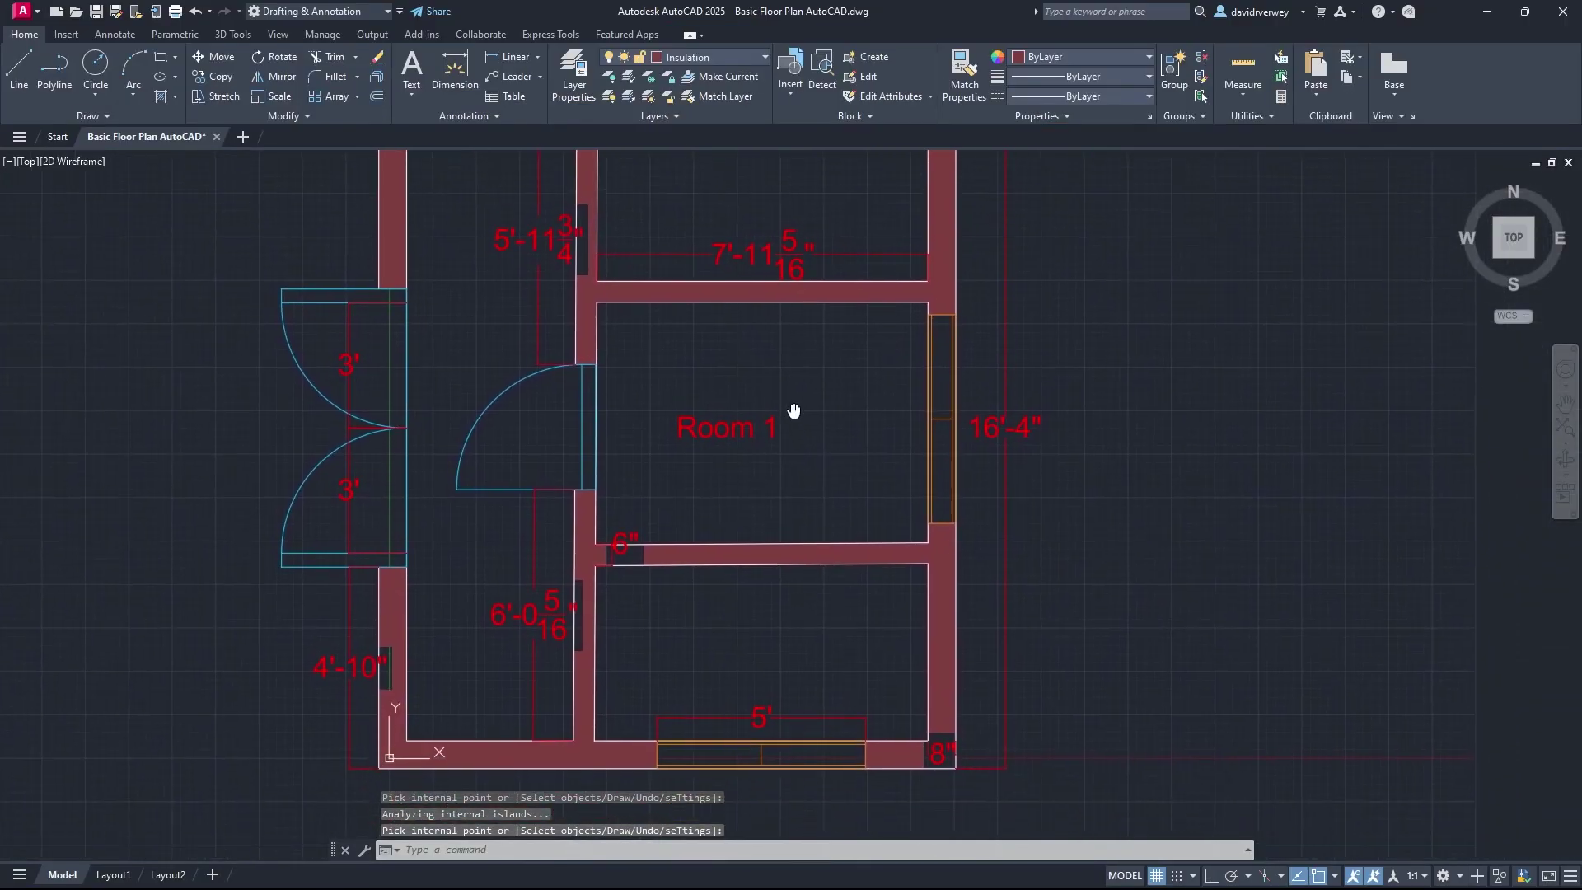
middle_click_drag(961, 590, 1007, 417)
key("Return")
left_click(988, 555)
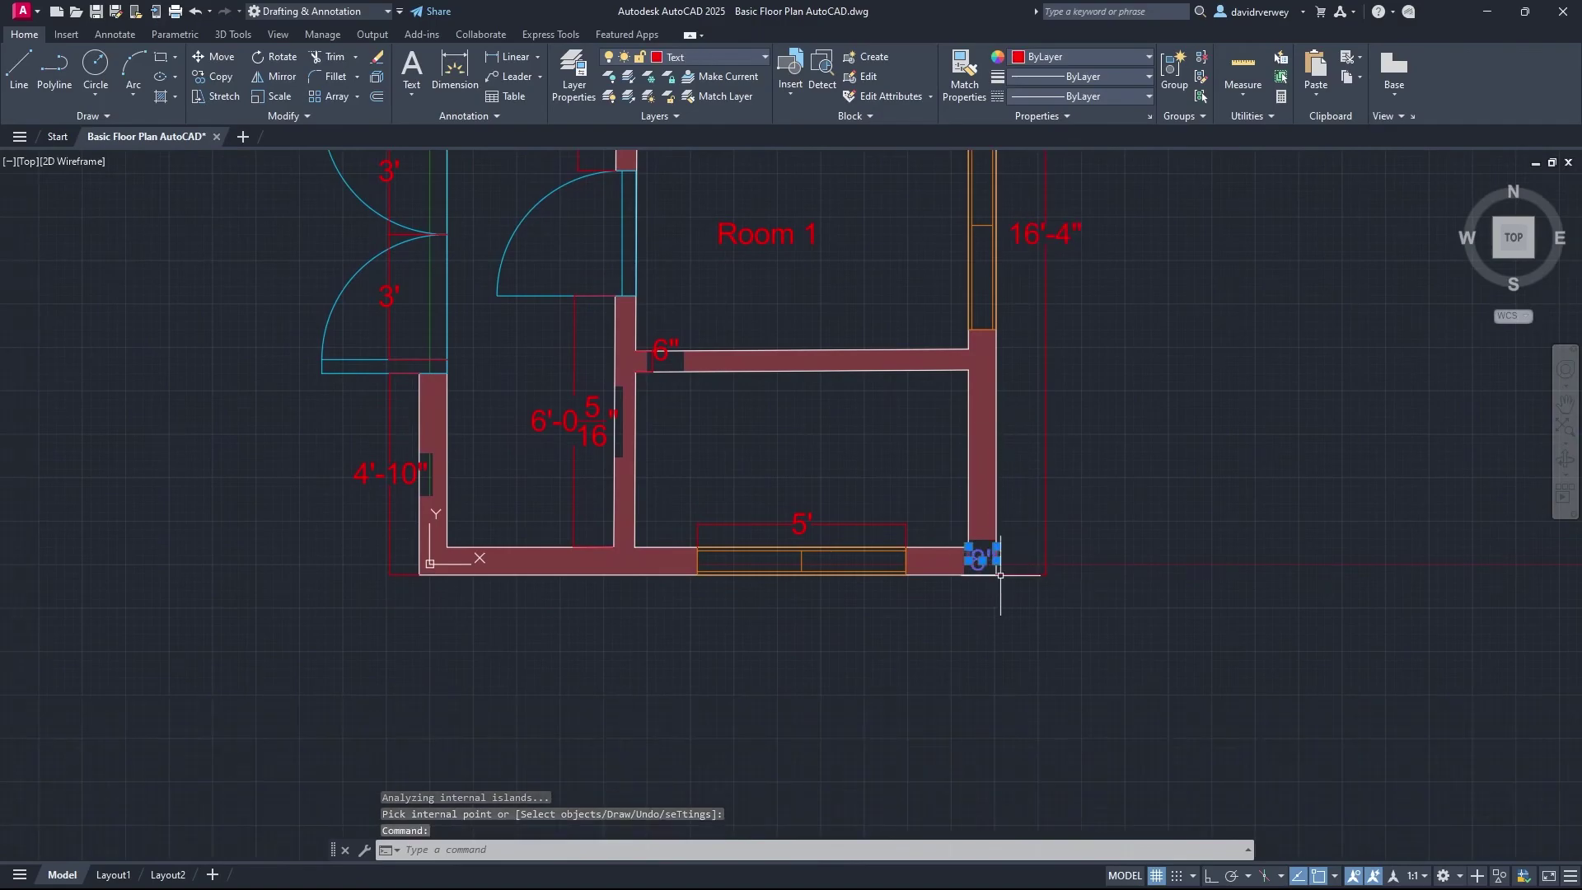
type("er")
key("Return")
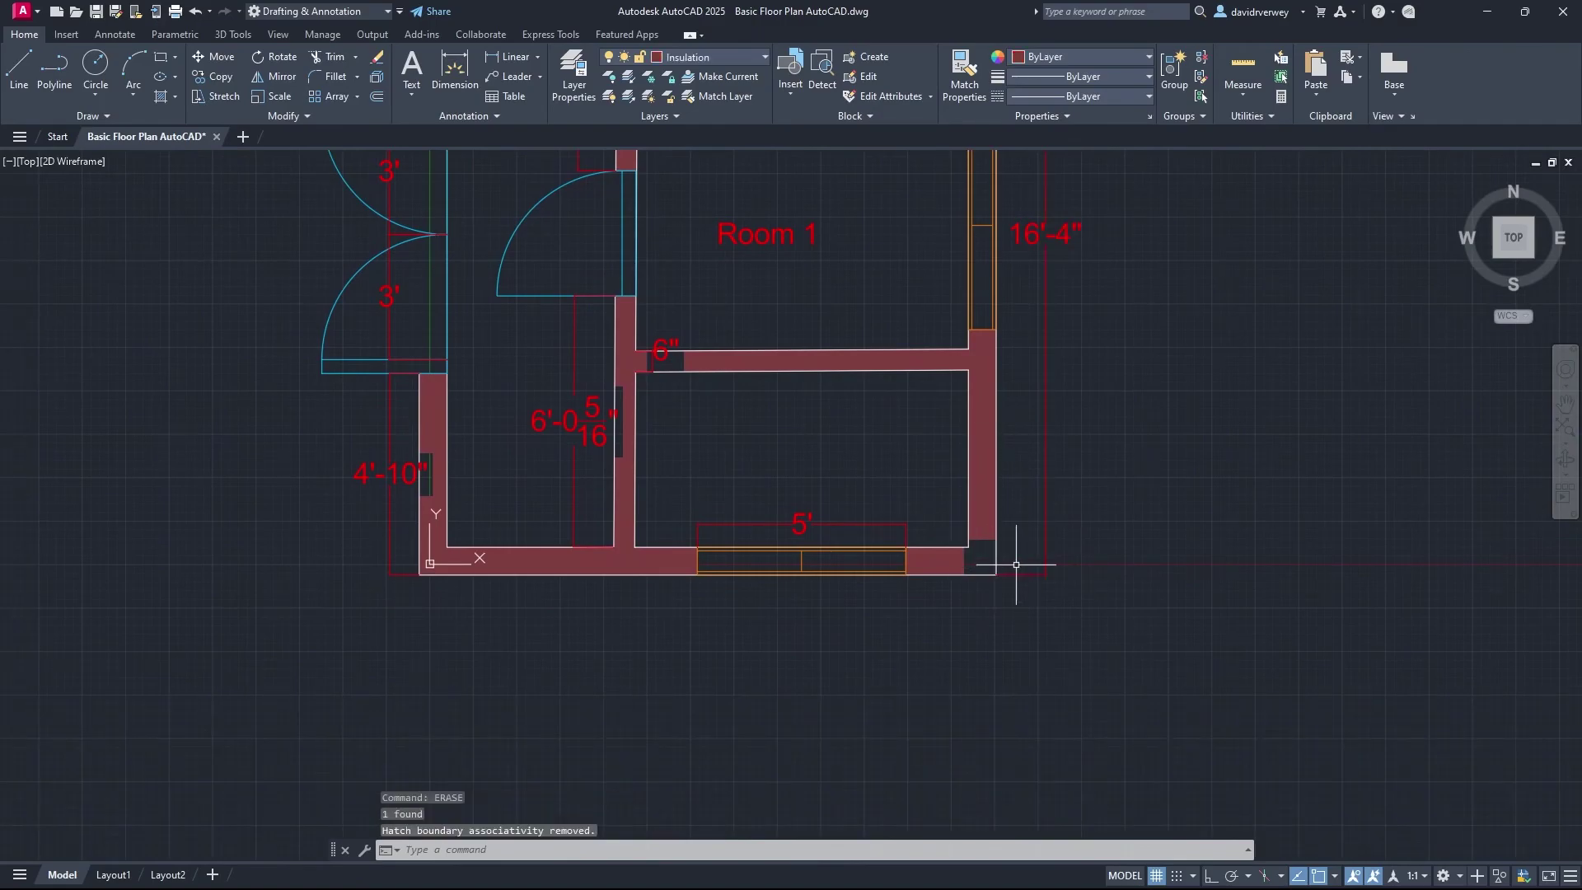
left_click(659, 353)
type("era")
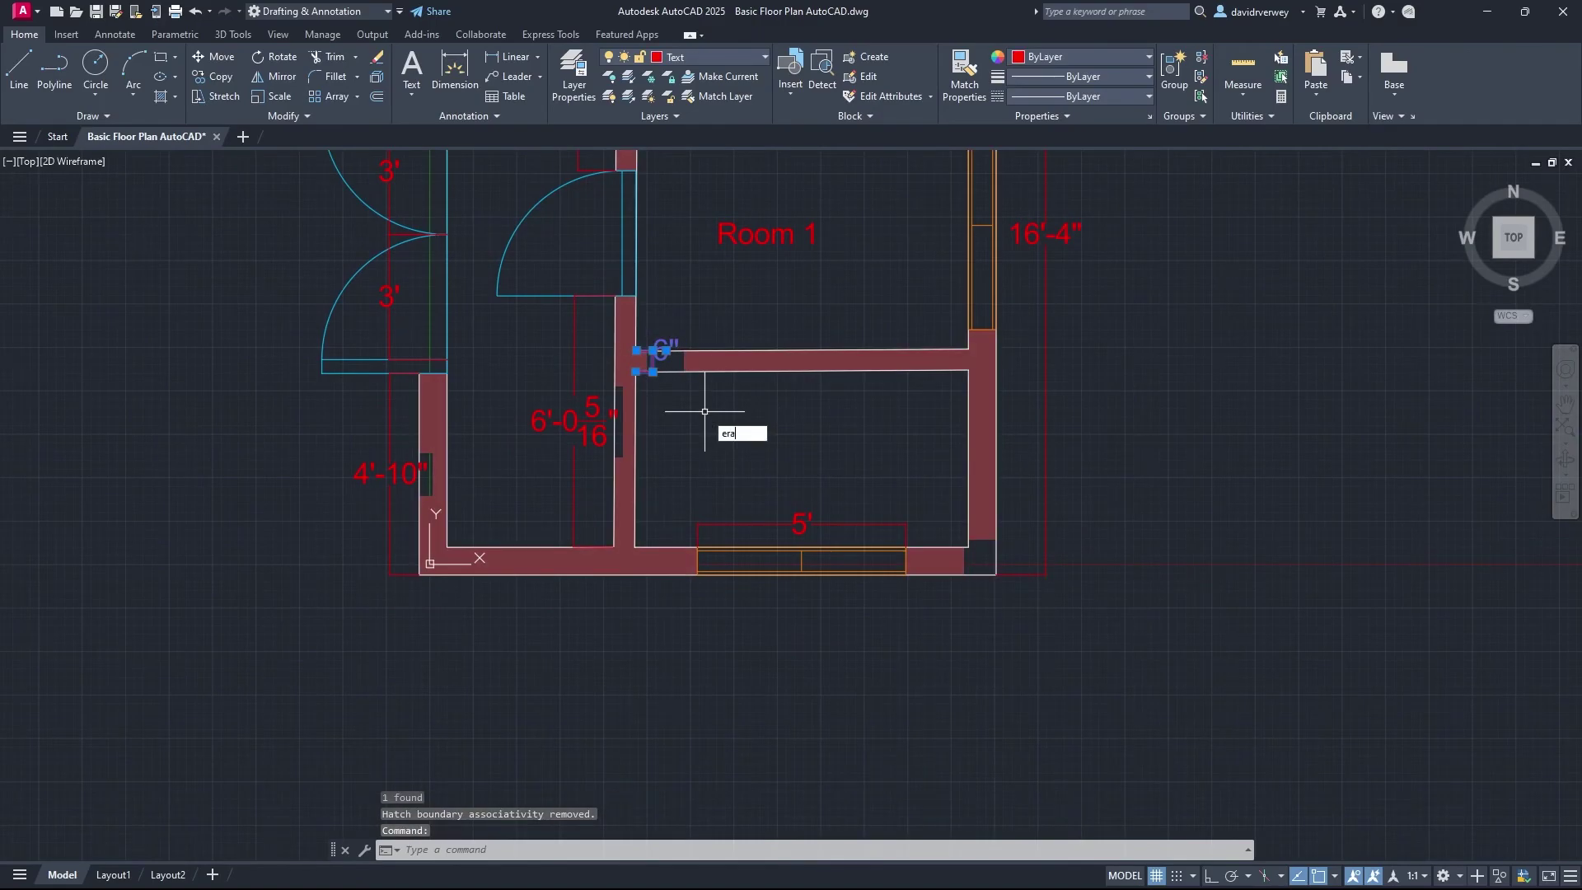
key("Return")
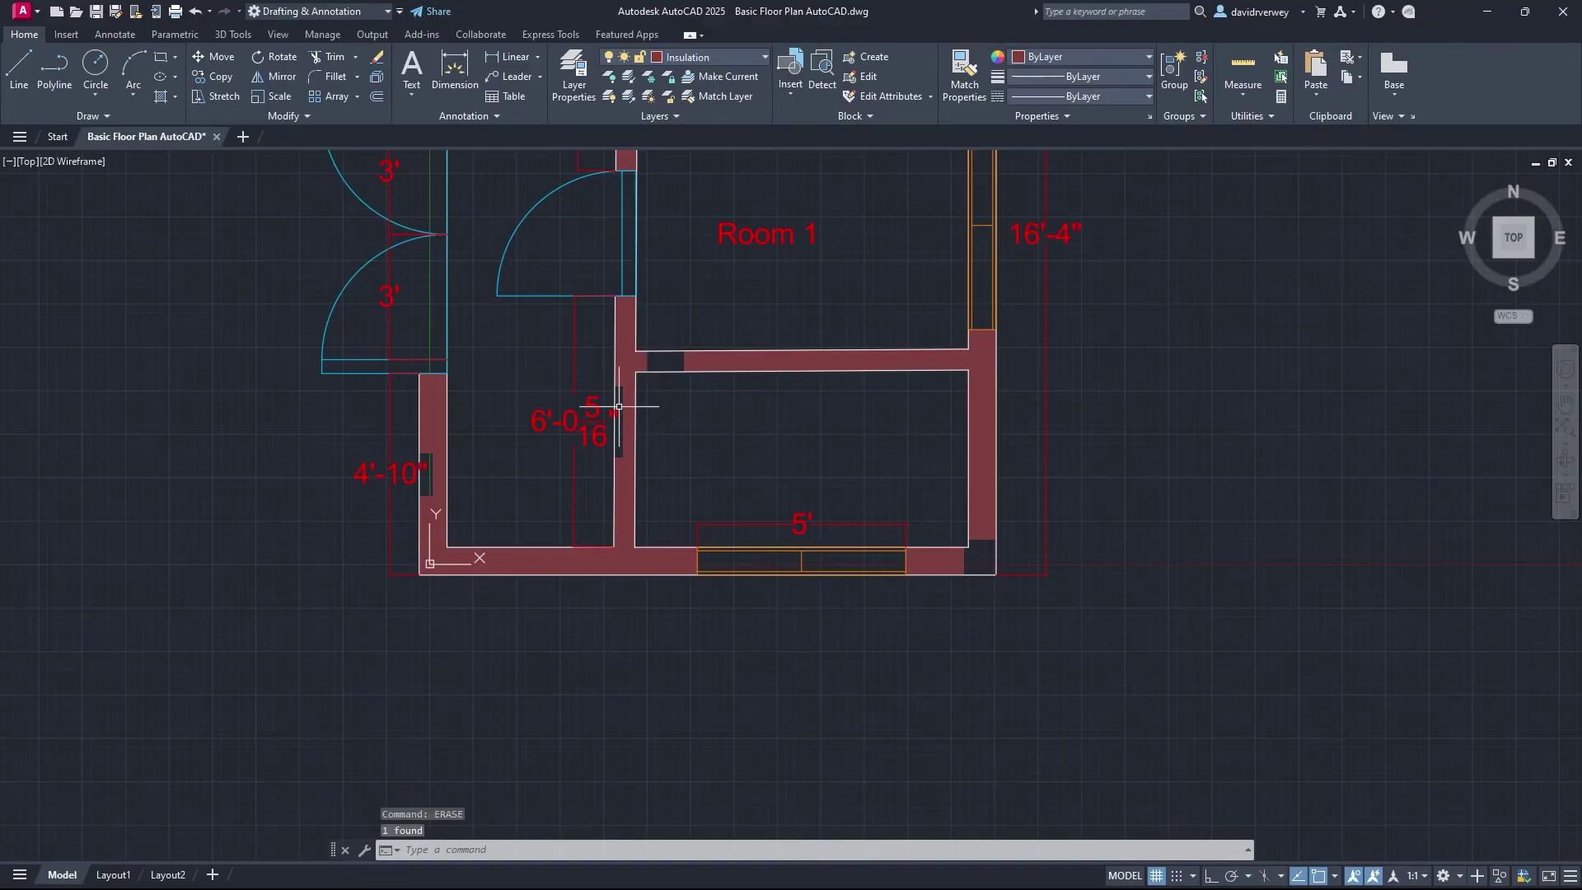
Step: Move the 6'-0 5/16" partition dimension and the 4'-10" west-wall dimension farther west, clear of the hatched walls
left_click(577, 417)
left_click(557, 421)
left_click(392, 474)
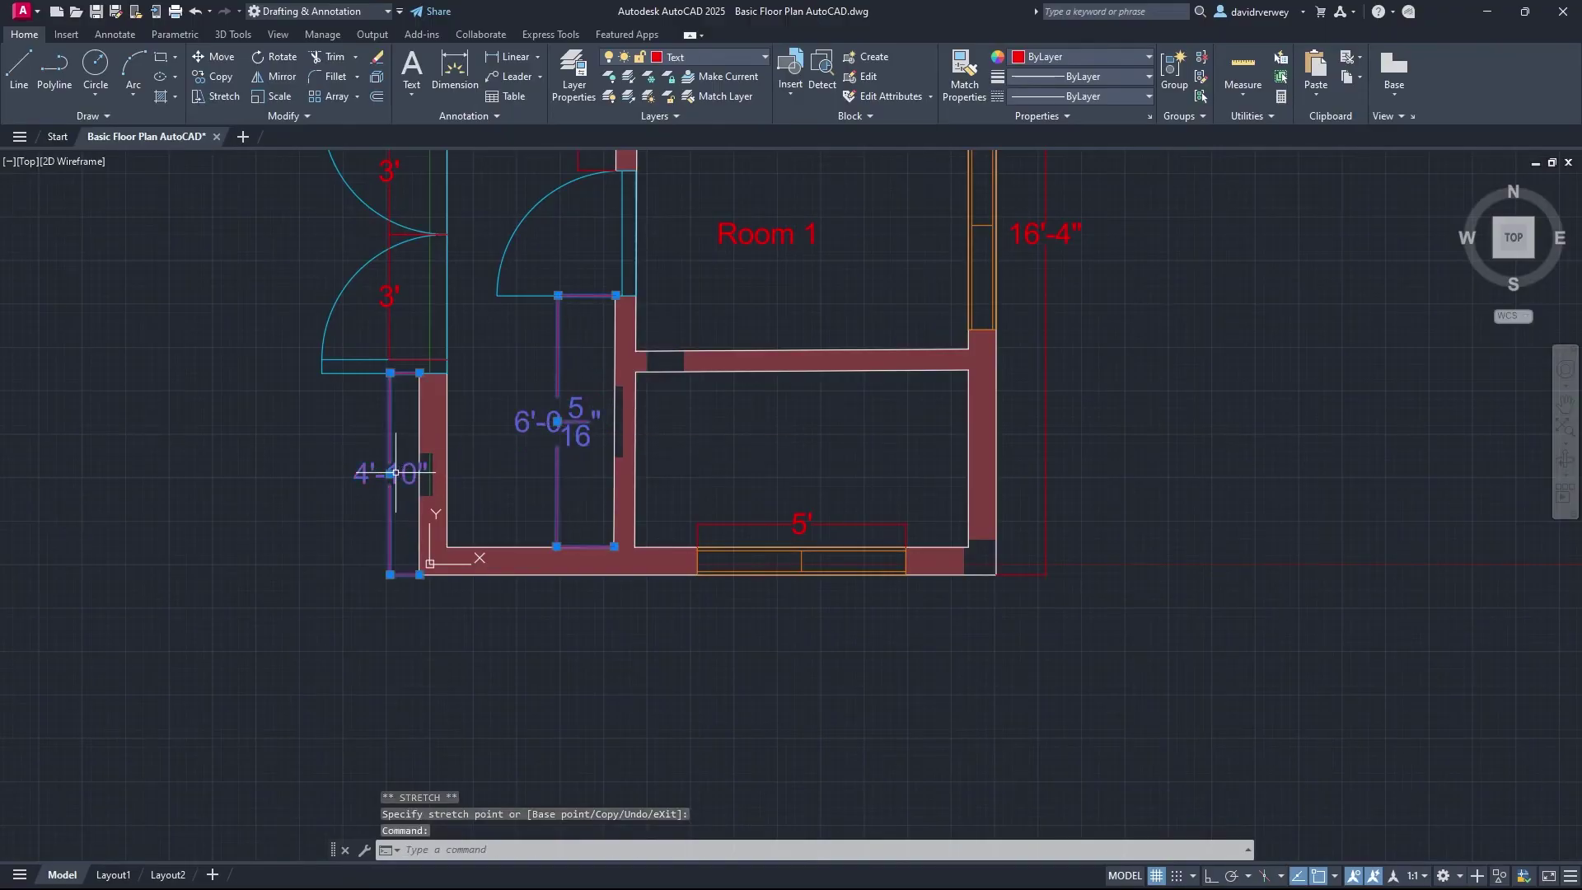
left_click(389, 475)
Step: Move the 5'-11 3/4" dimension of the upper partition west, aligning it with the partition dimension south of the door
mouse_move(477, 378)
middle_mouse_down()
mouse_move(478, 452)
mouse_move(435, 614)
middle_mouse_up()
middle_click_drag(551, 272, 519, 441)
left_click(493, 445)
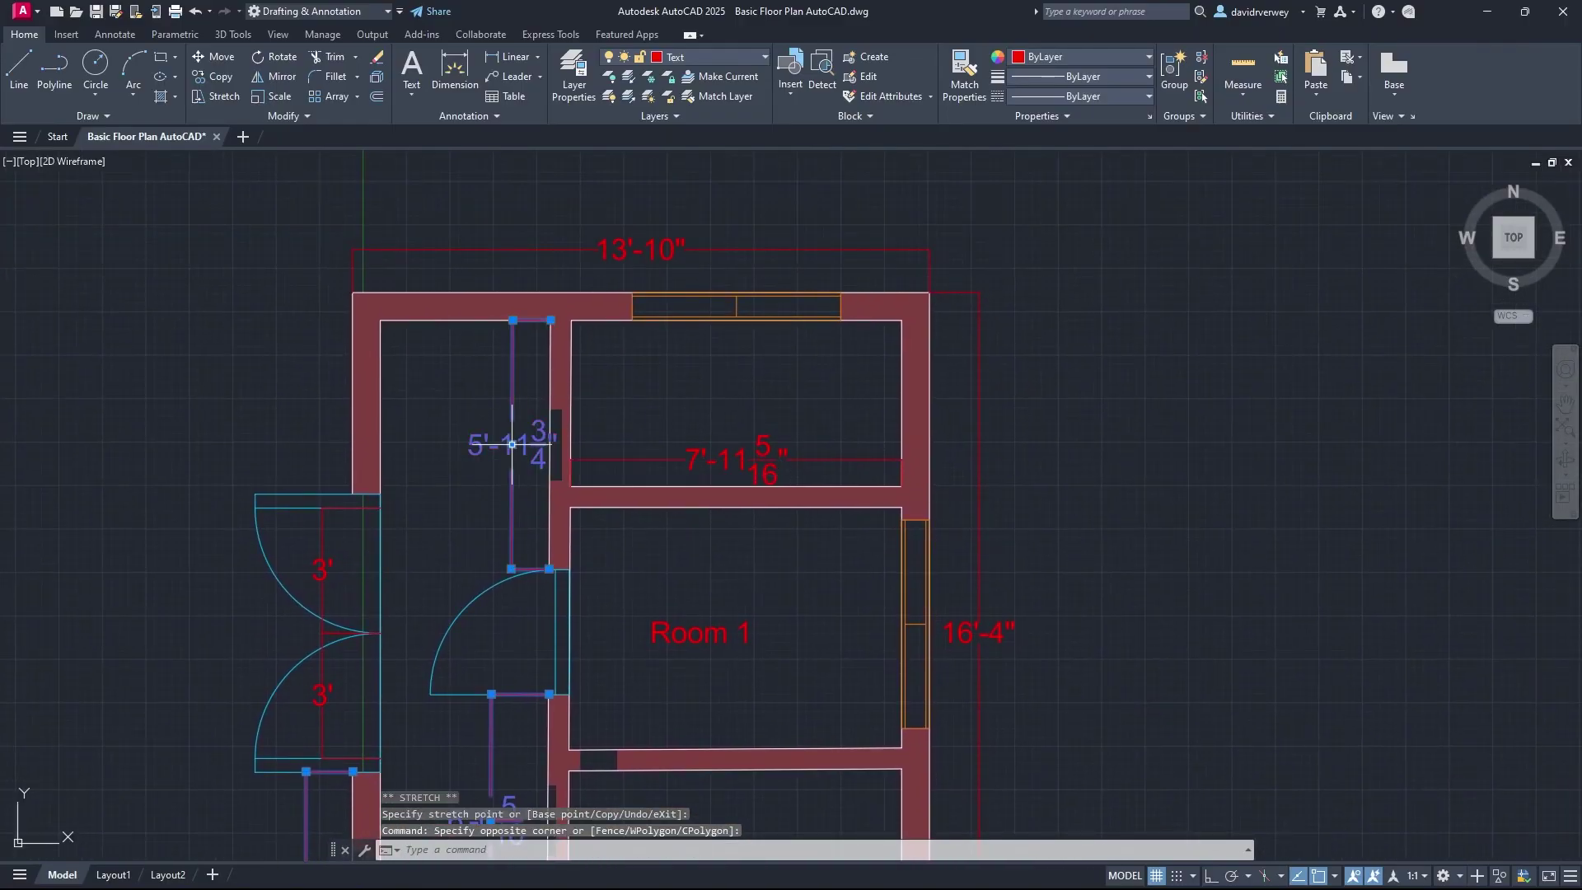
left_click(492, 445)
left_click(492, 446)
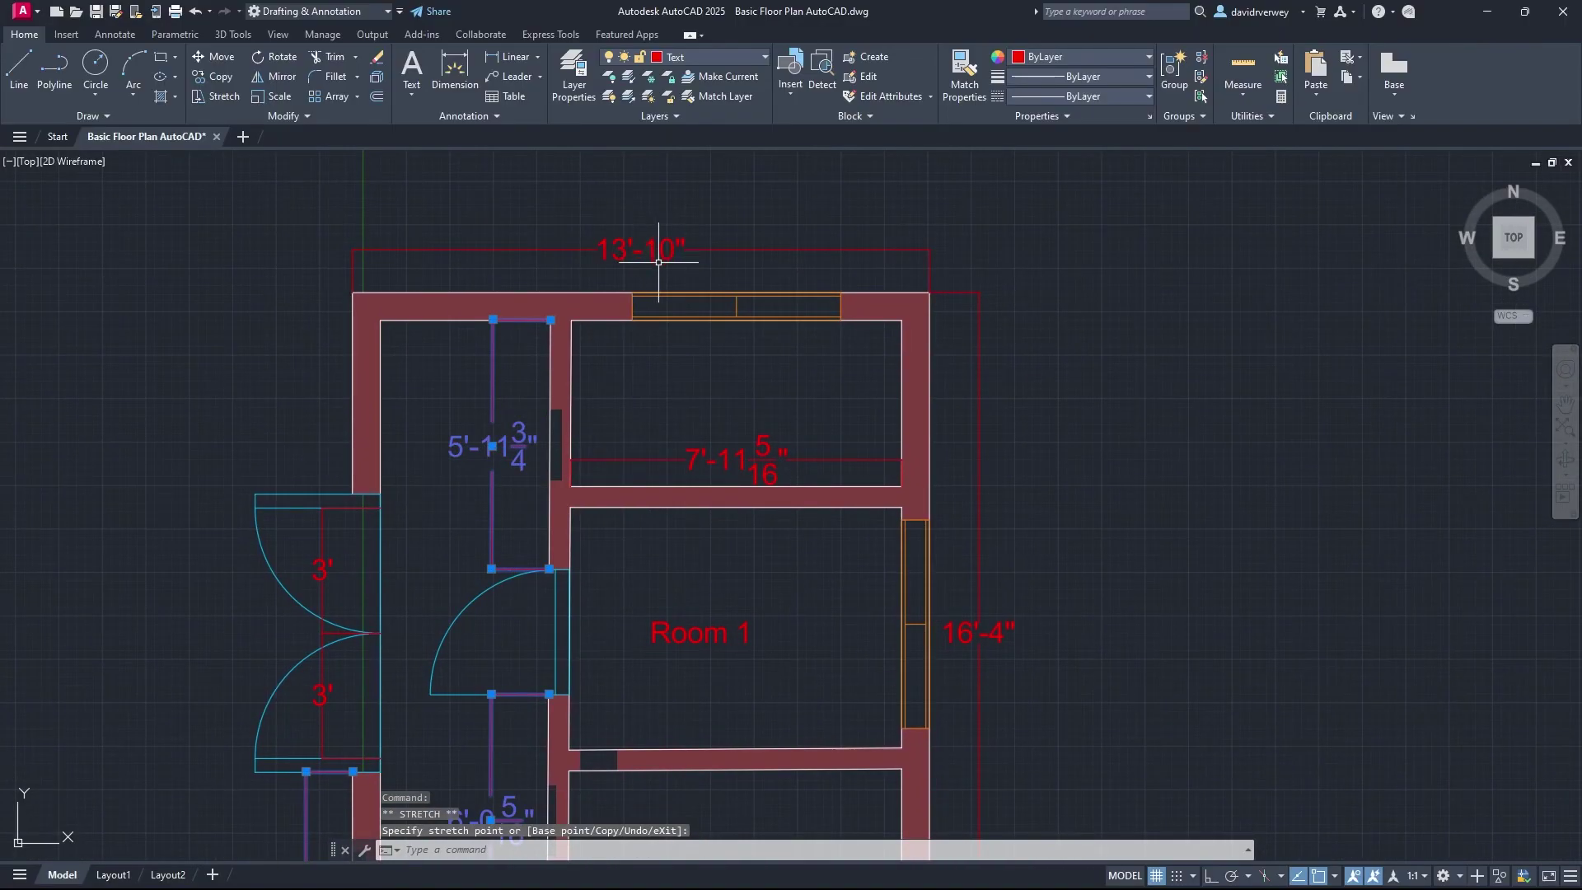
left_click(763, 469)
middle_click_drag(1074, 498, 1127, 611)
key("Escape")
Step: Hatch the southern and northern wall areas again by picking an internal point in each, leaving Room 1 unfilled
type("hatch")
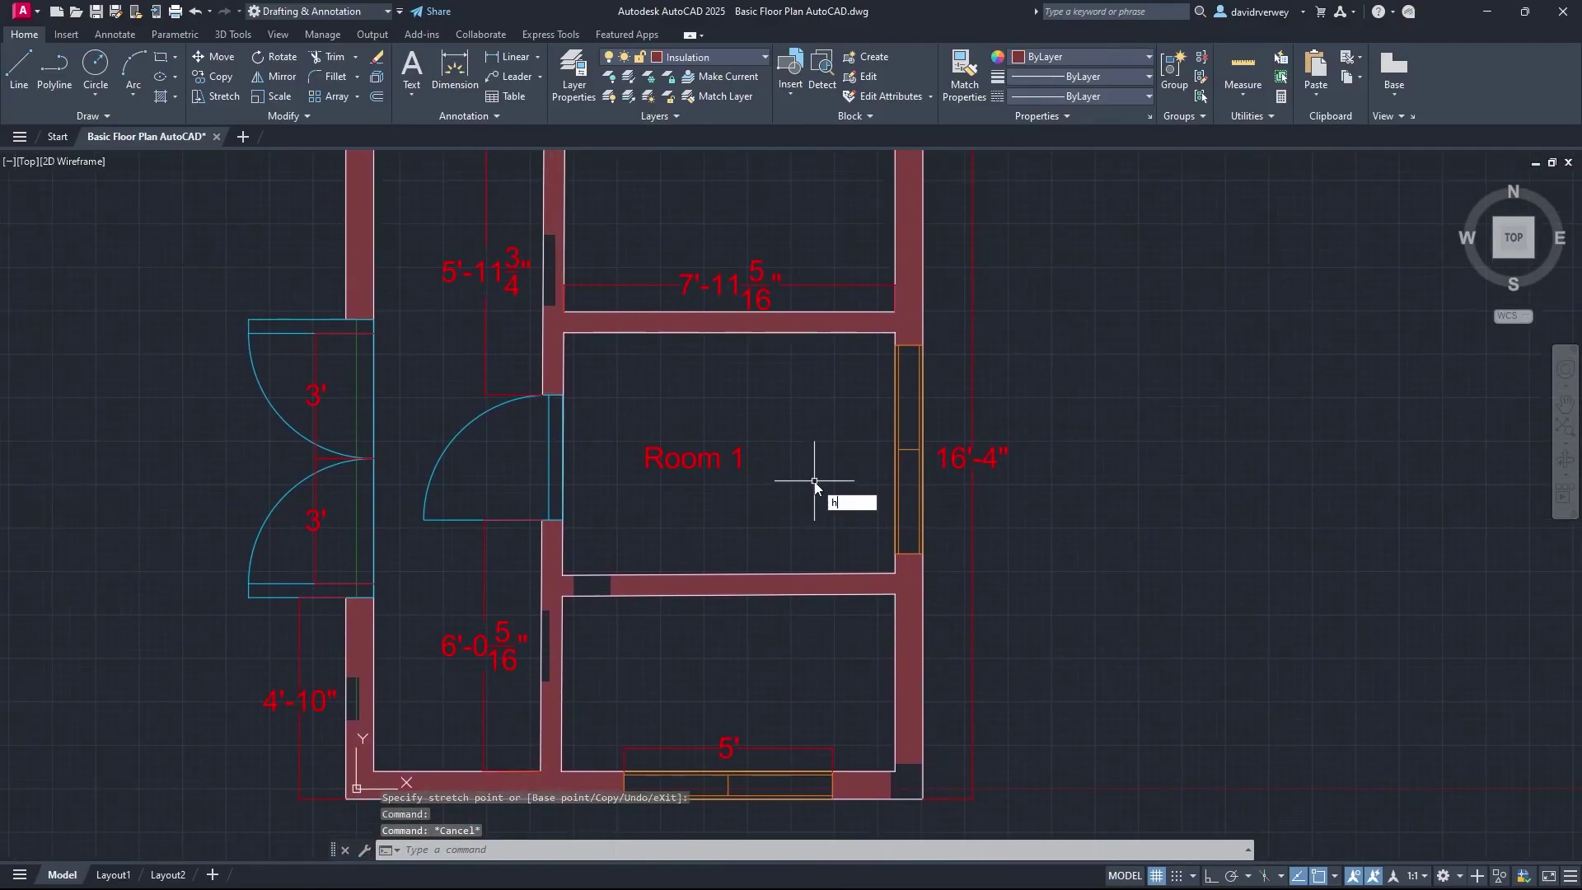
key("Return")
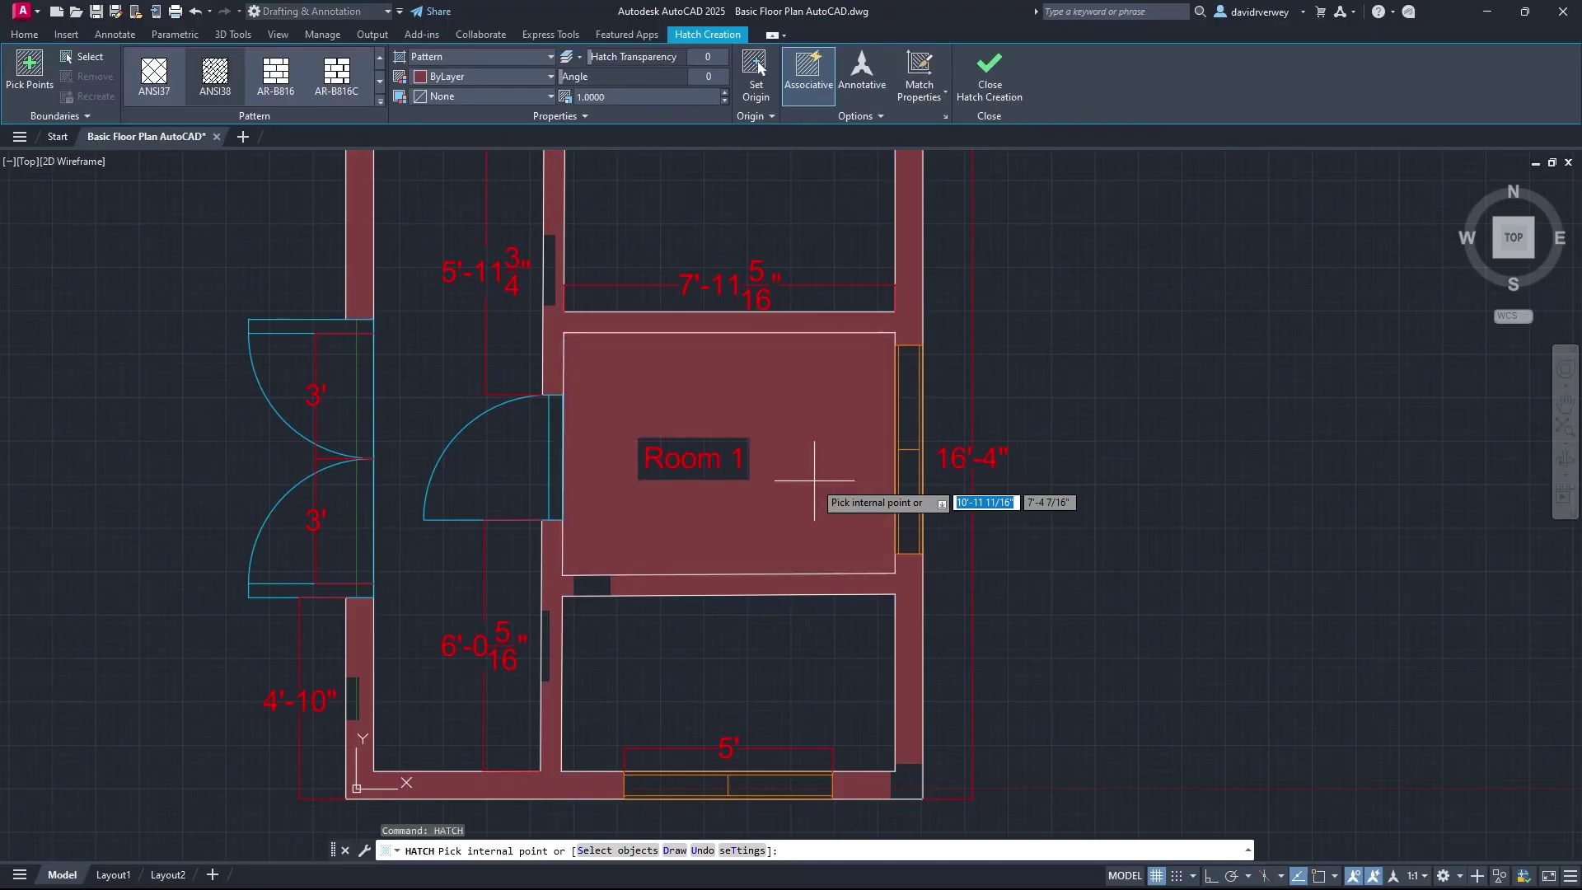
left_click(581, 584)
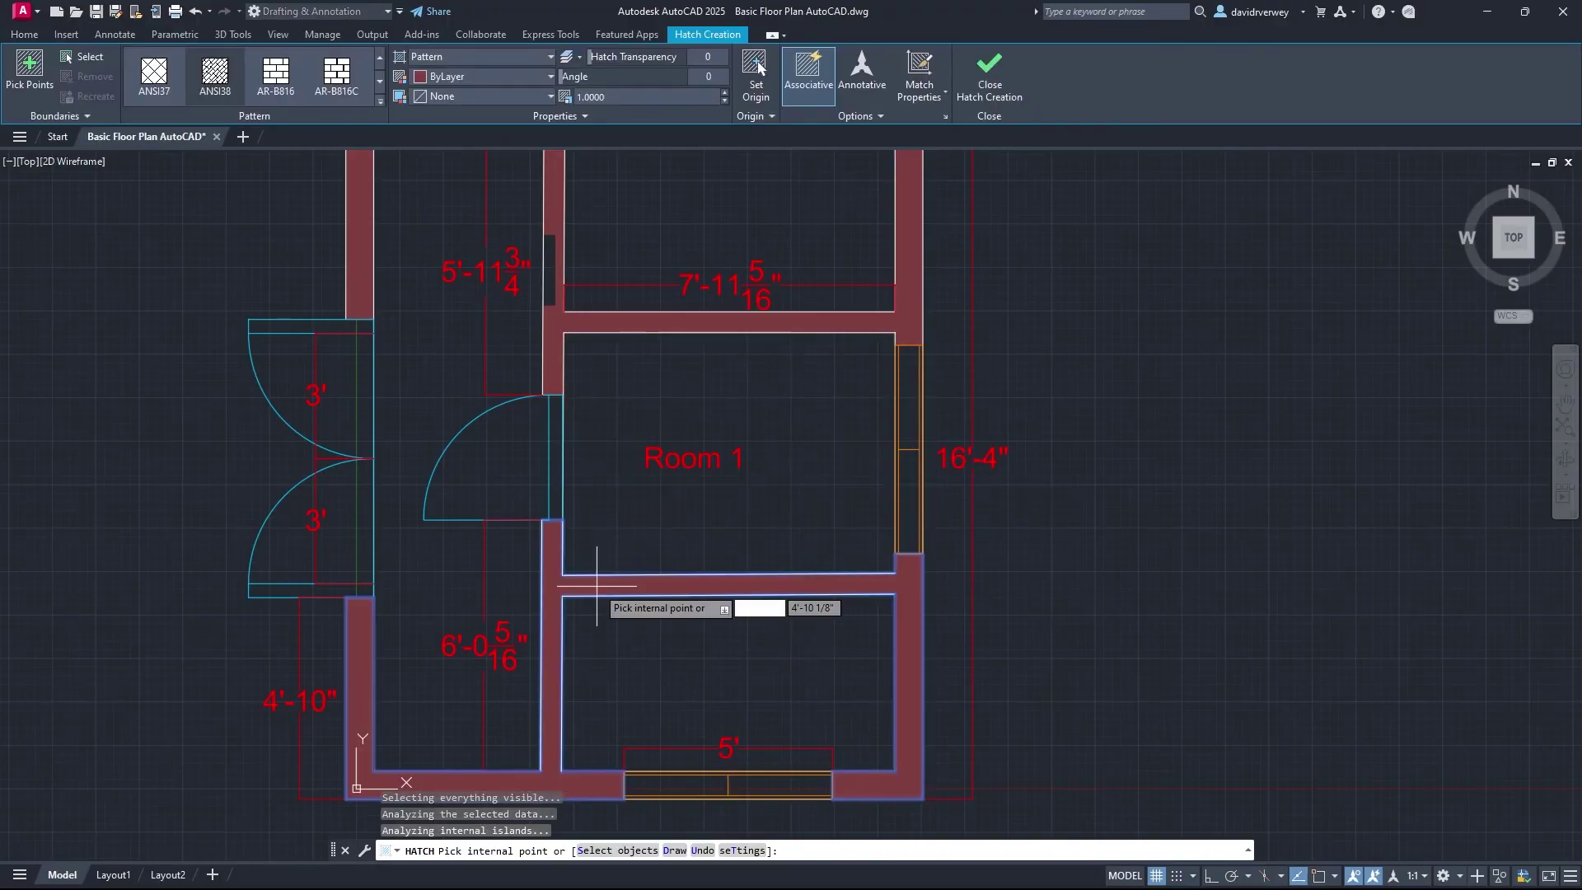
left_click(558, 280)
mouse_move(559, 280)
middle_mouse_down()
mouse_move(684, 611)
mouse_move(700, 304)
middle_mouse_up()
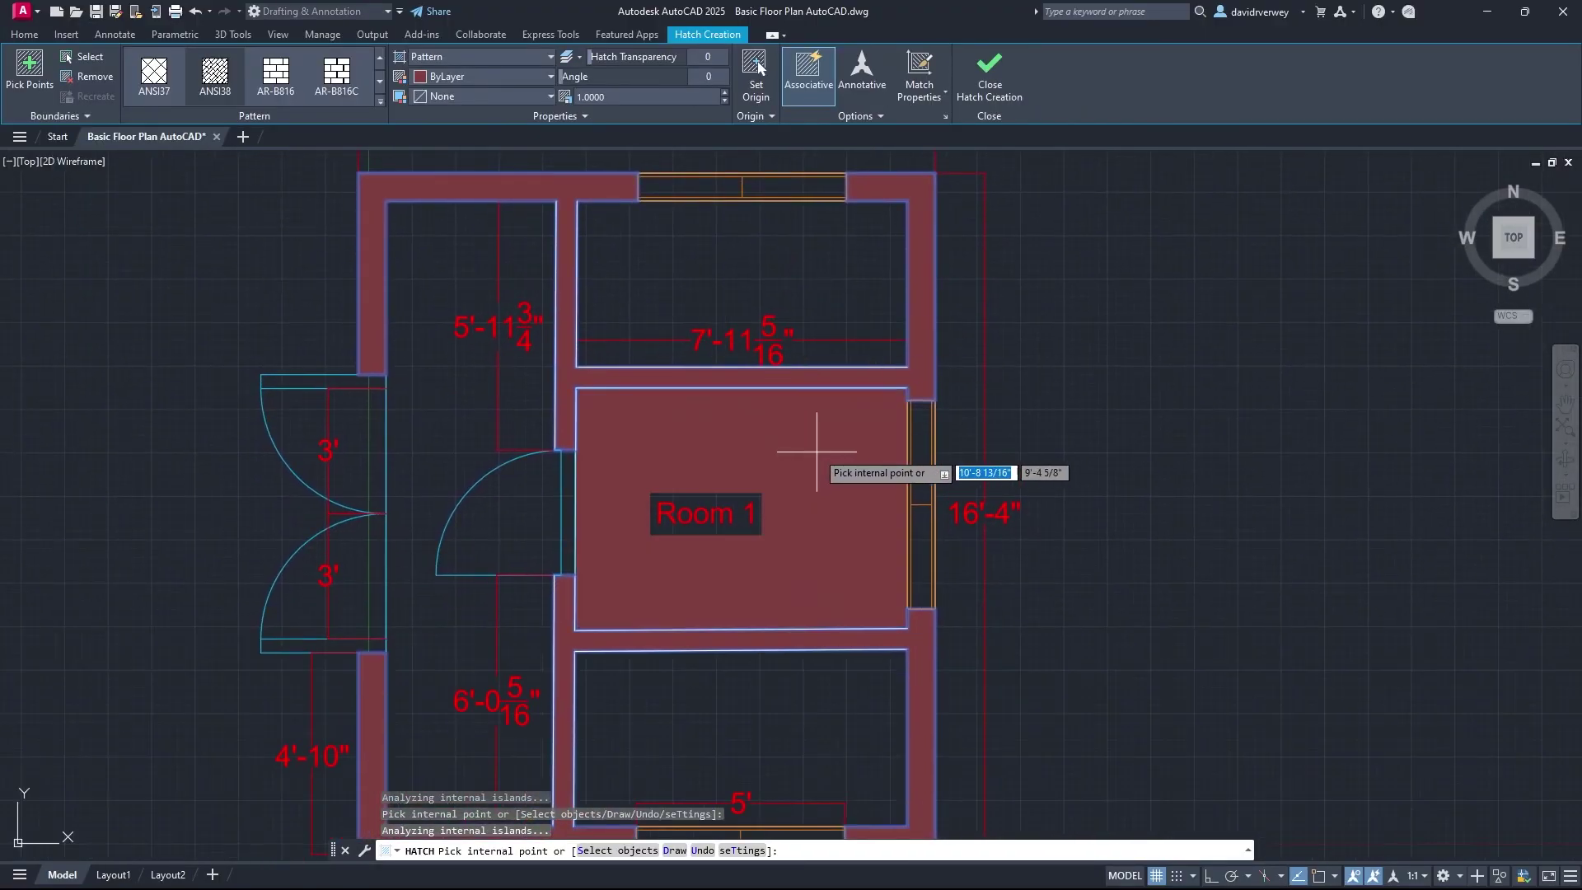
key("Escape")
Step: Select the new wall hatch and set its pattern scale to 5
left_click(839, 432)
left_click(755, 434)
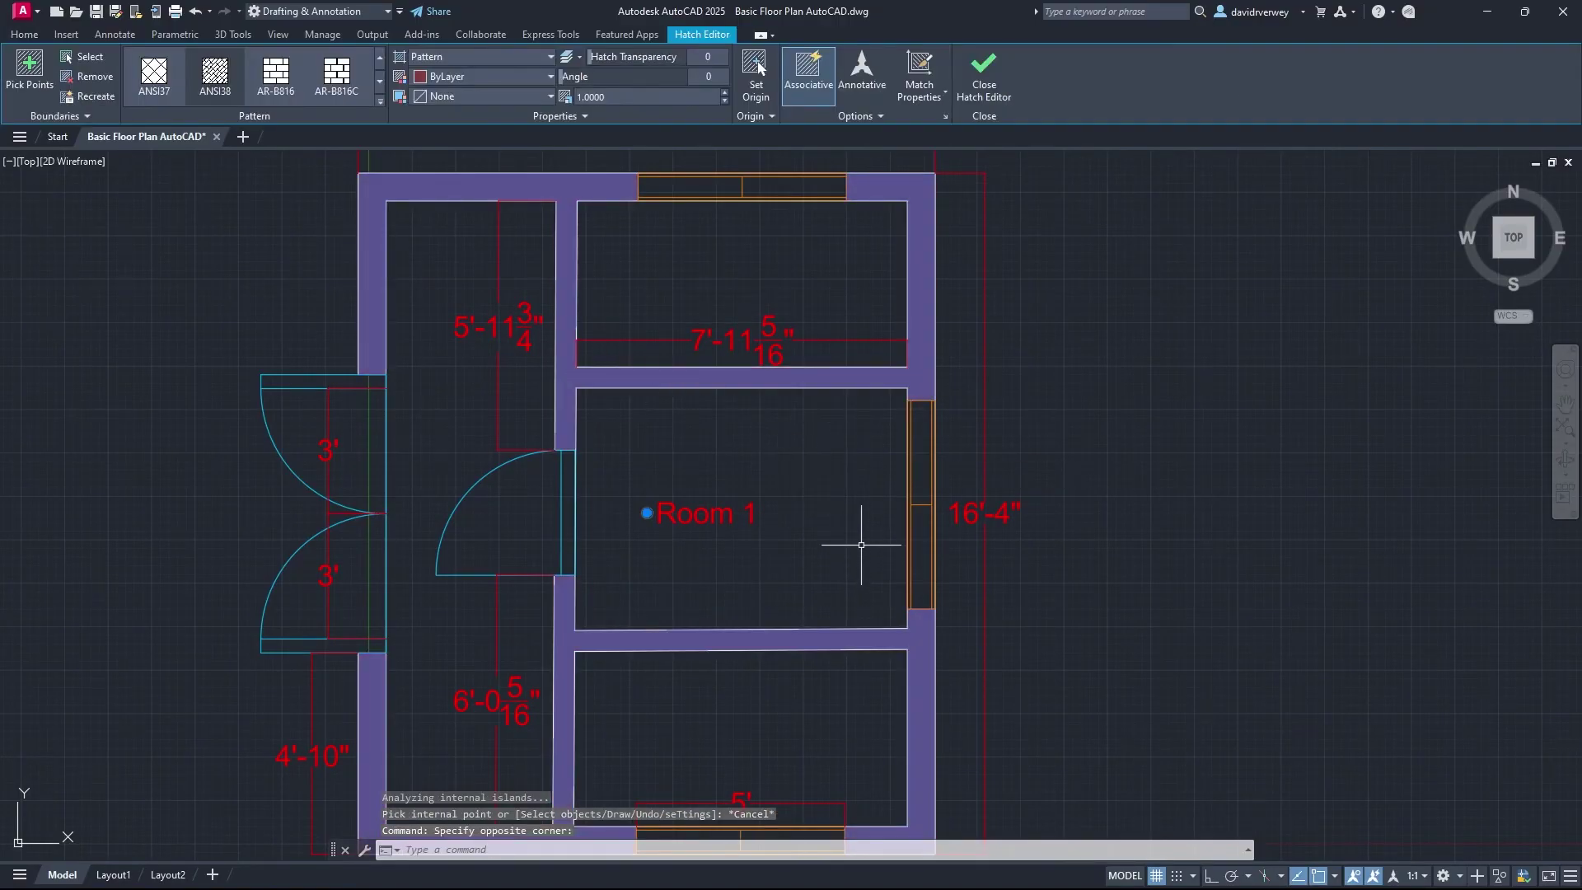
scroll(857, 545, "down", 2)
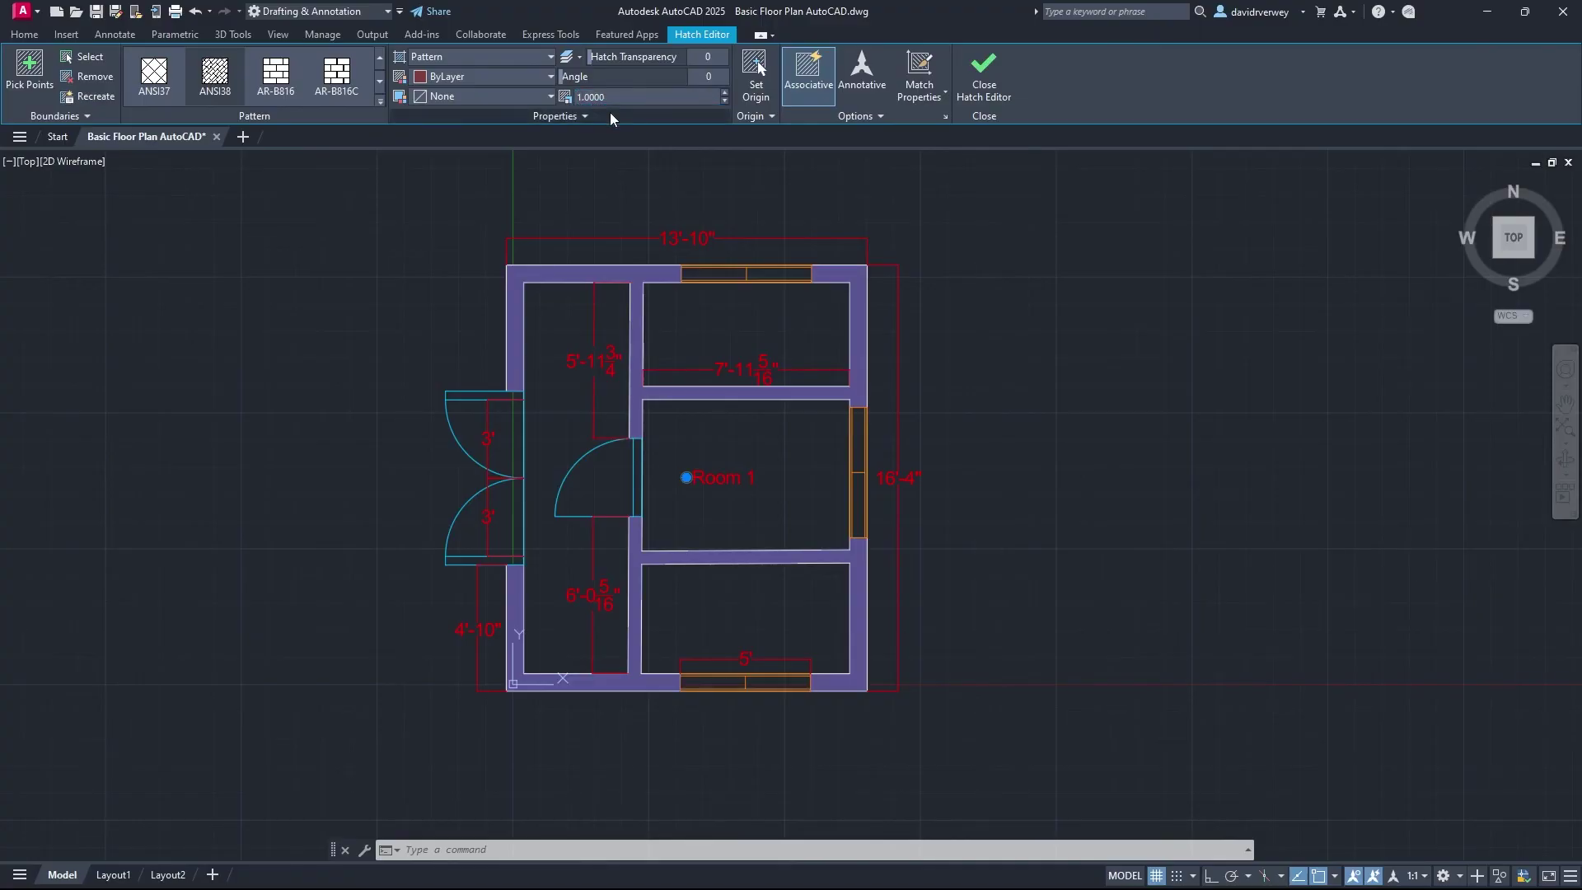
key("Return")
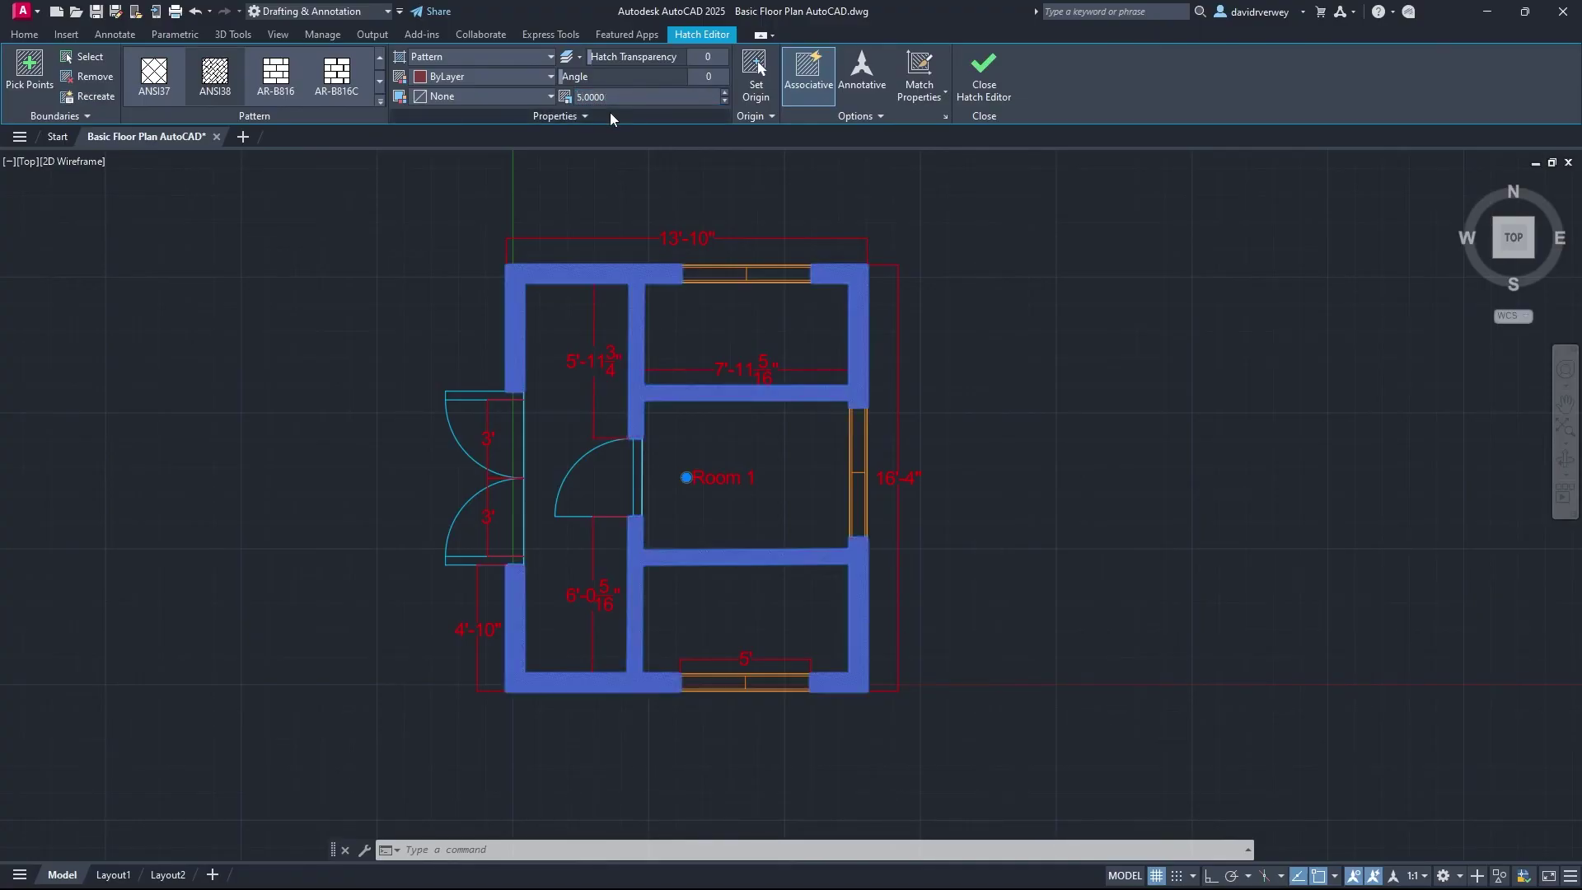
scroll(805, 355, "up", 4)
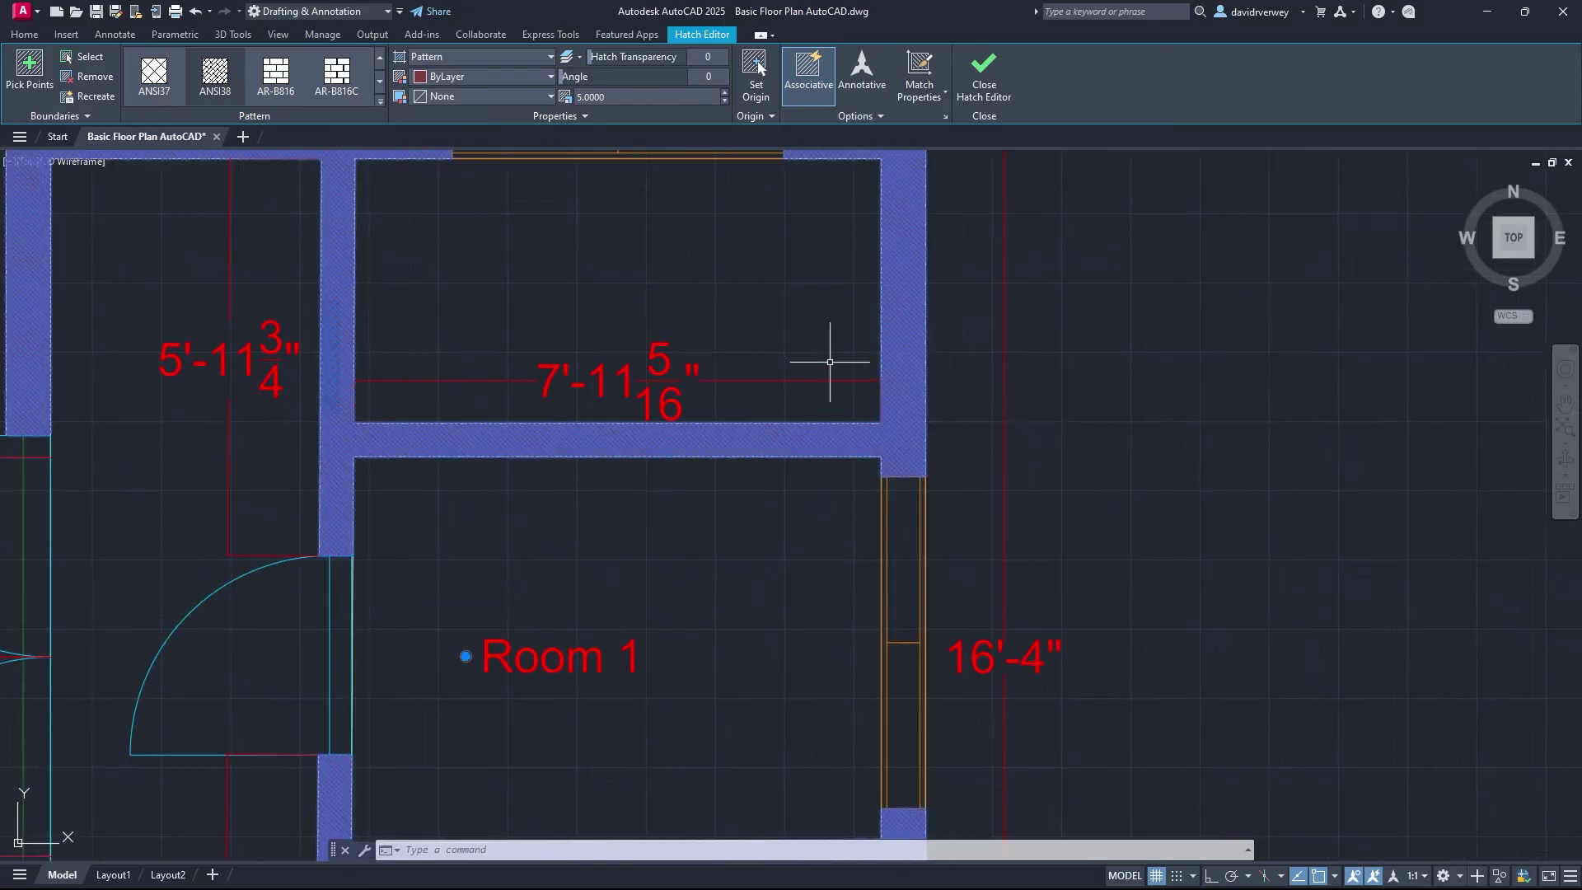
scroll(834, 352, "down", 2)
Step: Raise the new wall hatch's pattern scale to 10 and finally to 25, and deselect it
left_click(580, 97)
left_click(593, 98)
type("10")
key("Return")
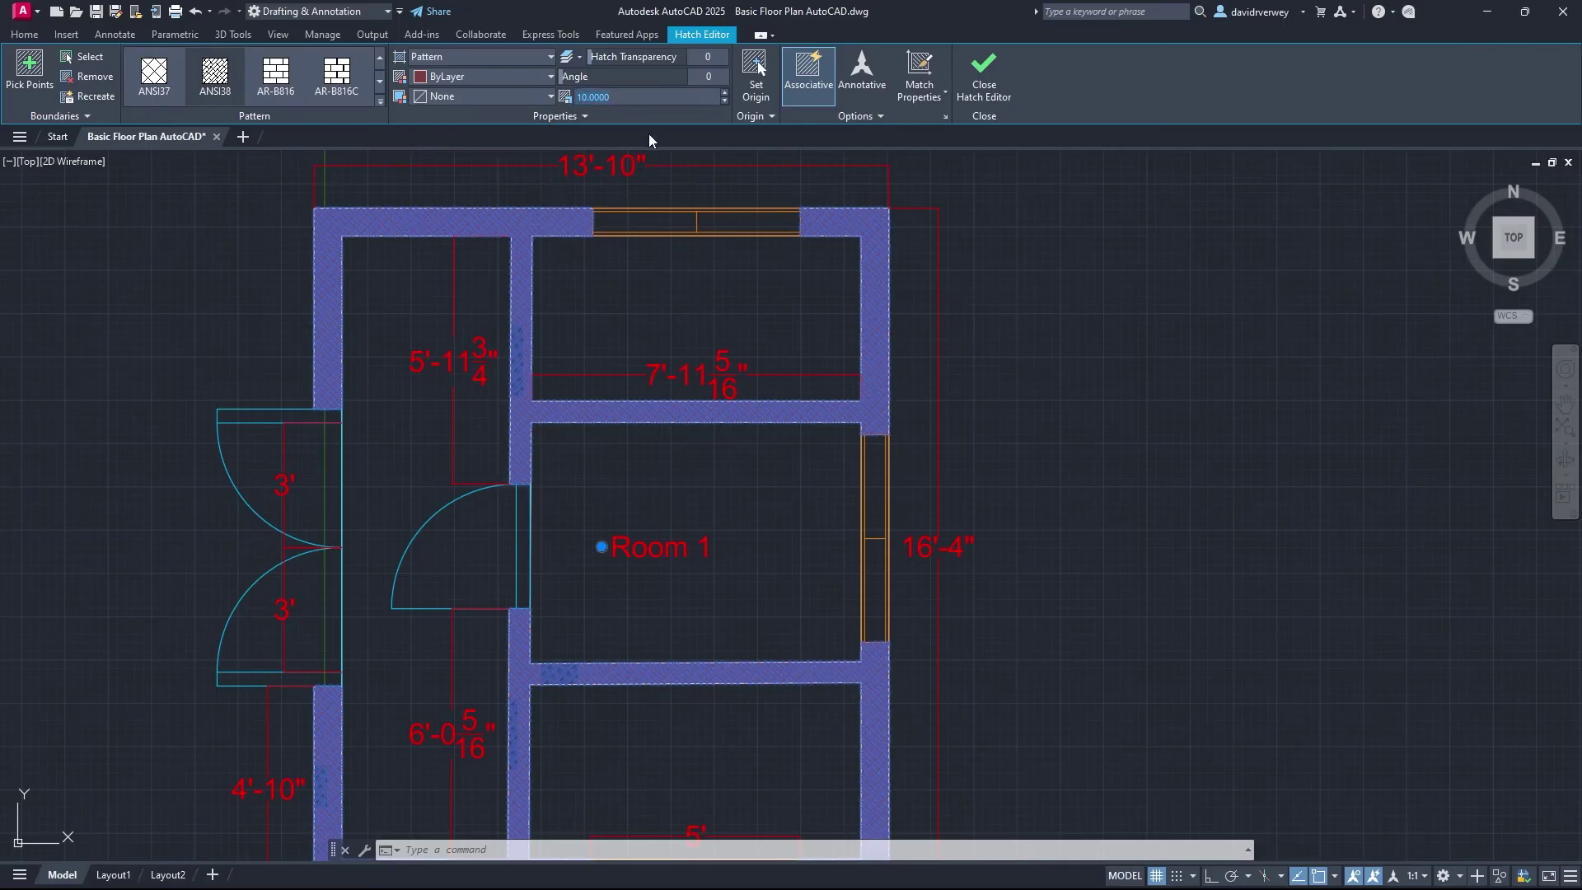
type("25")
key("Return")
left_click(742, 494)
key("Escape")
middle_click_drag(516, 448, 629, 335)
left_click(629, 335)
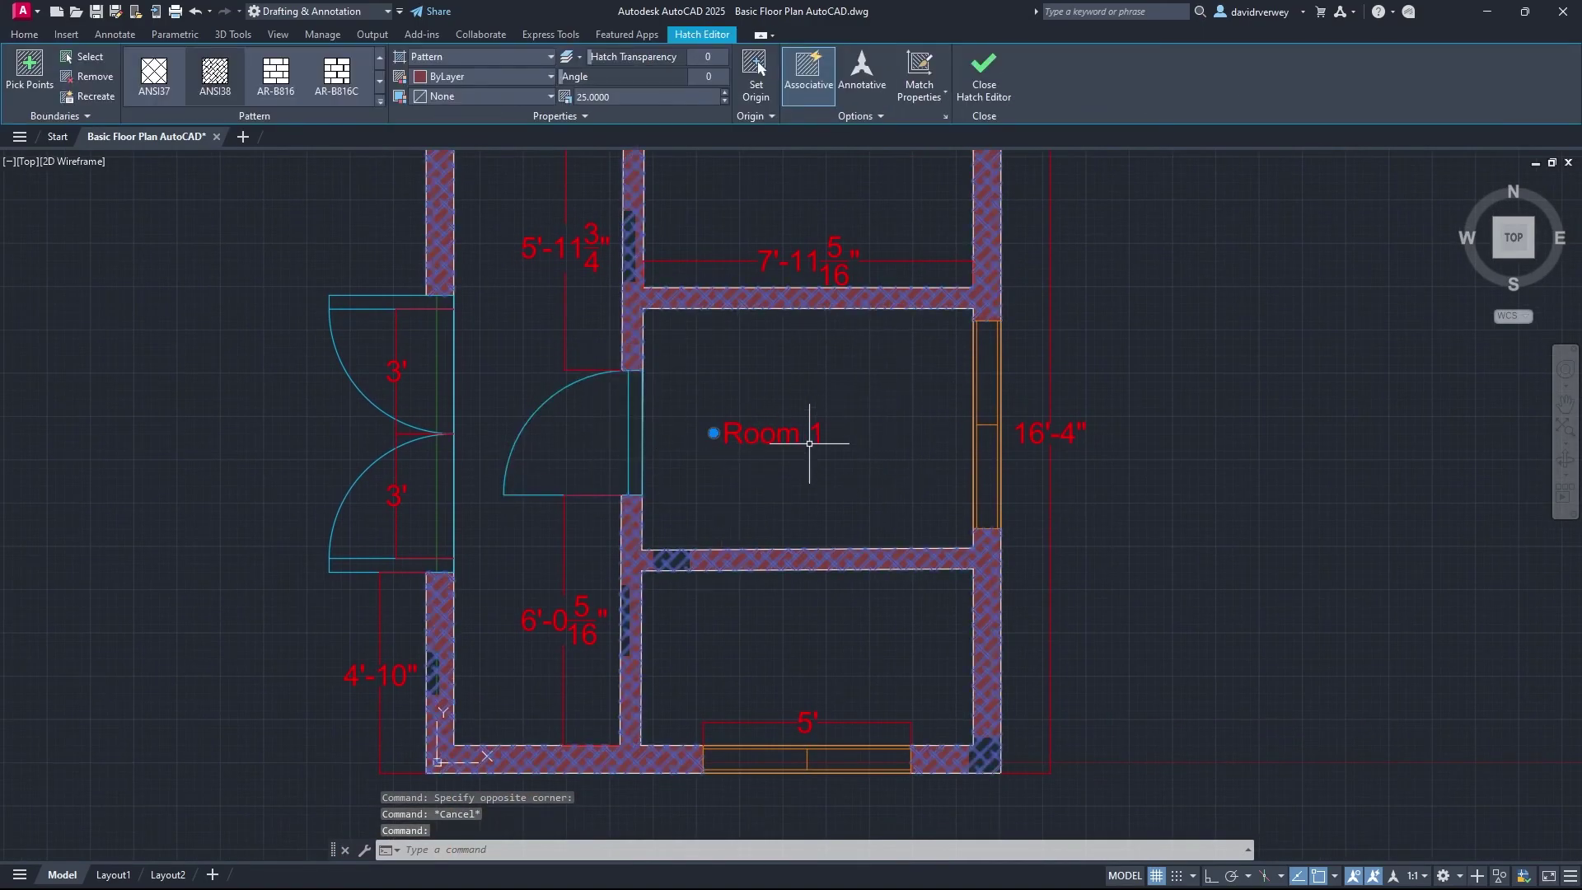
type("erase")
key("Escape")
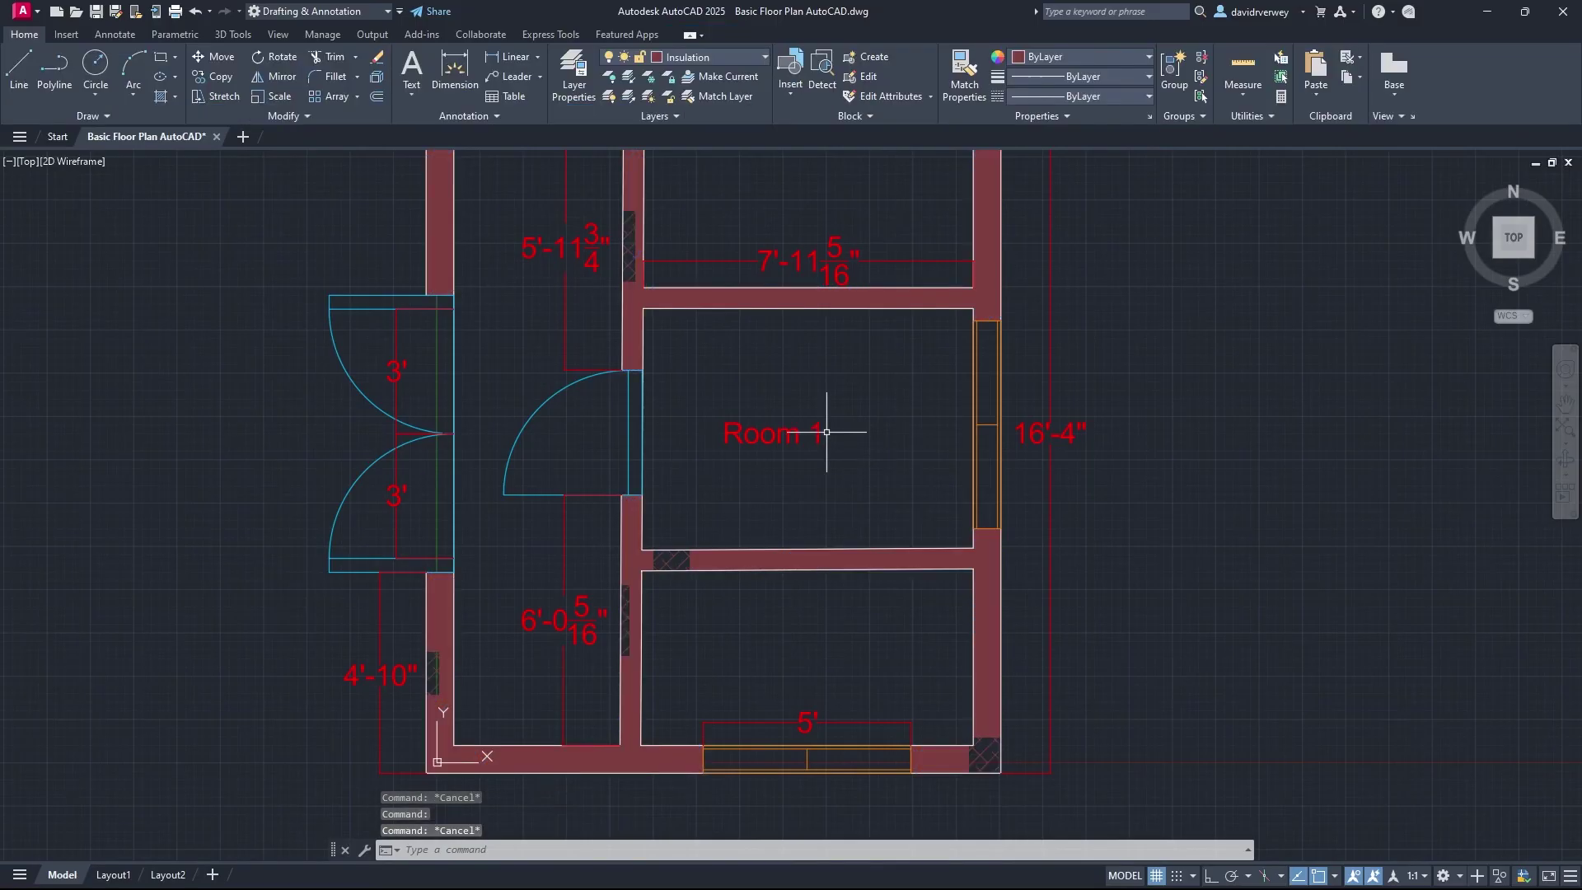
left_click(636, 559)
key("Escape")
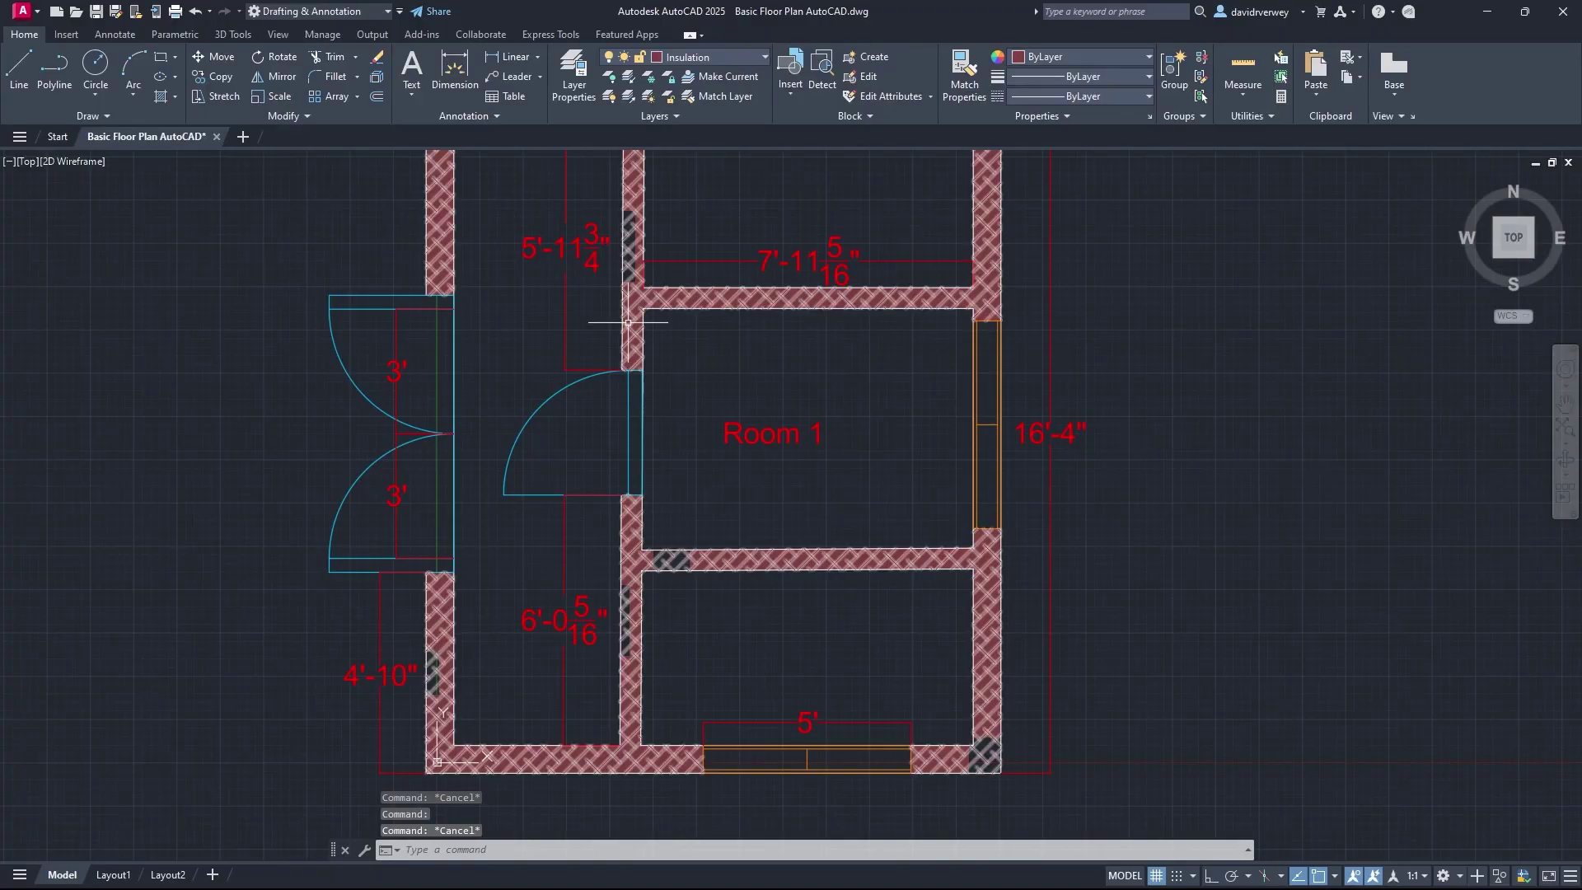
Step: Erase the original dense wall hatch that has gaps around the dimension text, and dismiss the hatch grip tip
left_click(645, 316)
left_click(822, 424)
type("erase")
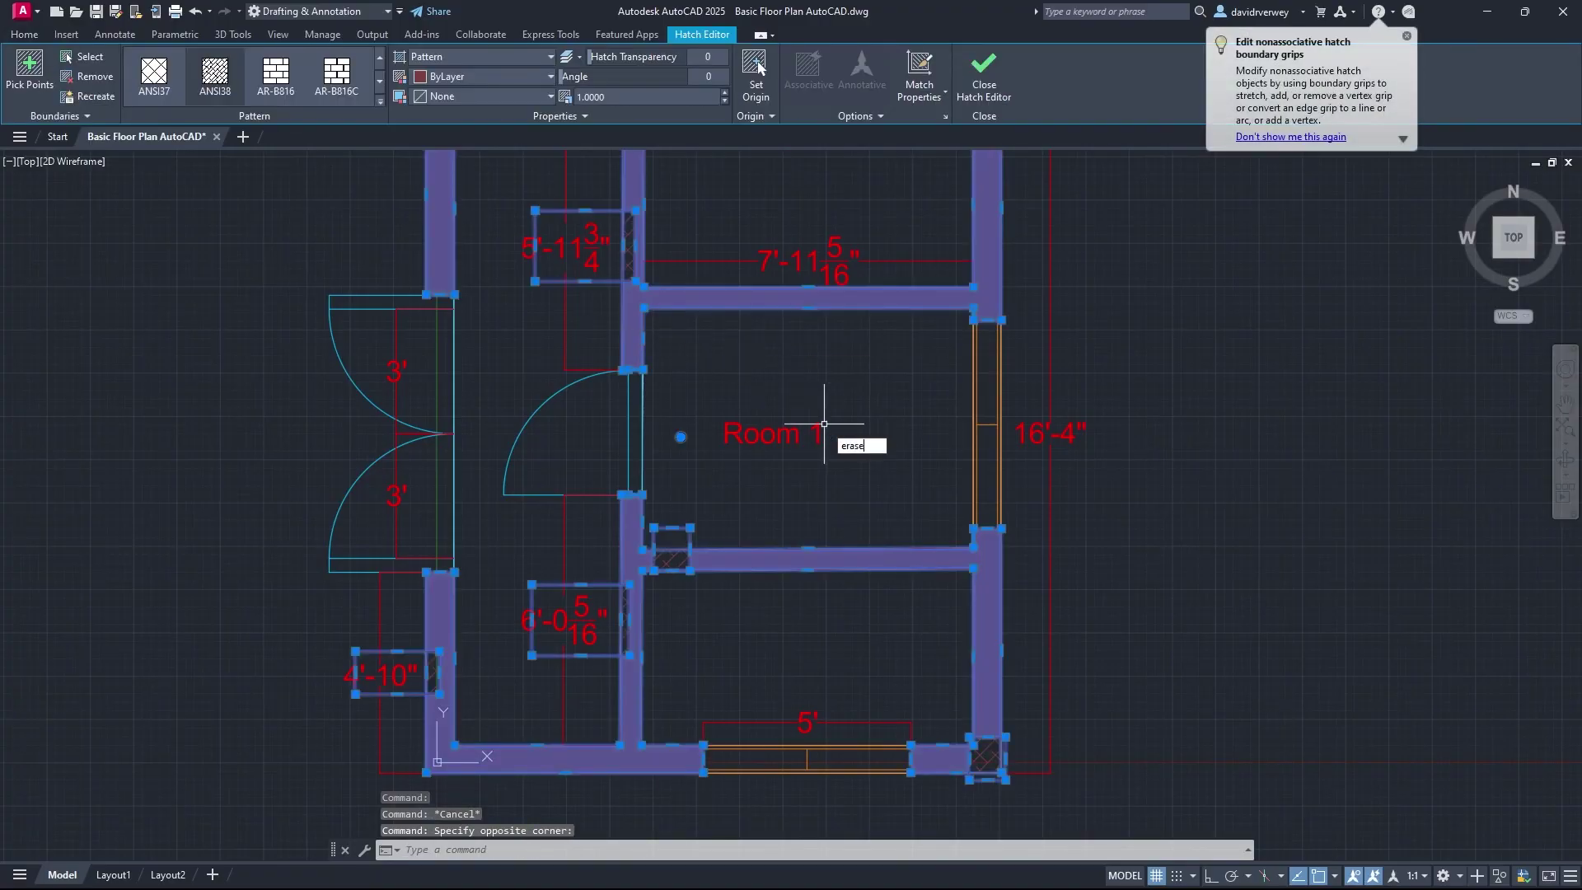
key("Return")
scroll(862, 427, "down", 3)
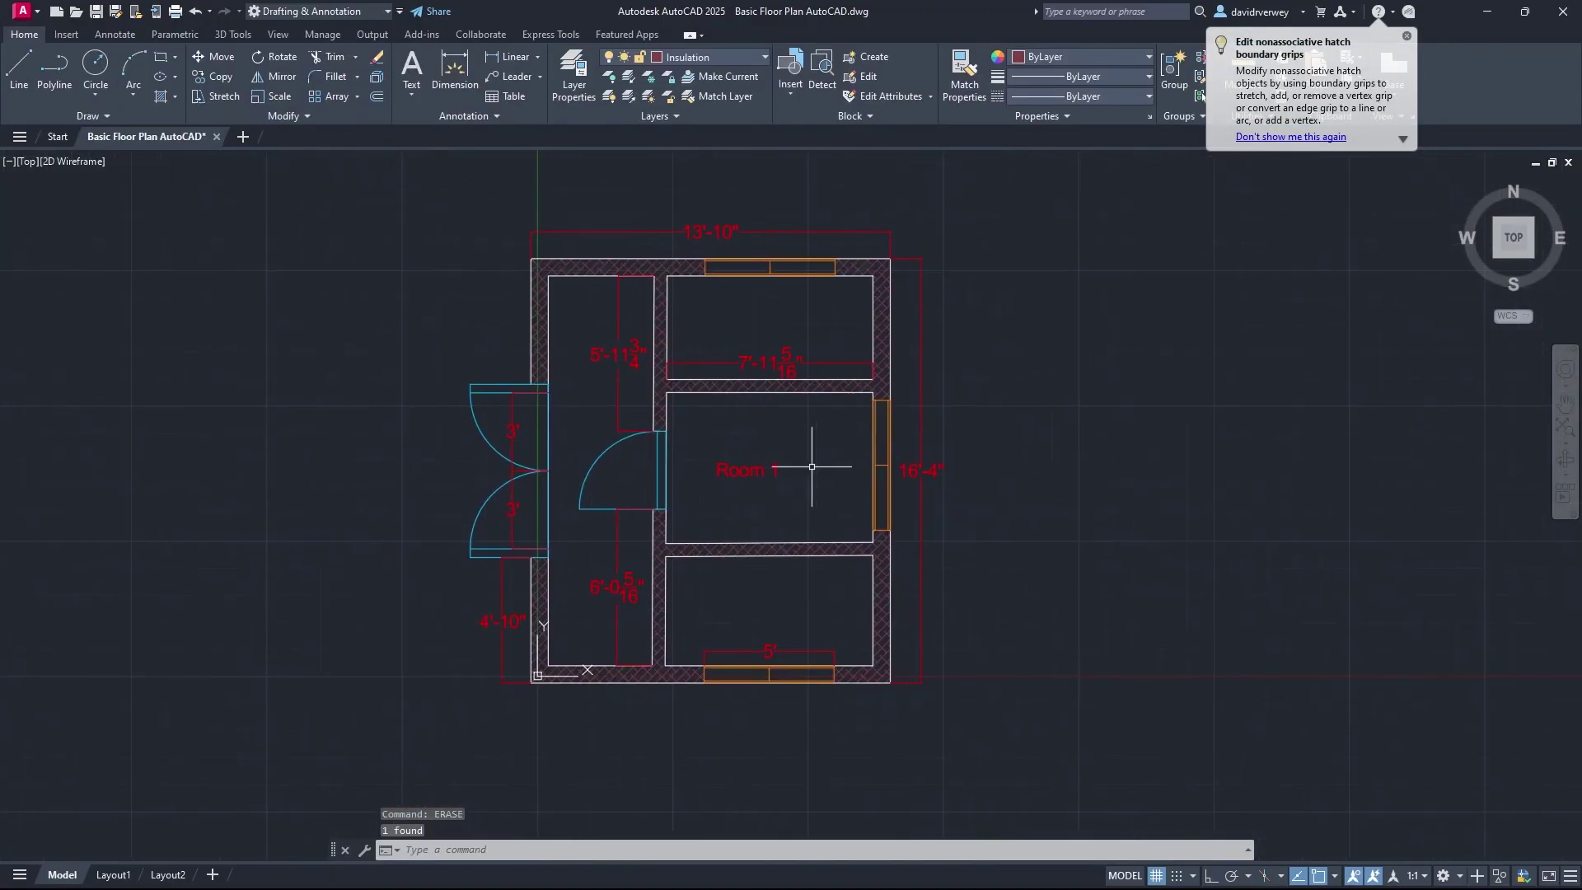
left_click(1407, 36)
Step: Select the remaining wall hatch to open its properties for editing
middle_click_drag(837, 442, 846, 409)
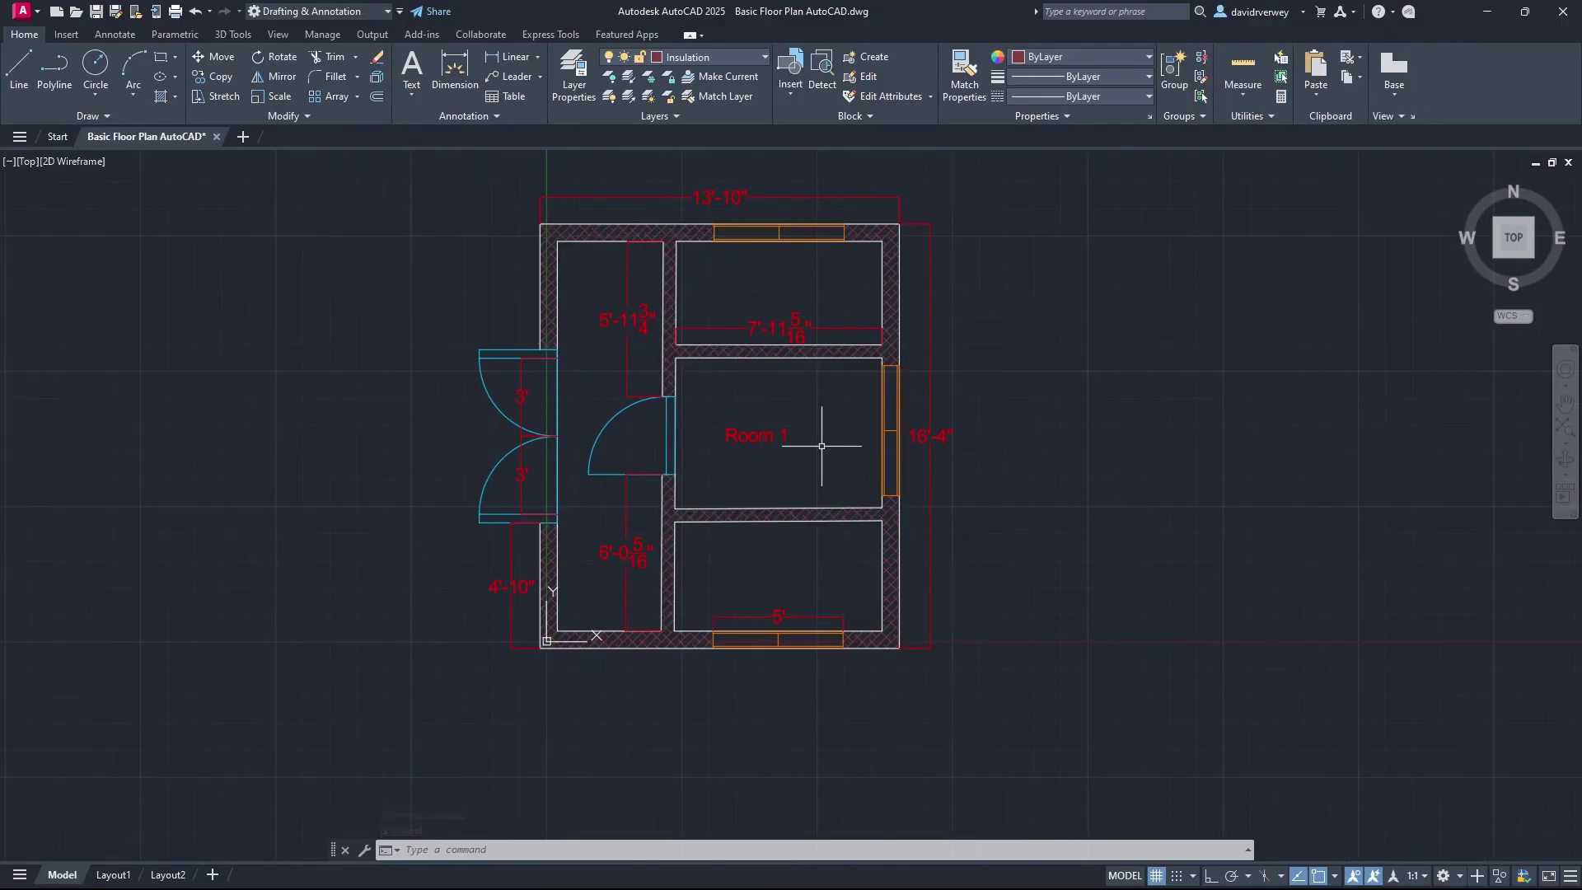
middle_click_drag(822, 445, 830, 495)
key("F5")
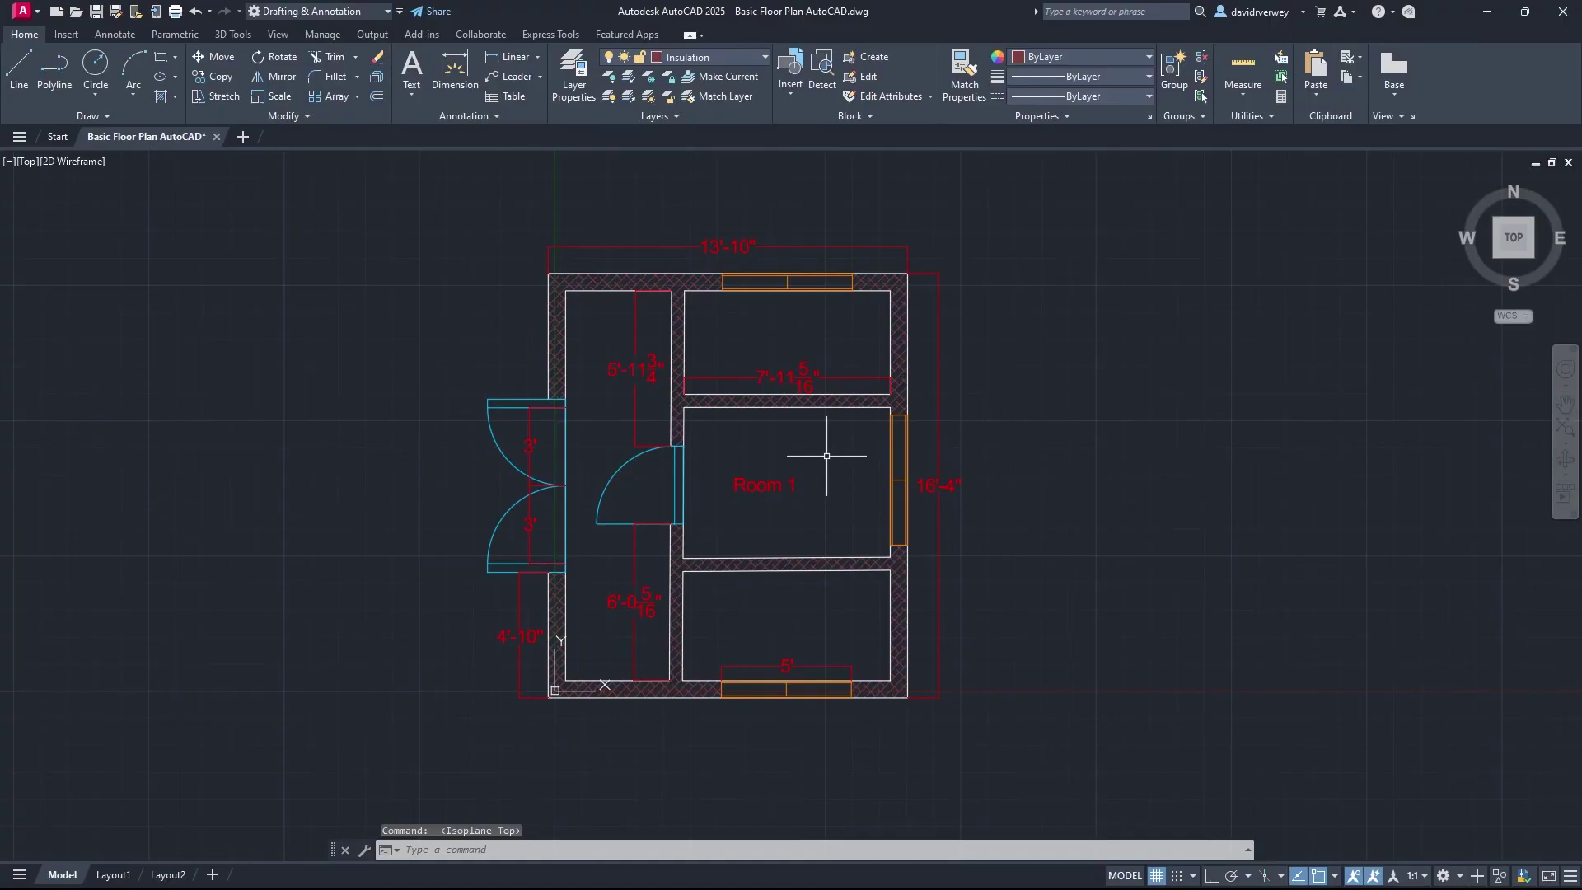
left_click(693, 401)
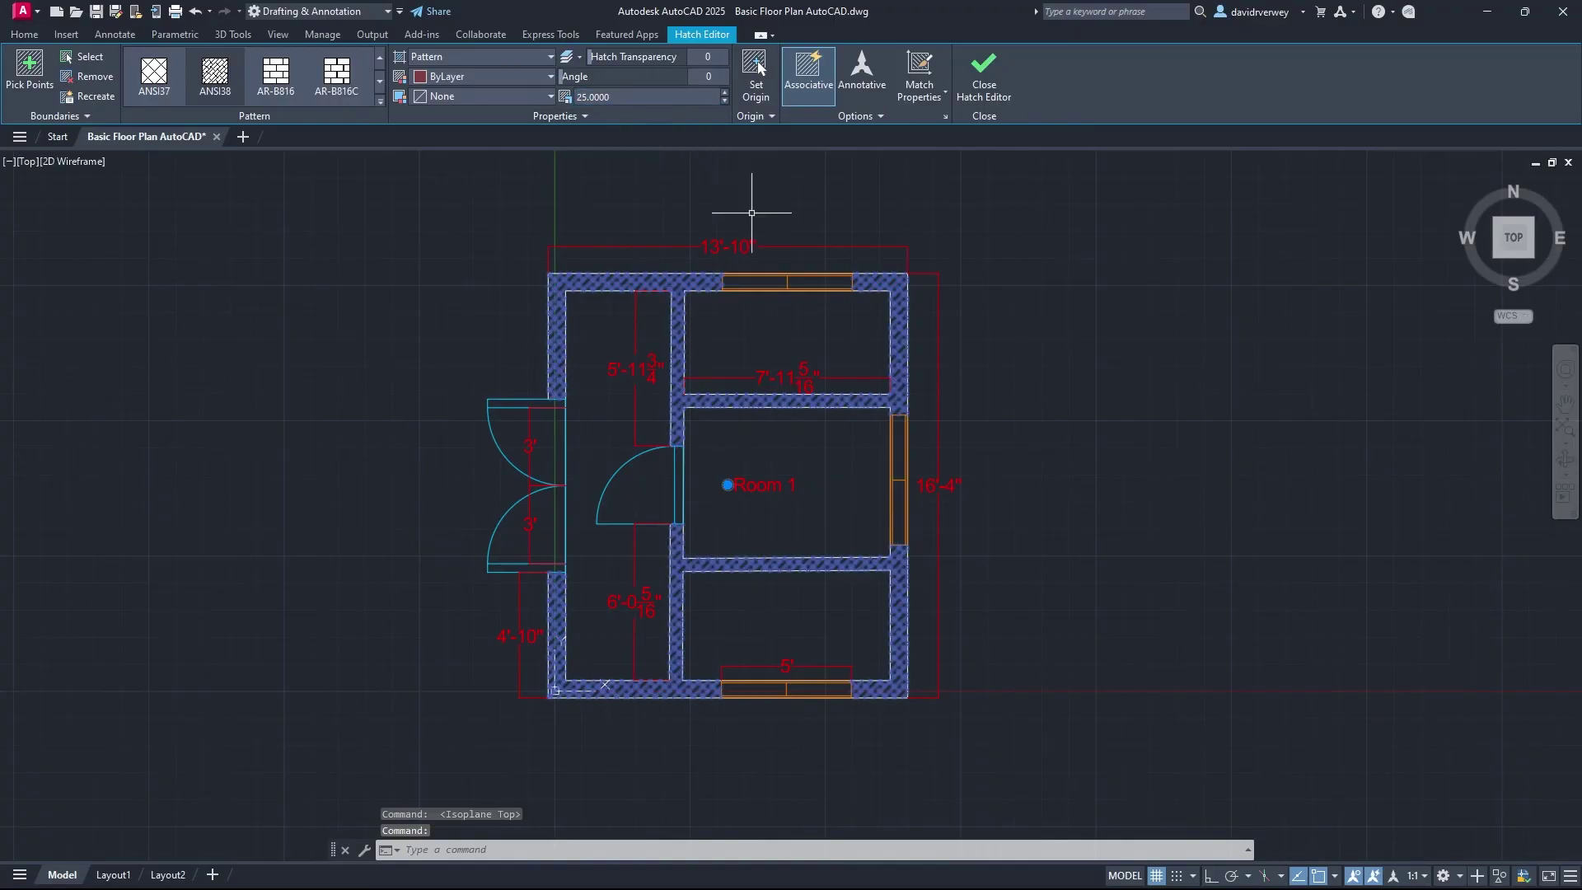